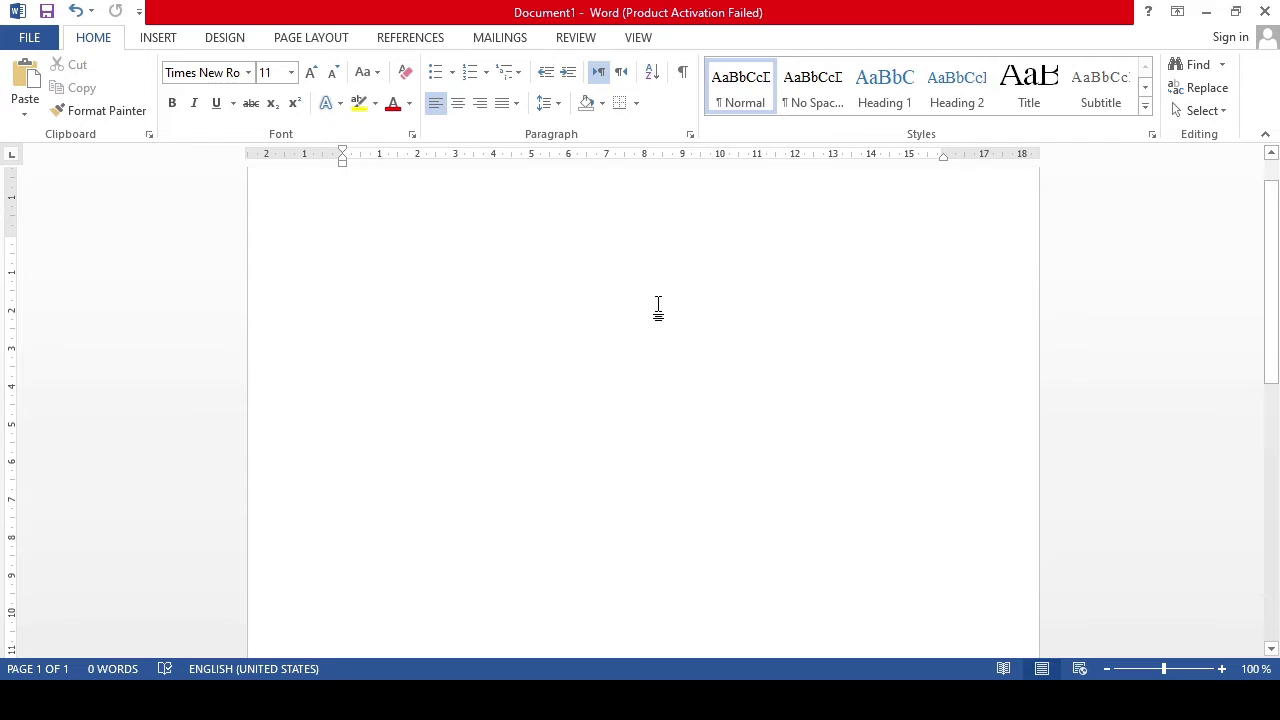
# Step: Show the Page Layout indent and spacing settings, glancing at the Design tab along the way
pyautogui.click(310, 38)
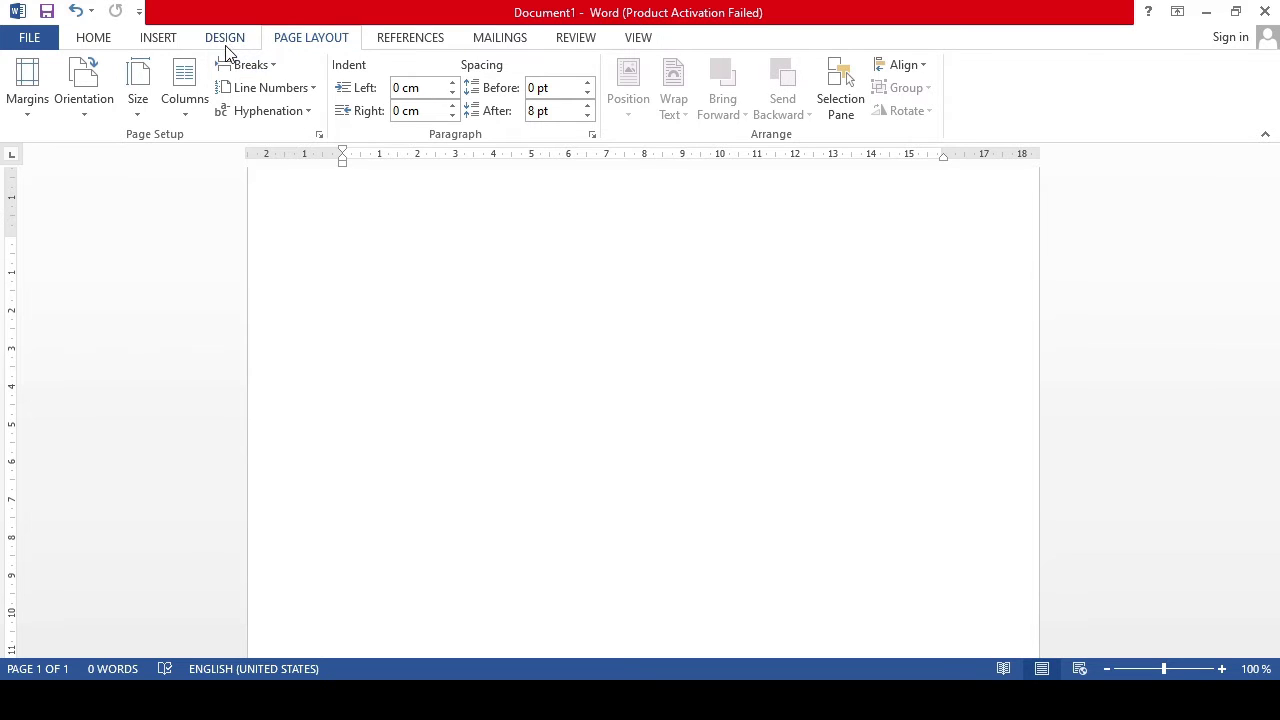
pyautogui.click(226, 40)
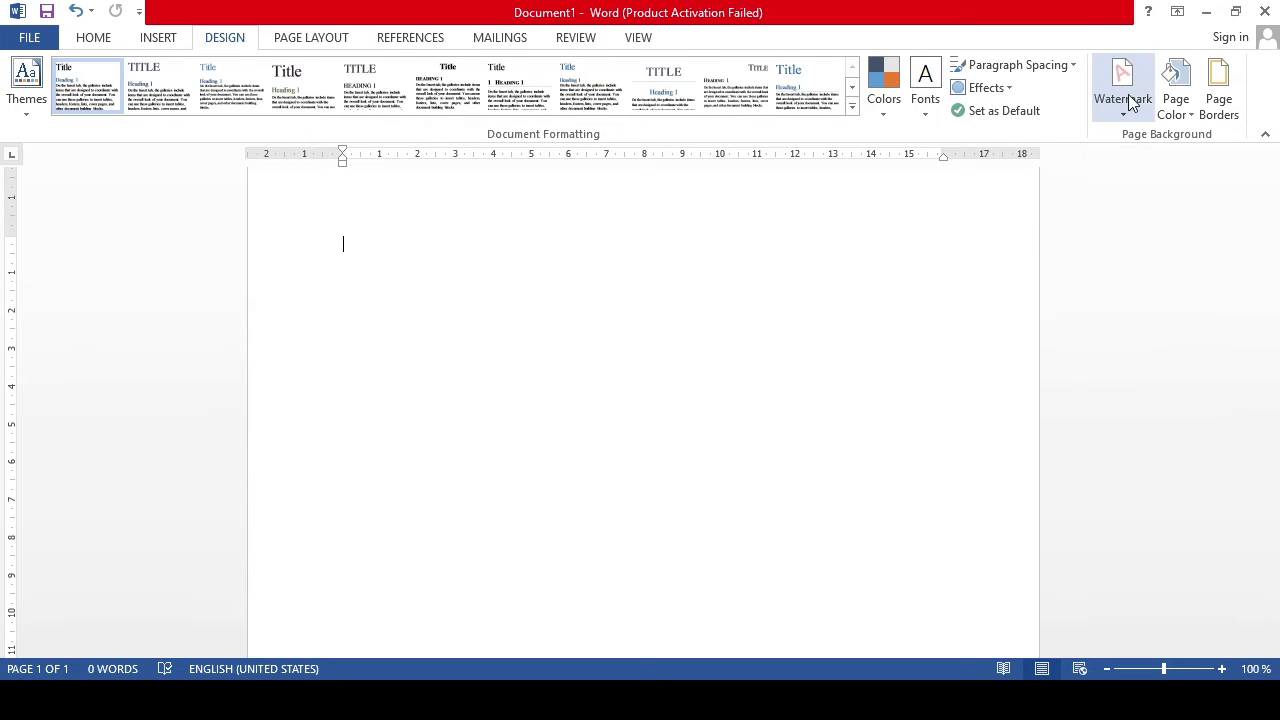
pyautogui.click(333, 38)
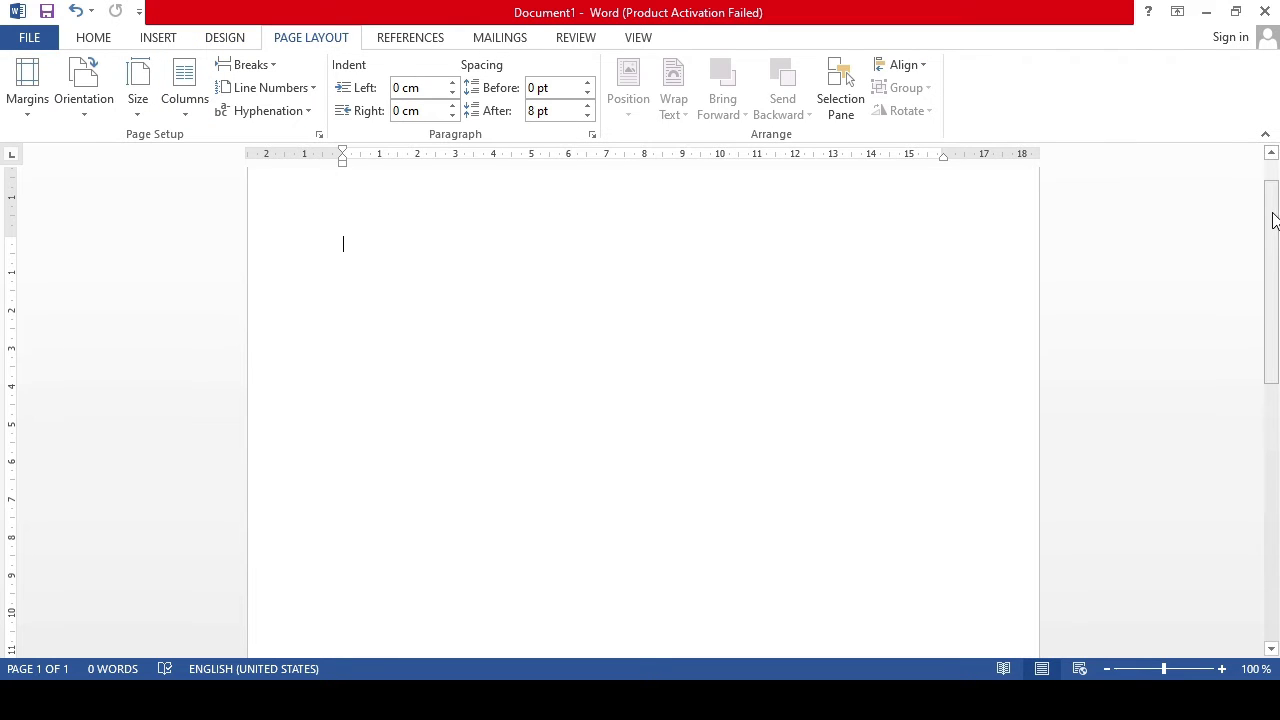
# Step: After glancing at Design and Mailings, open the Watermark gallery with Alt, G, P, W
pyautogui.click(239, 41)
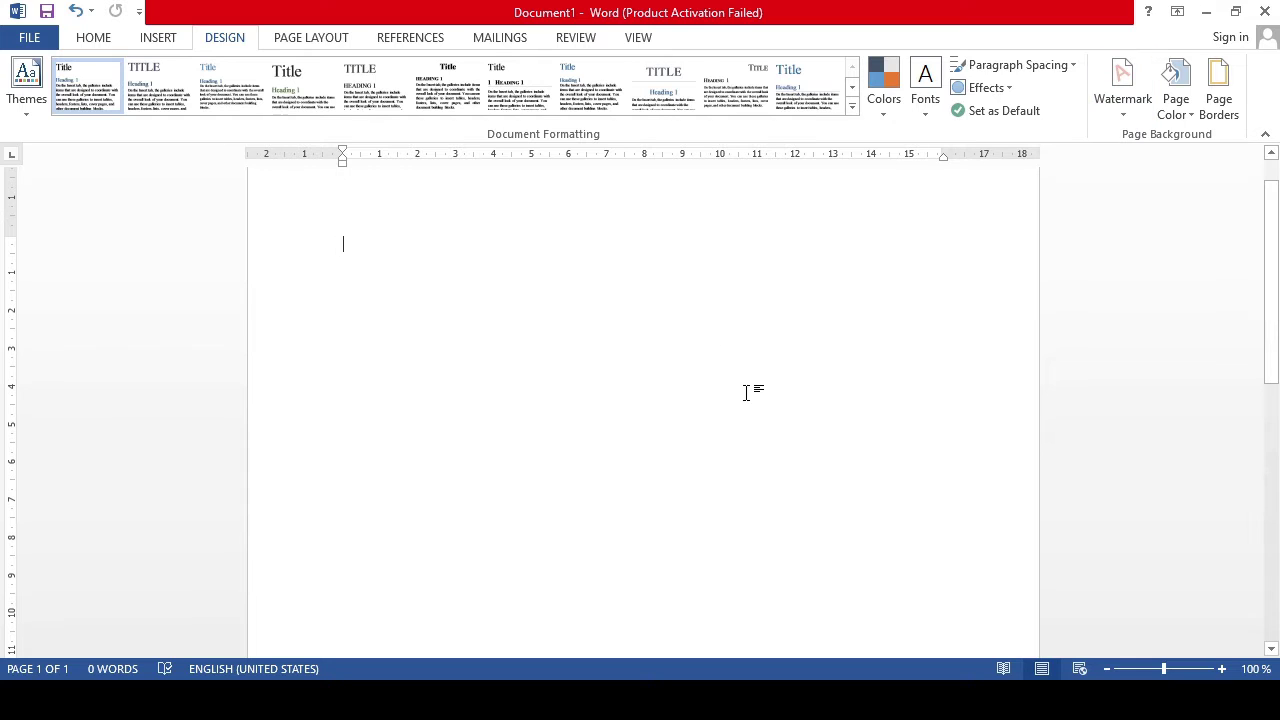
pyautogui.click(499, 38)
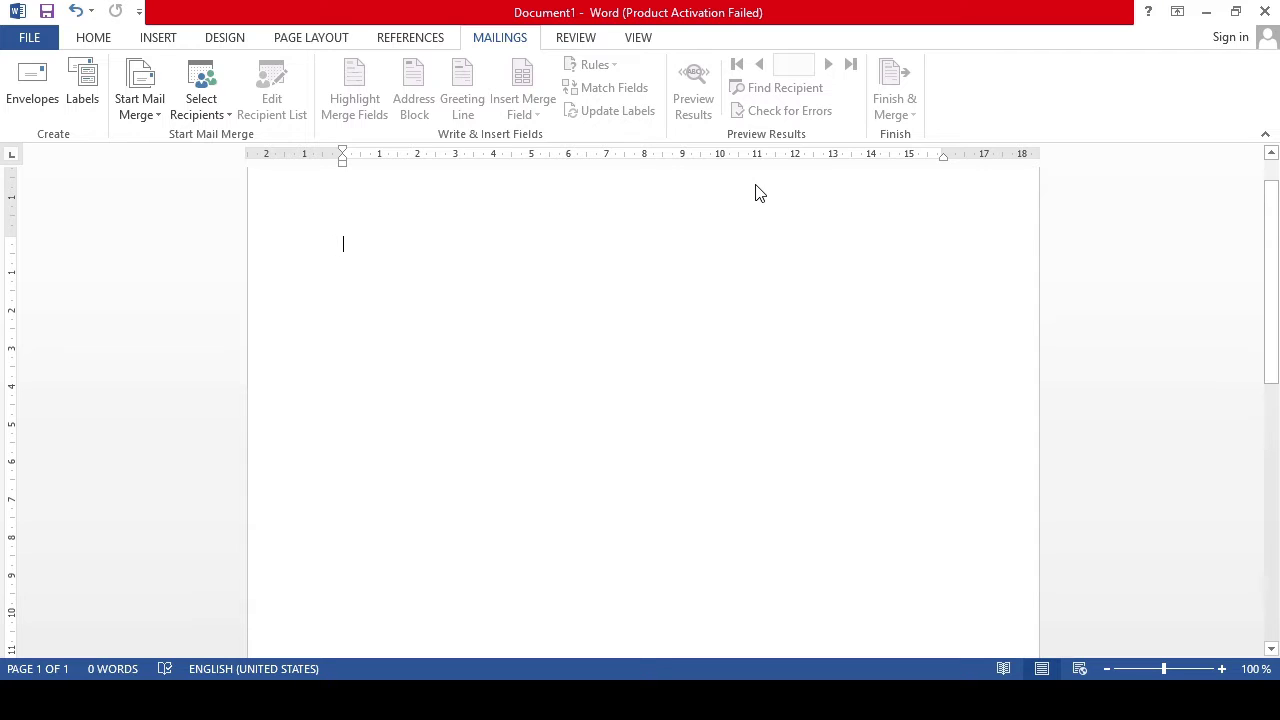
pyautogui.hotkey('alt', 'g')
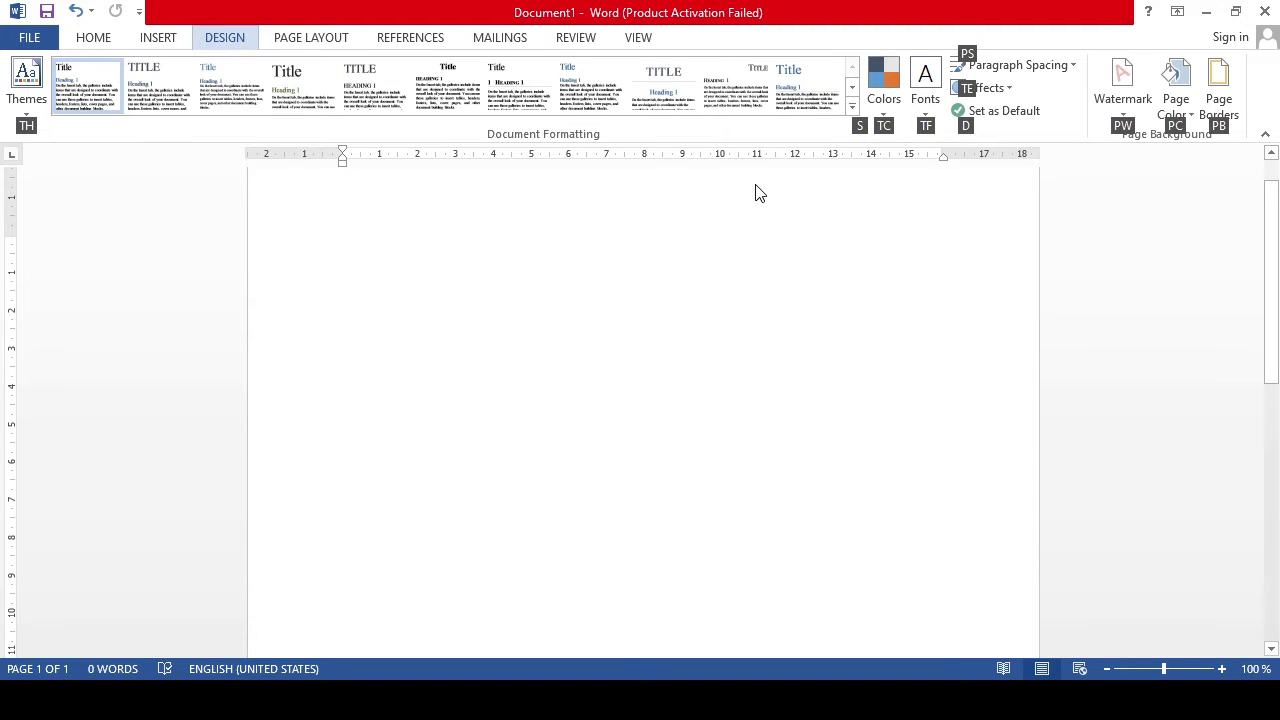
pyautogui.press('p')
pyautogui.press('w')
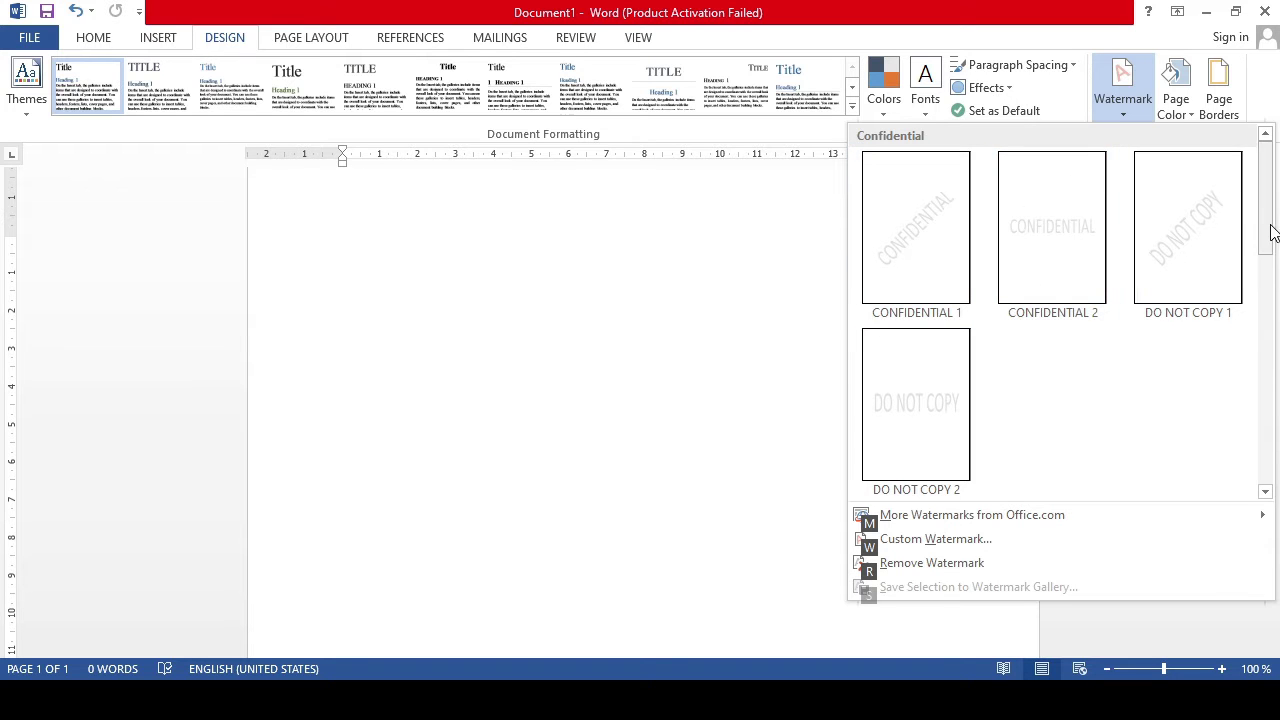
# Step: Apply the URGENT 2 watermark to the page, then browse the watermark gallery again
pyautogui.moveTo(1268, 237); pyautogui.dragTo(1266, 460)
pyautogui.click(904, 437)
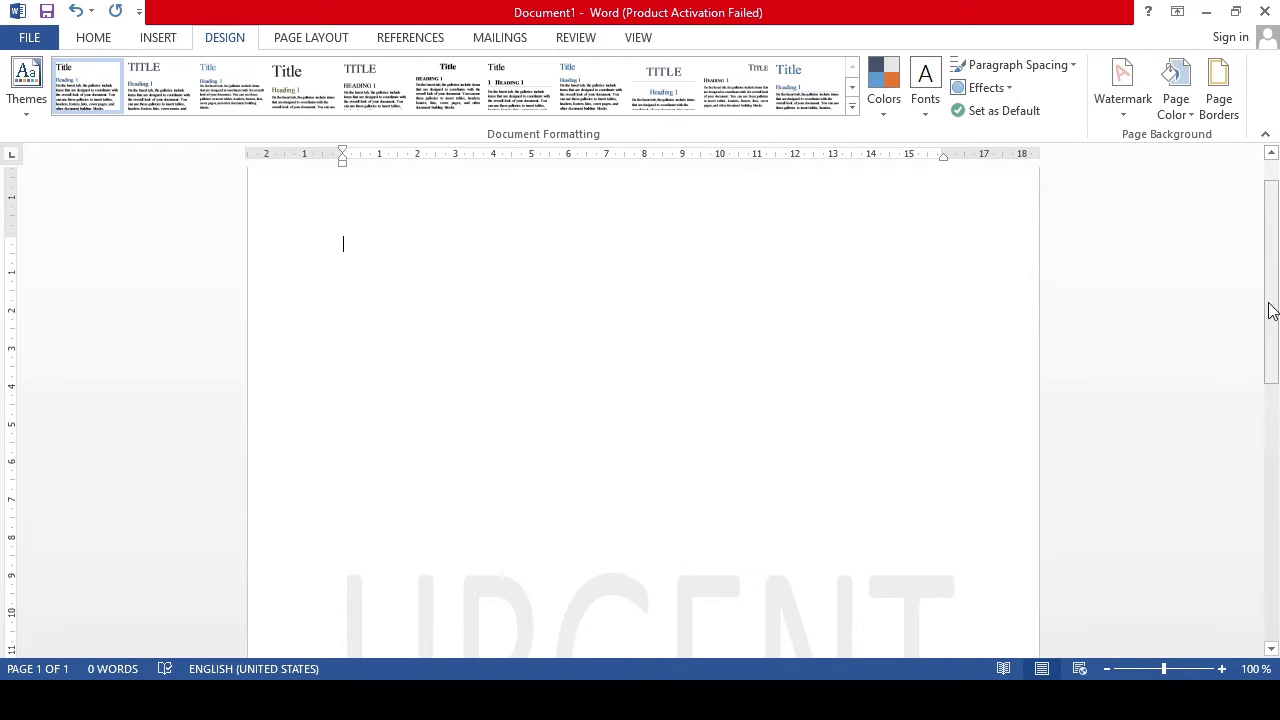
pyautogui.moveTo(1269, 309)
pyautogui.mouseDown()
pyautogui.moveTo(1272, 475)
pyautogui.moveTo(1272, 370)
pyautogui.moveTo(1277, 430)
pyautogui.mouseUp()
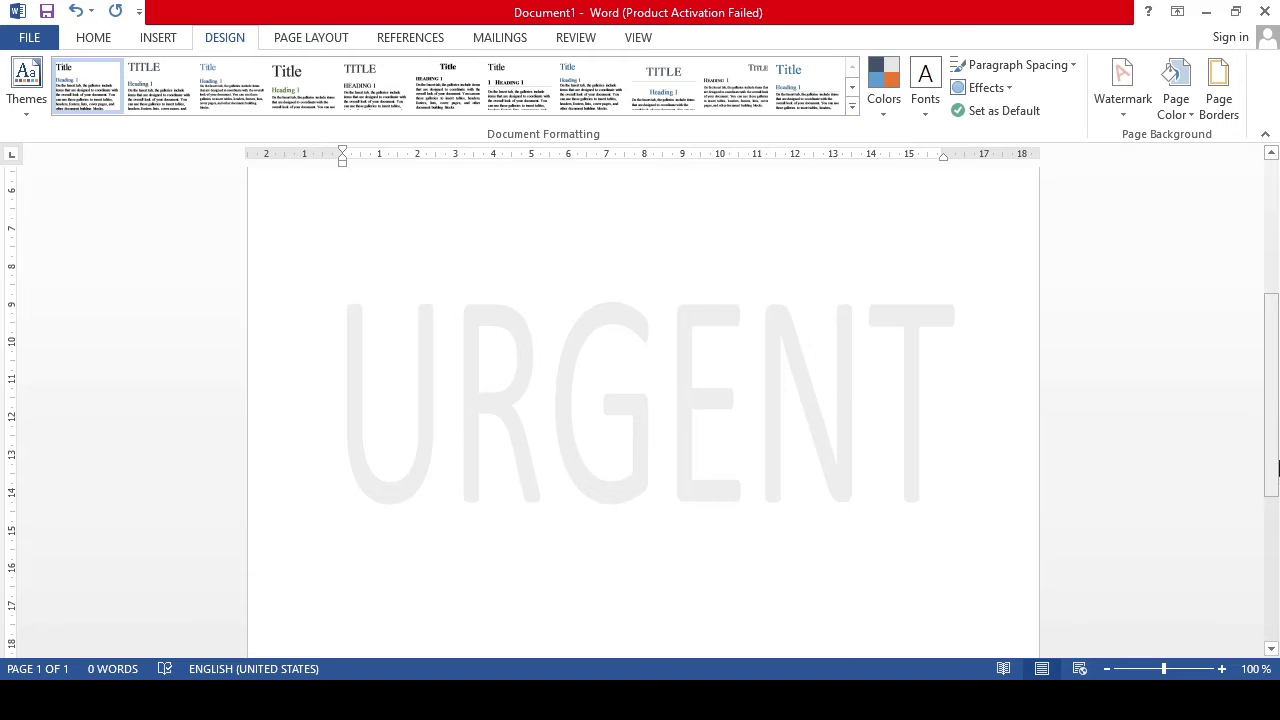
pyautogui.moveTo(1277, 465); pyautogui.dragTo(1201, 186)
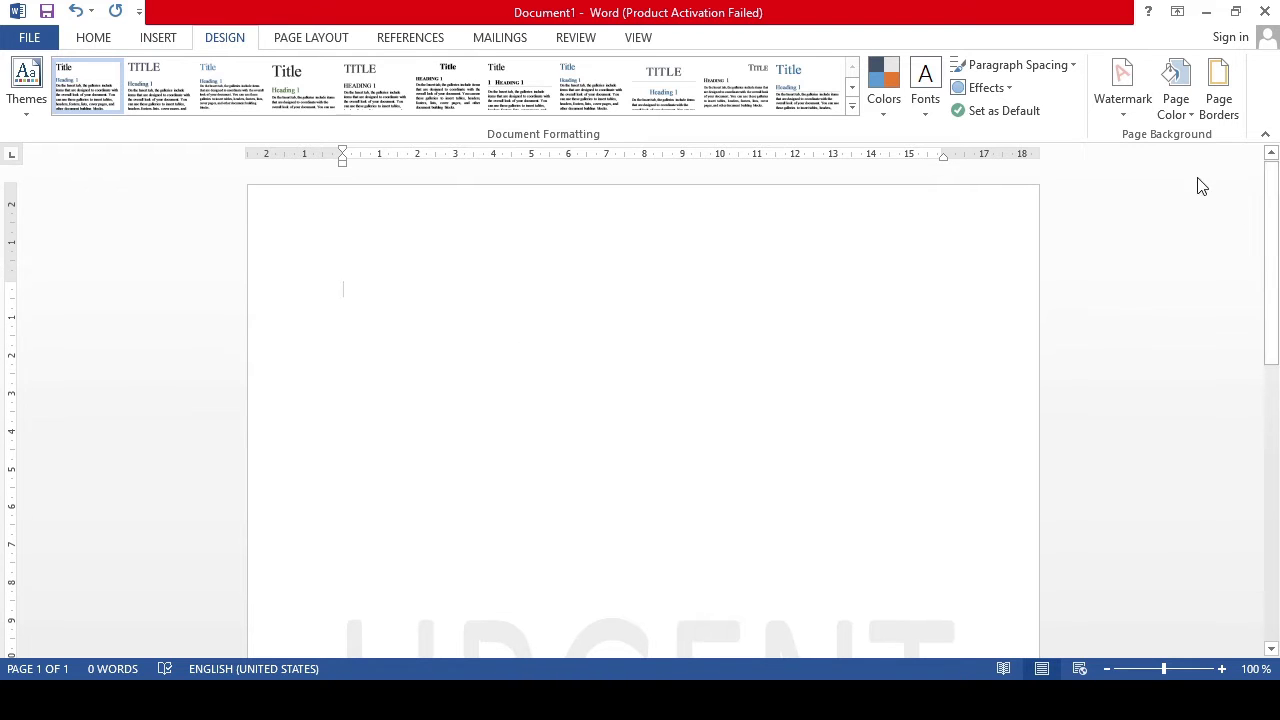
pyautogui.click(1125, 115)
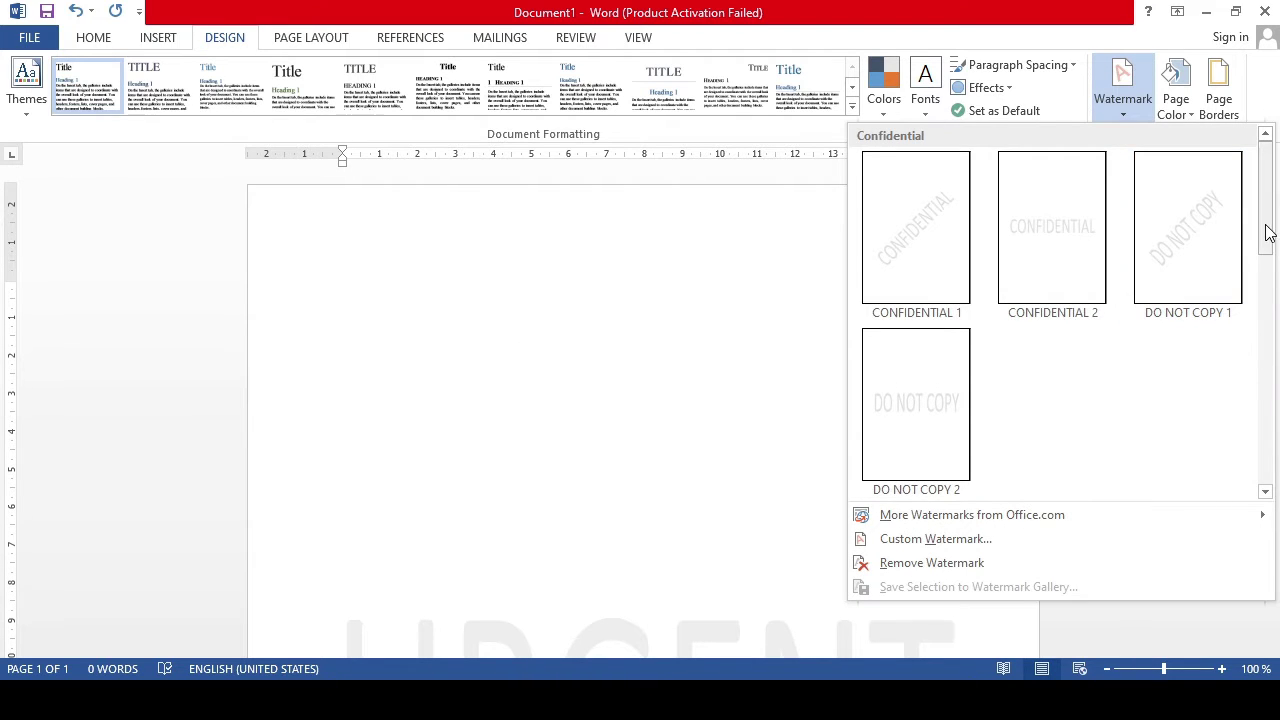
pyautogui.moveTo(1267, 232); pyautogui.dragTo(1274, 470)
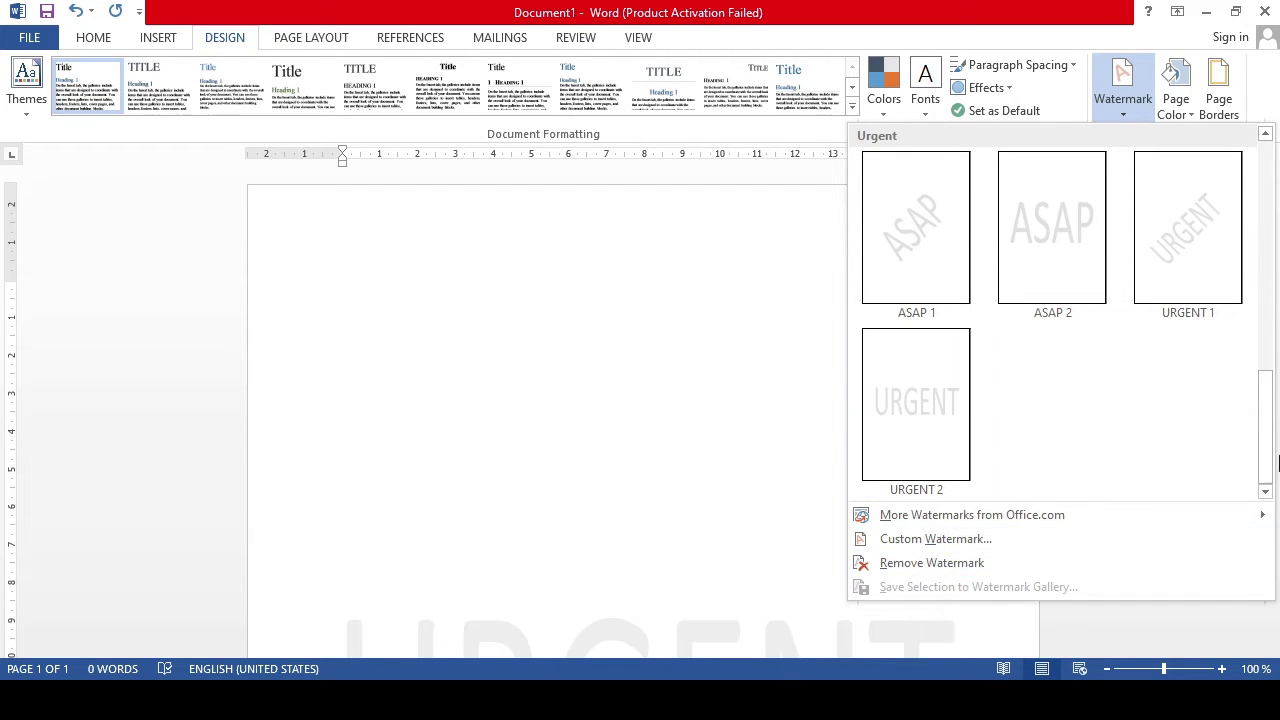
pyautogui.click(770, 390)
# Step: Remove the URGENT watermark and open the Custom Watermark dialog
pyautogui.scroll(-5, 1185, 371)
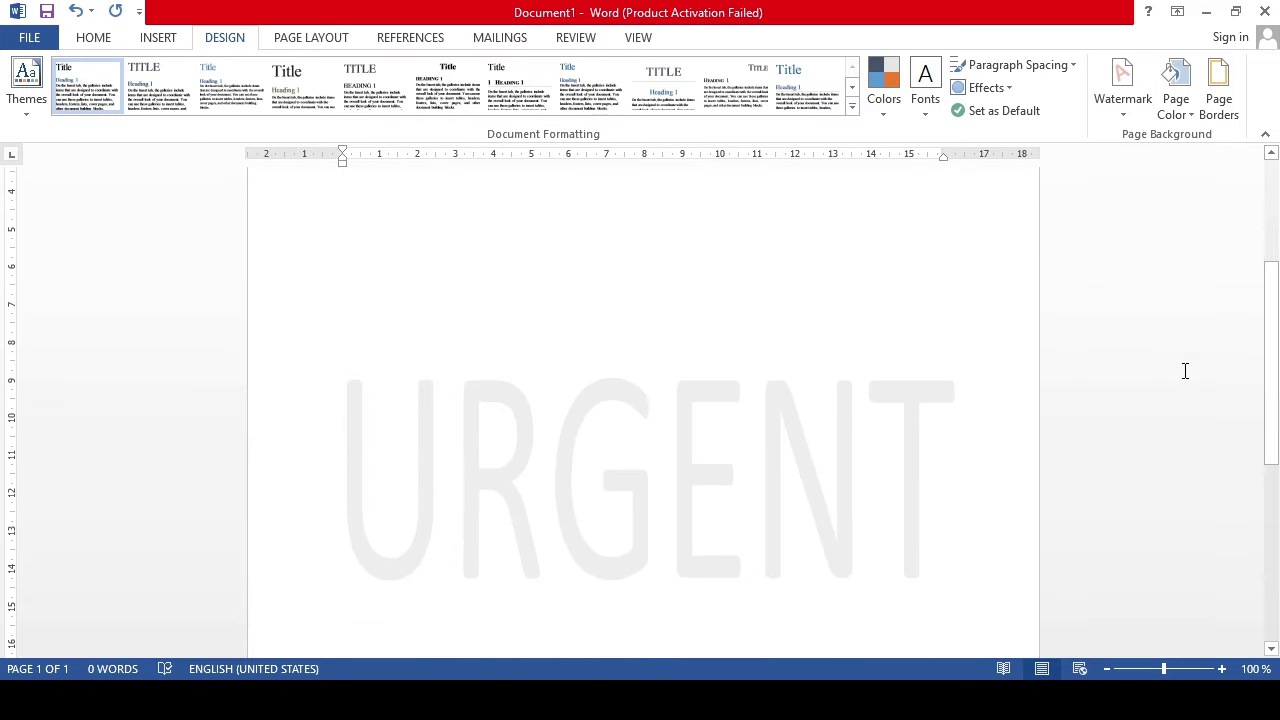
pyautogui.click(1123, 111)
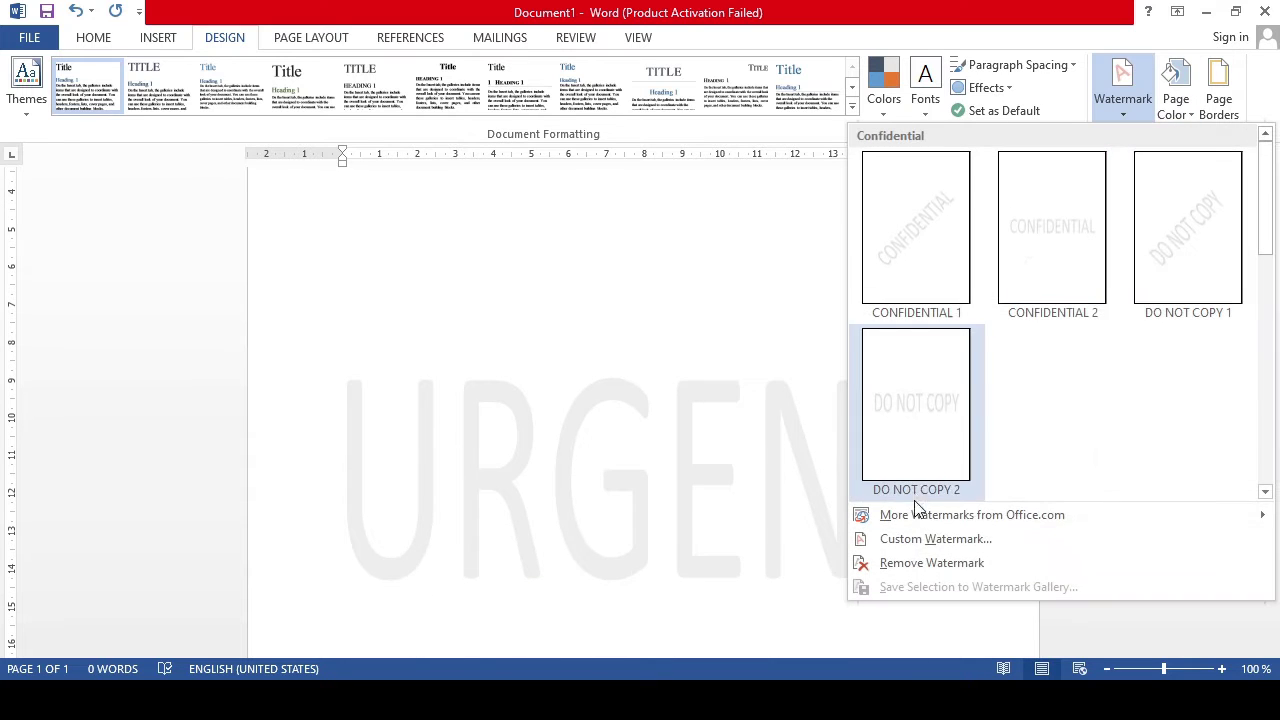
pyautogui.click(927, 563)
pyautogui.click(1112, 100)
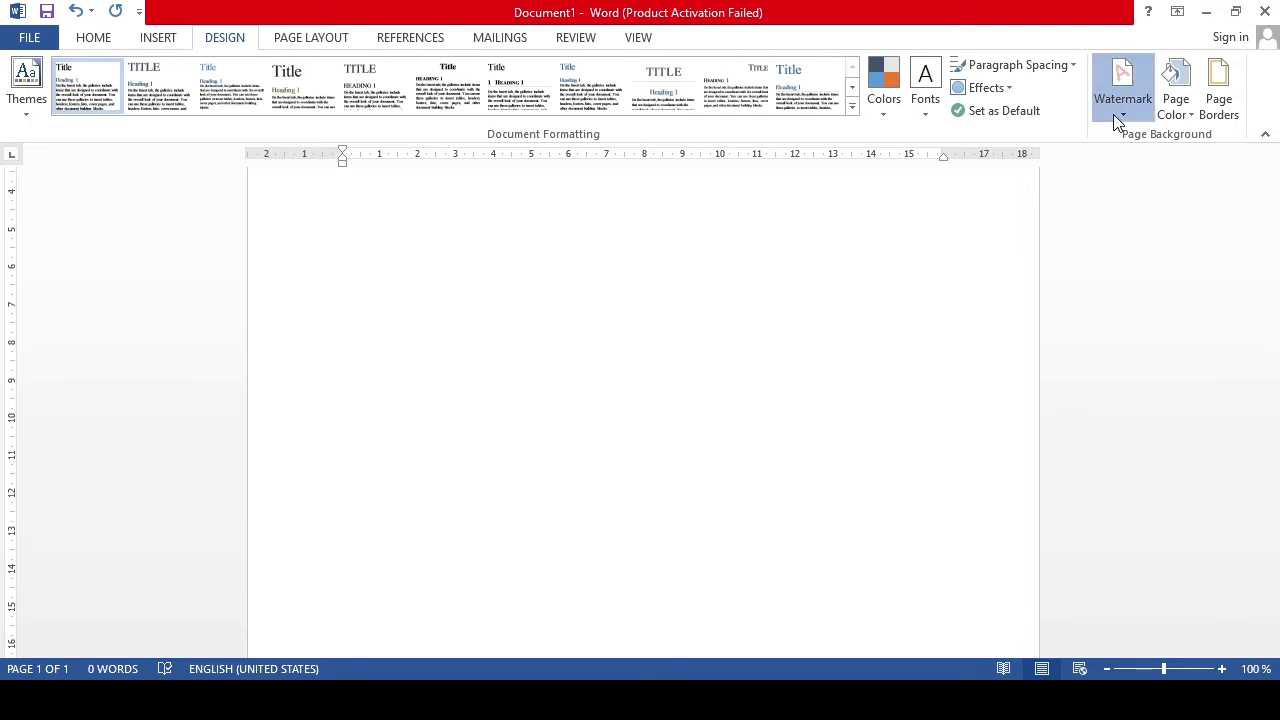
pyautogui.click(946, 538)
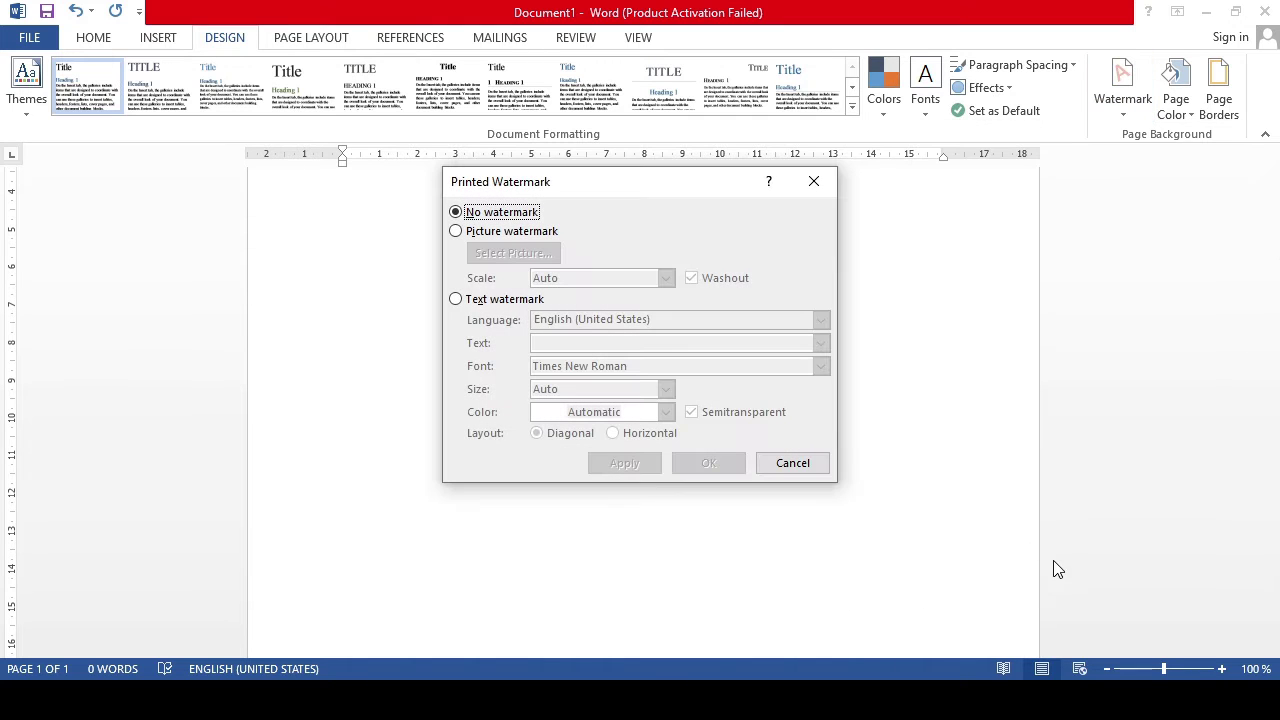
# Step: Choose Picture watermark, browse local pictures offline, and close the picture browser without selecting one
pyautogui.click(478, 234)
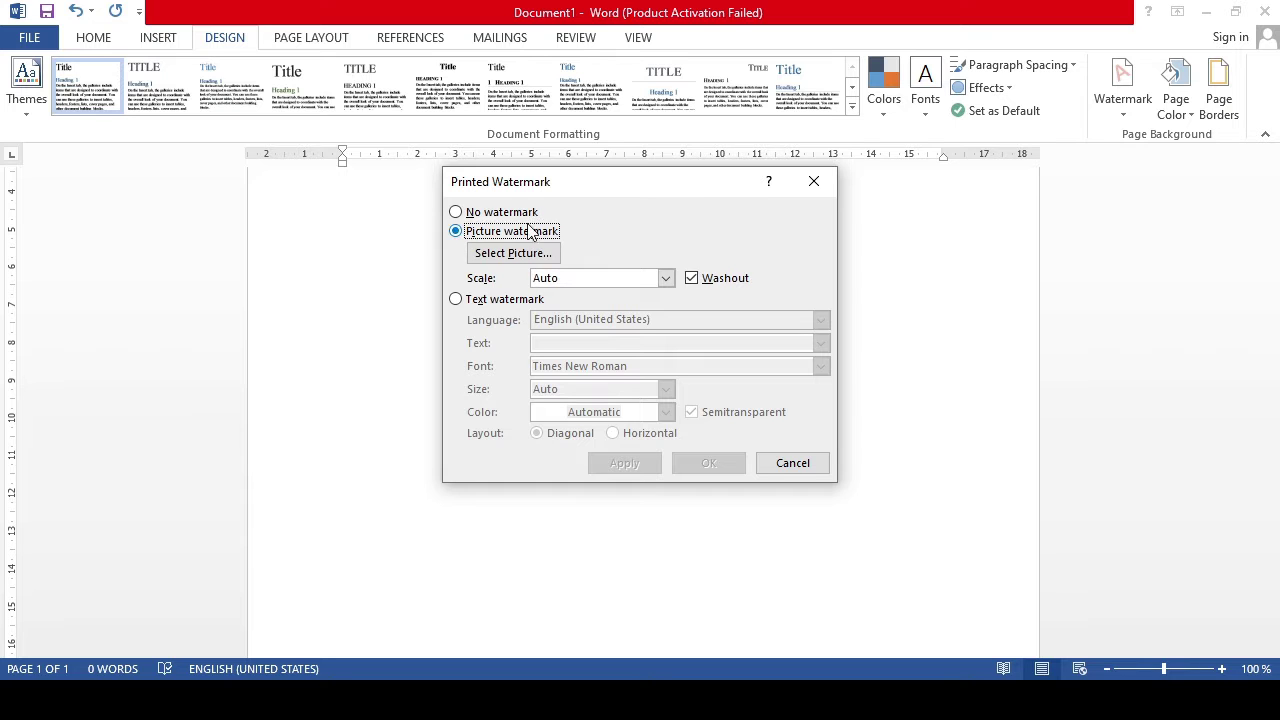
pyautogui.click(531, 257)
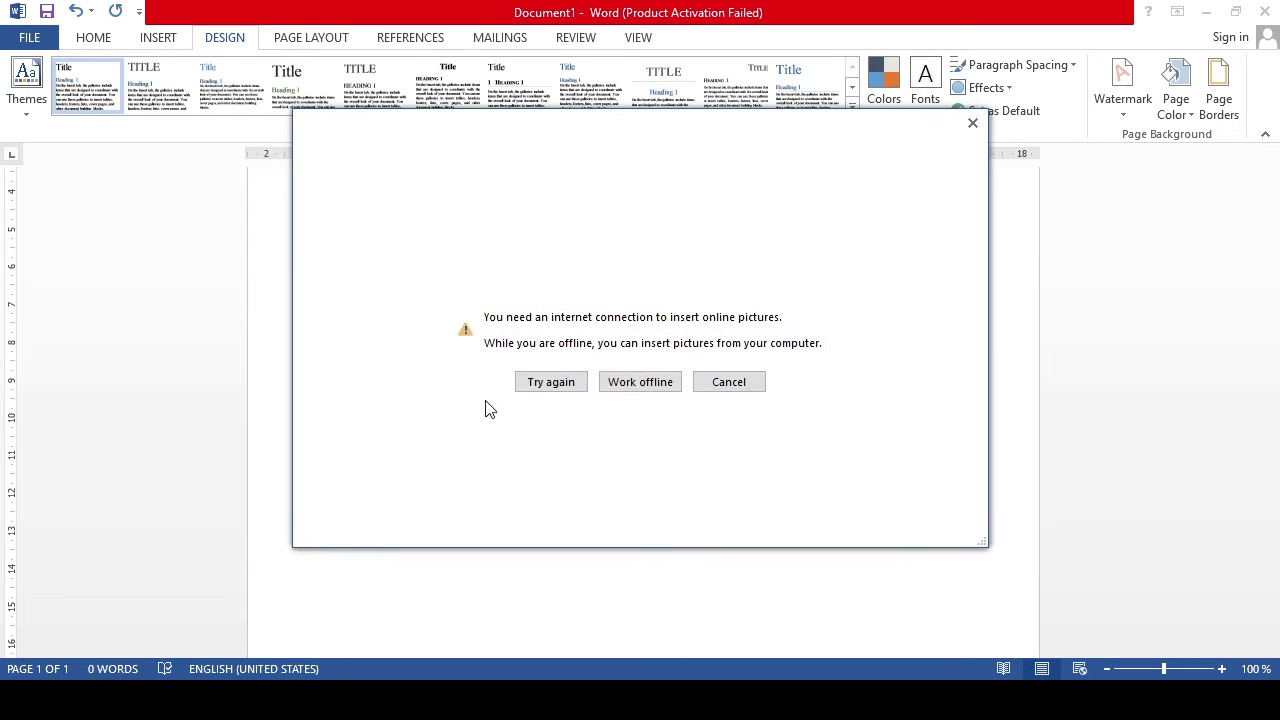
pyautogui.click(668, 383)
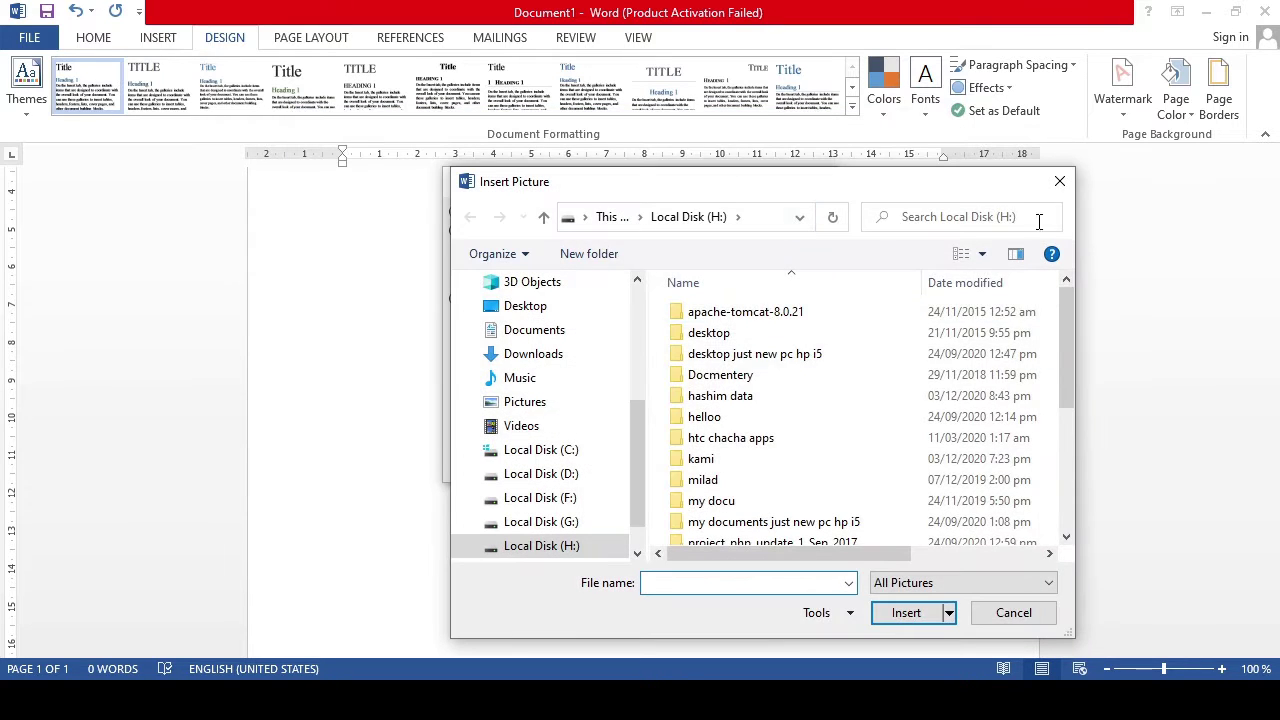
pyautogui.click(1060, 182)
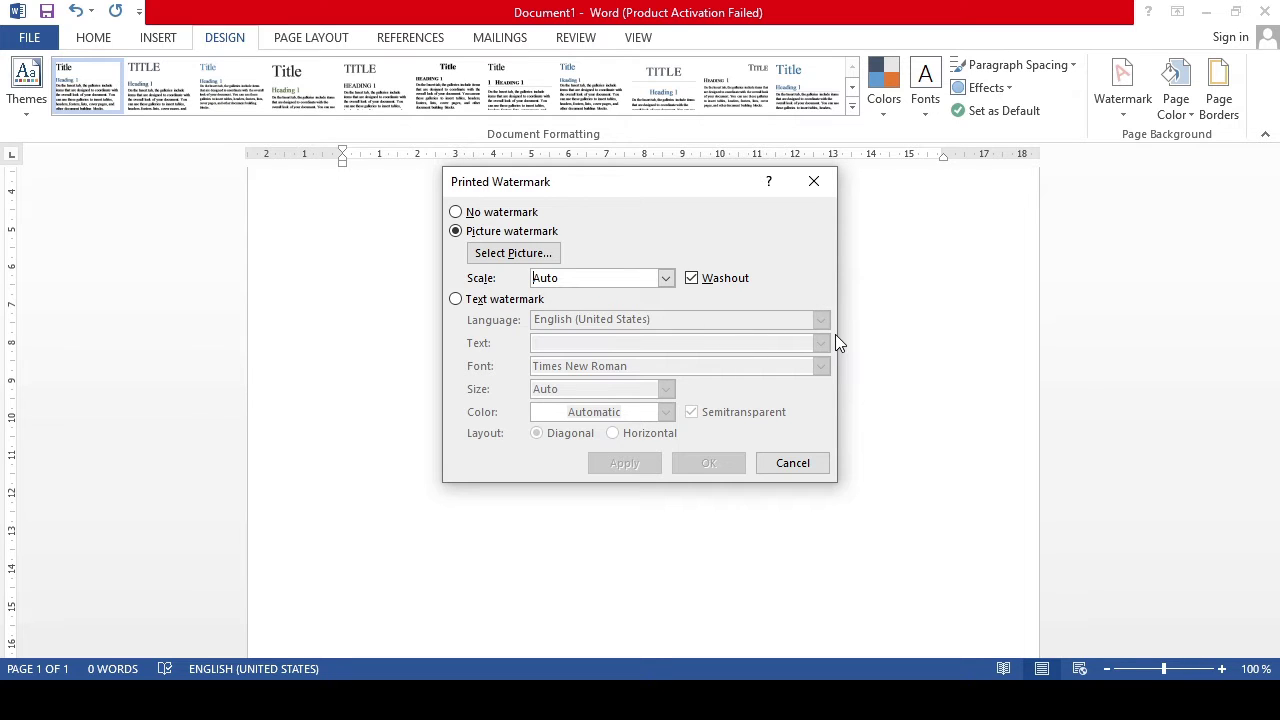
# Step: Add a diagonal semitransparent 'Hello World' text watermark in Times New Roman at Auto size
pyautogui.click(503, 301)
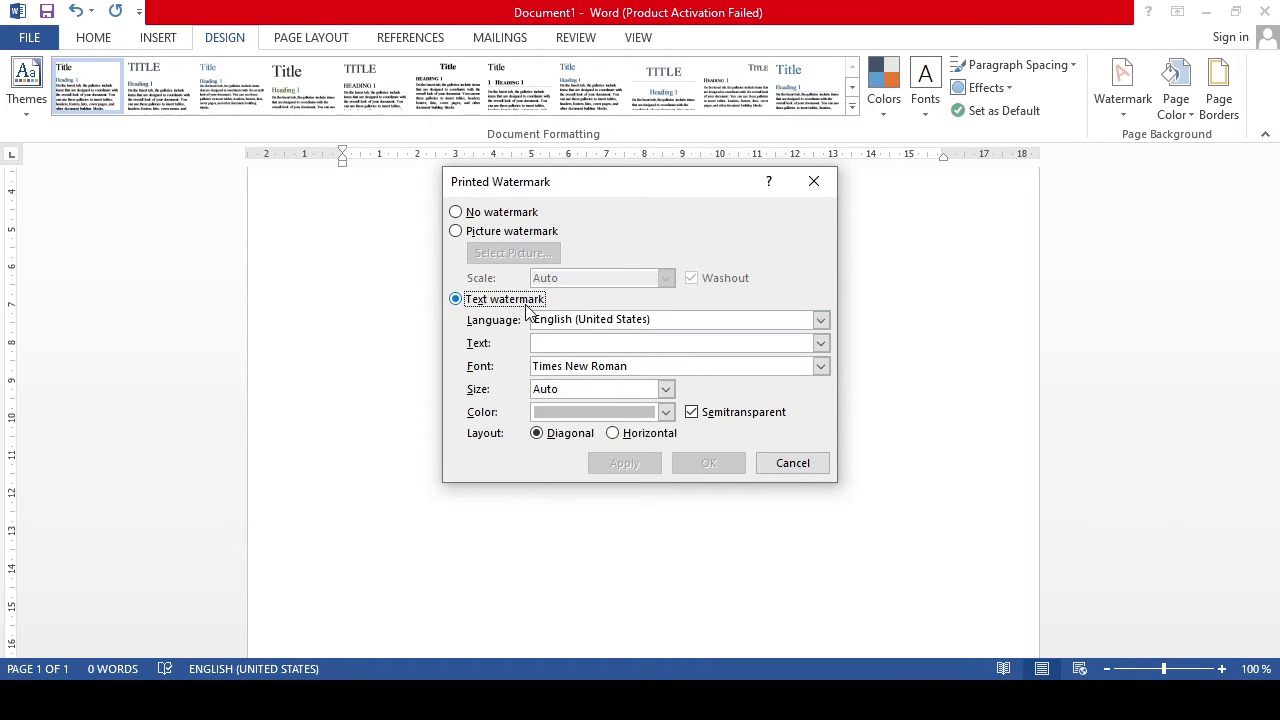
pyautogui.click(588, 344)
pyautogui.write('Hell')
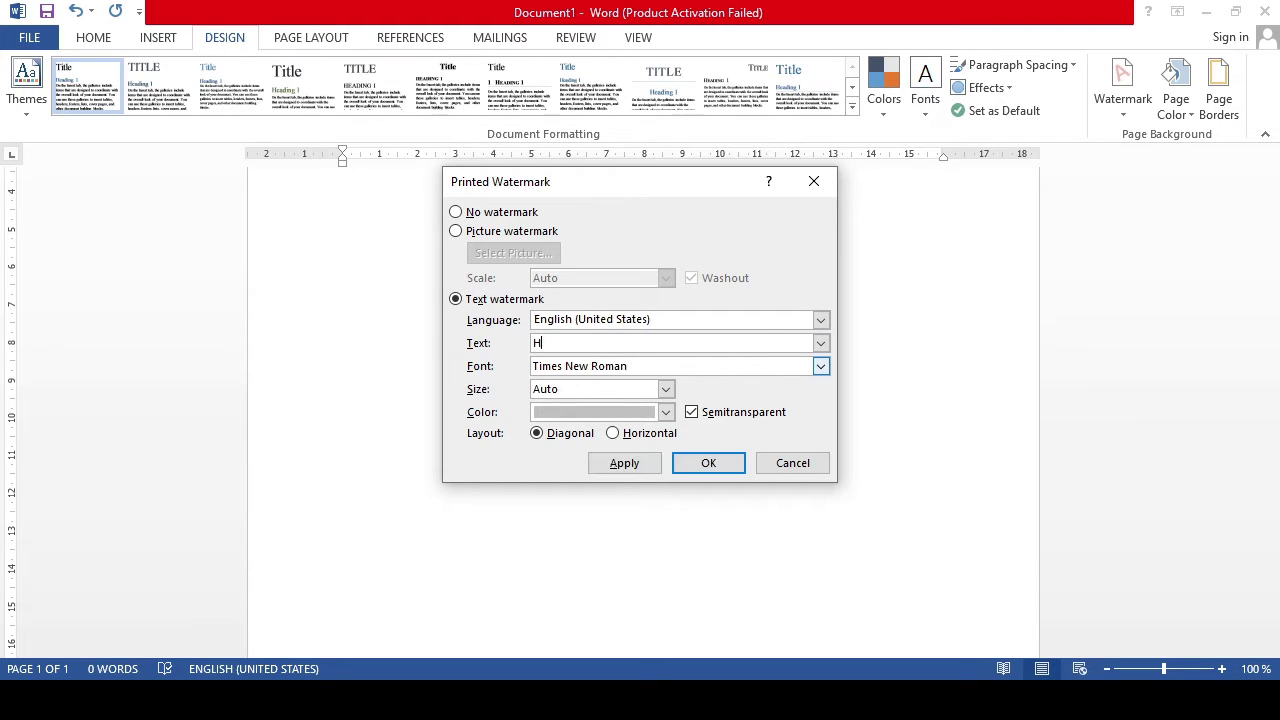
pyautogui.write('o World')
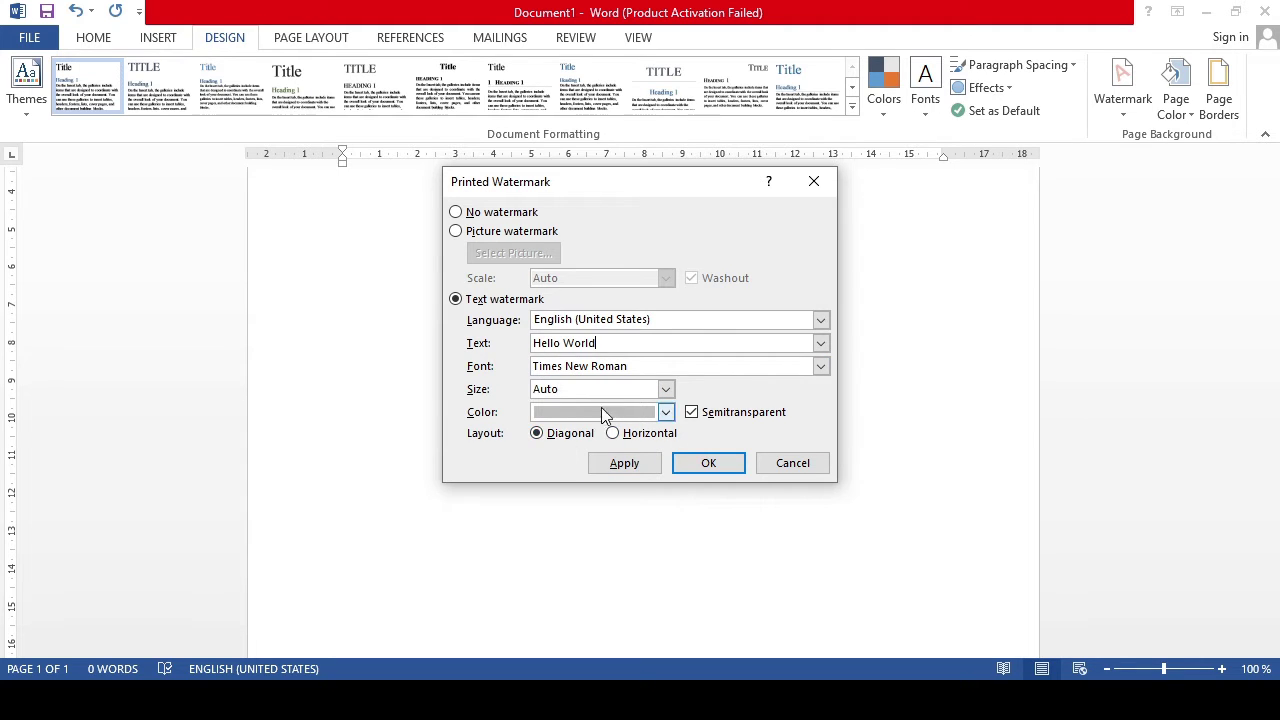
pyautogui.click(628, 436)
pyautogui.click(572, 434)
pyautogui.click(703, 463)
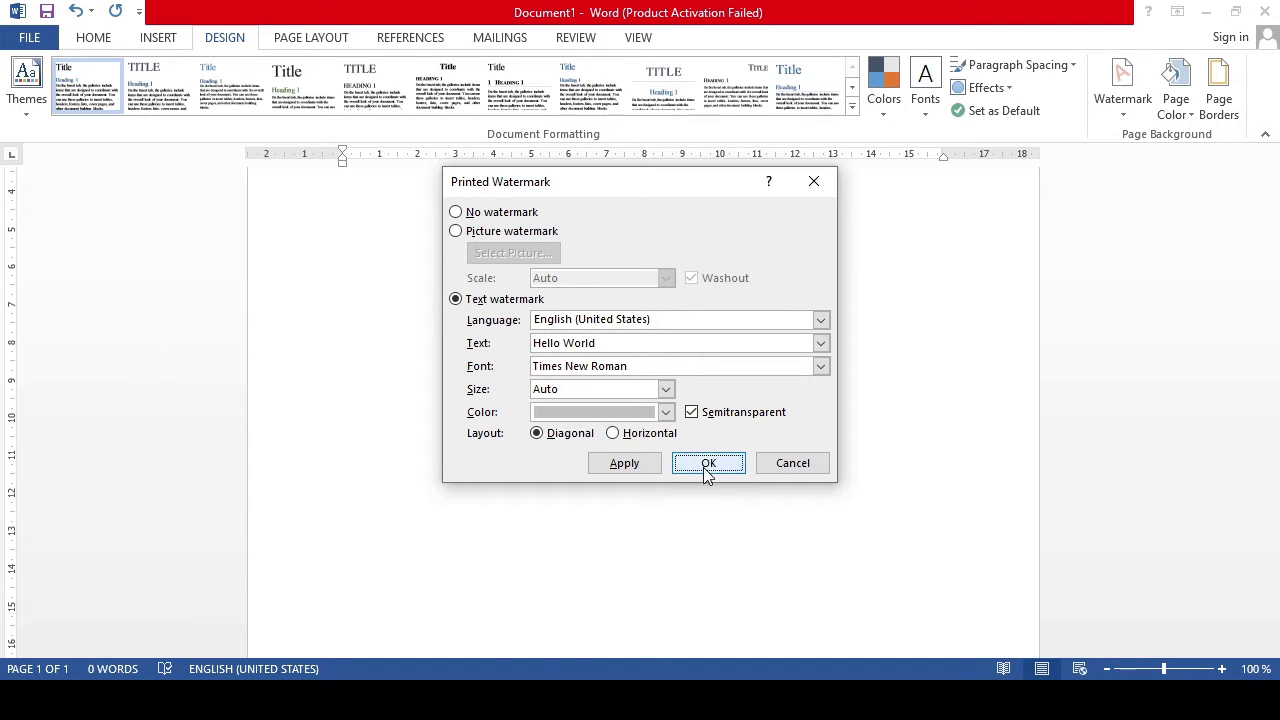
pyautogui.moveTo(1274, 306)
pyautogui.mouseDown()
pyautogui.moveTo(1276, 338)
pyautogui.moveTo(1277, 310)
pyautogui.mouseUp()
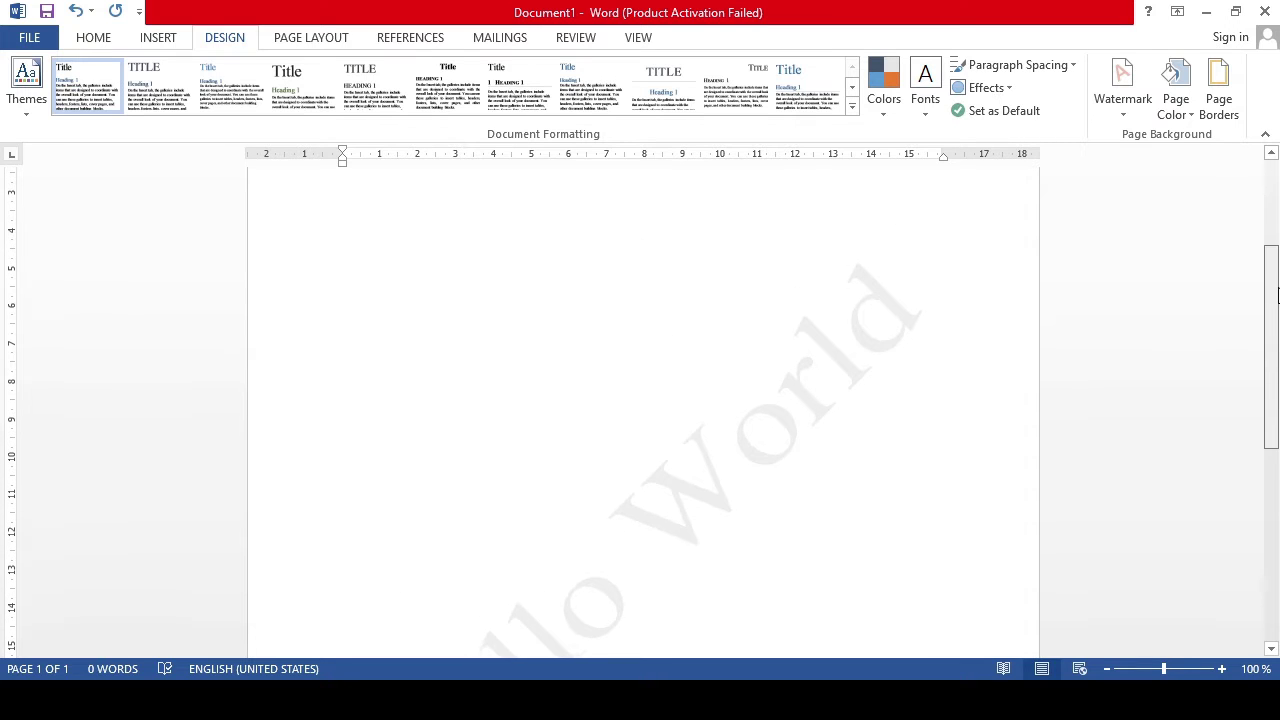
pyautogui.moveTo(1277, 310)
pyautogui.mouseDown()
pyautogui.moveTo(1276, 404)
pyautogui.moveTo(1275, 258)
pyautogui.mouseUp()
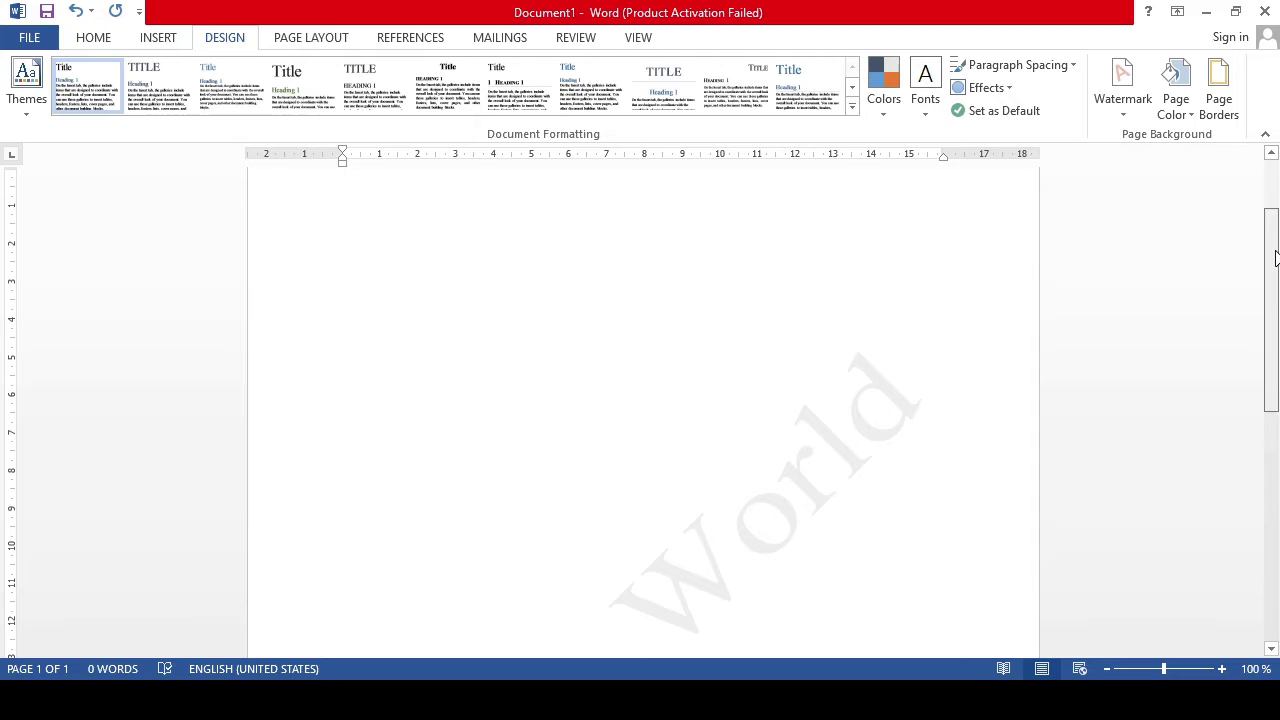
# Step: Check the Custom Watermark language list, dismiss it, then remove the Hello World watermark
pyautogui.click(1125, 115)
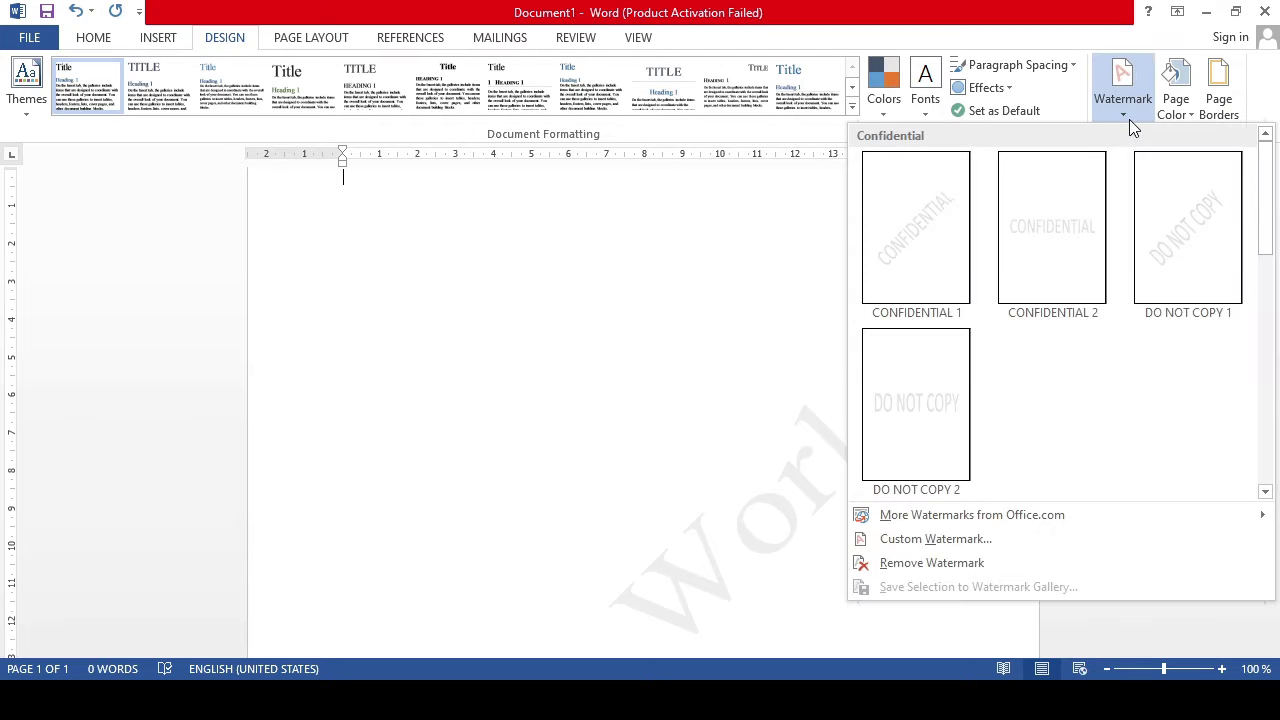
pyautogui.click(937, 545)
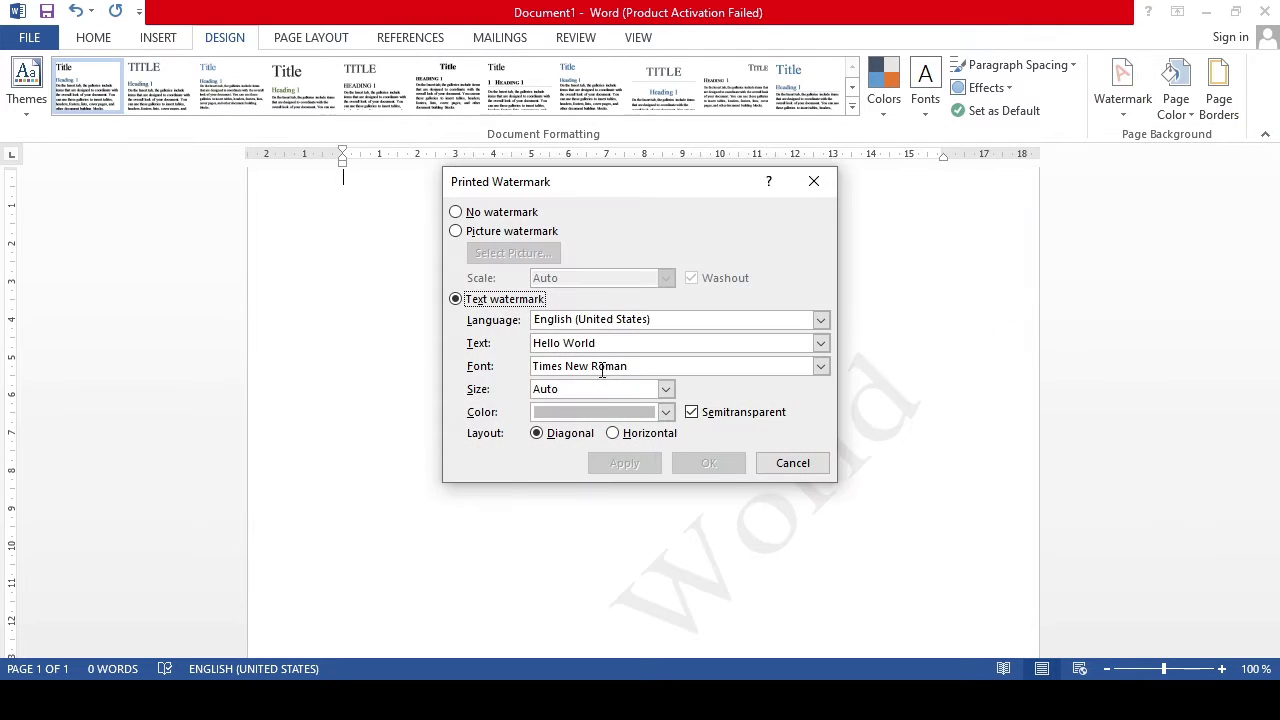
pyautogui.click(595, 322)
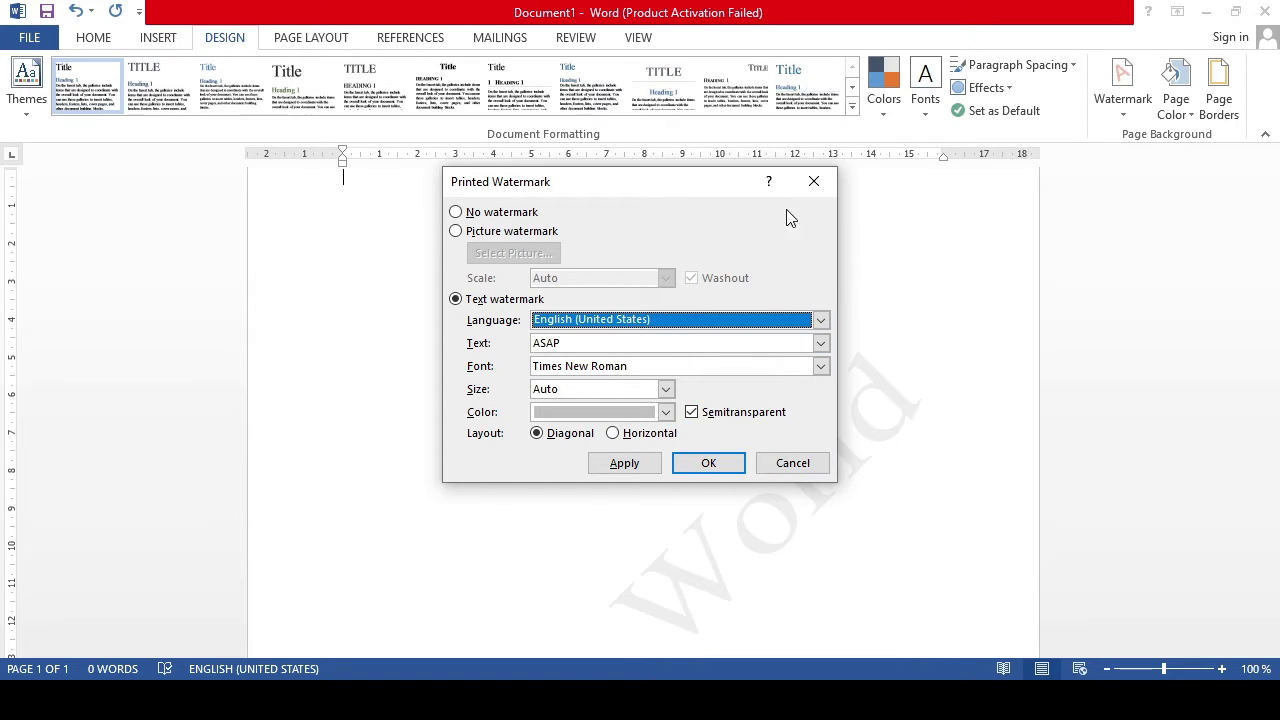
pyautogui.click(814, 181)
pyautogui.click(1124, 100)
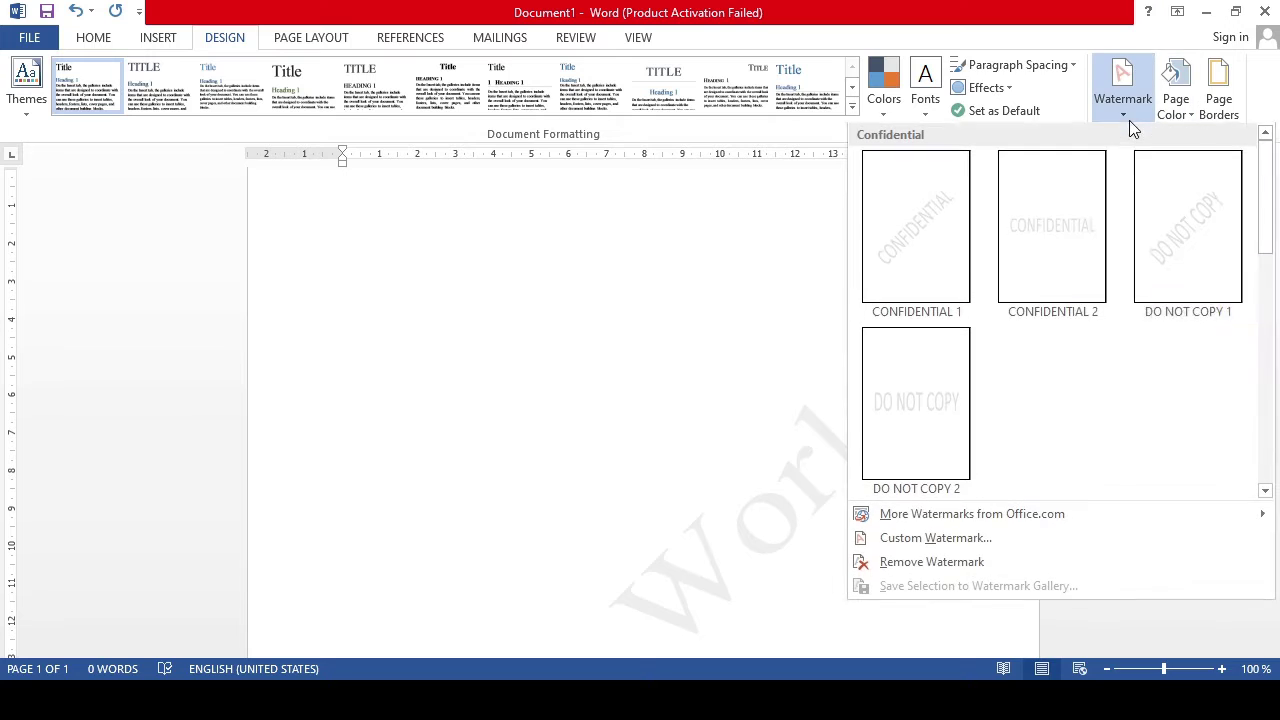
pyautogui.click(975, 563)
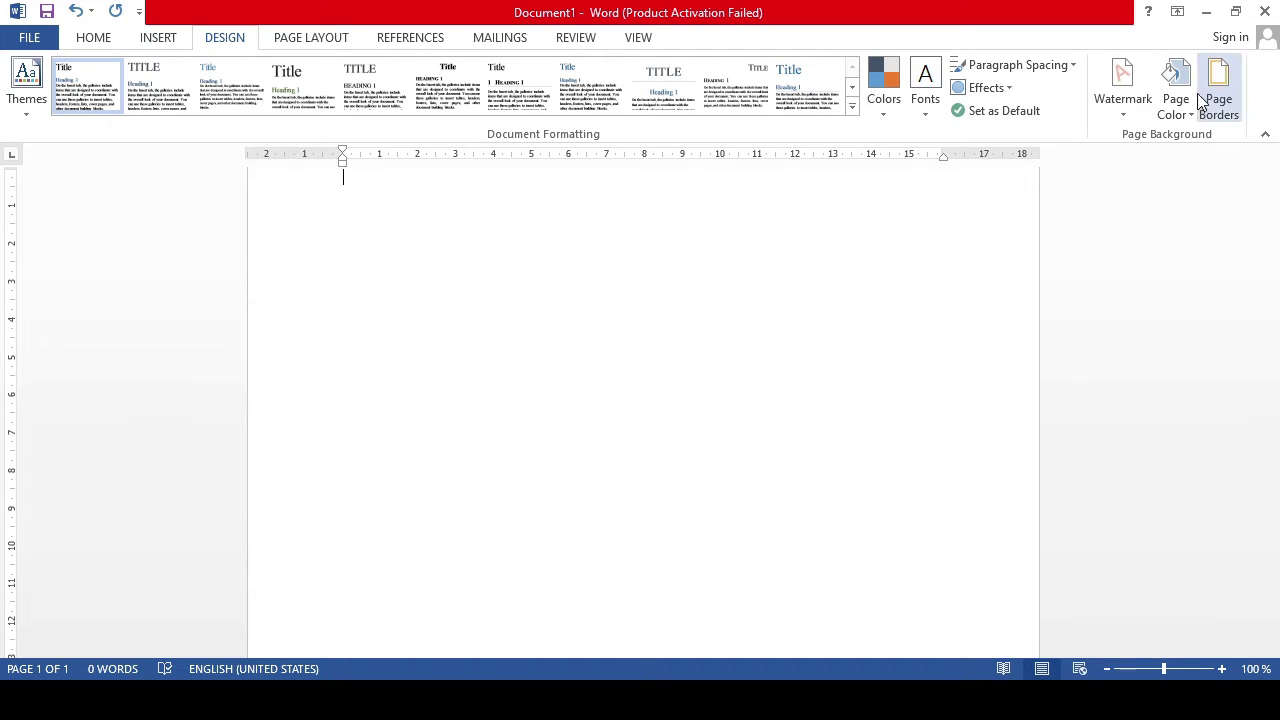
pyautogui.moveTo(1270, 410)
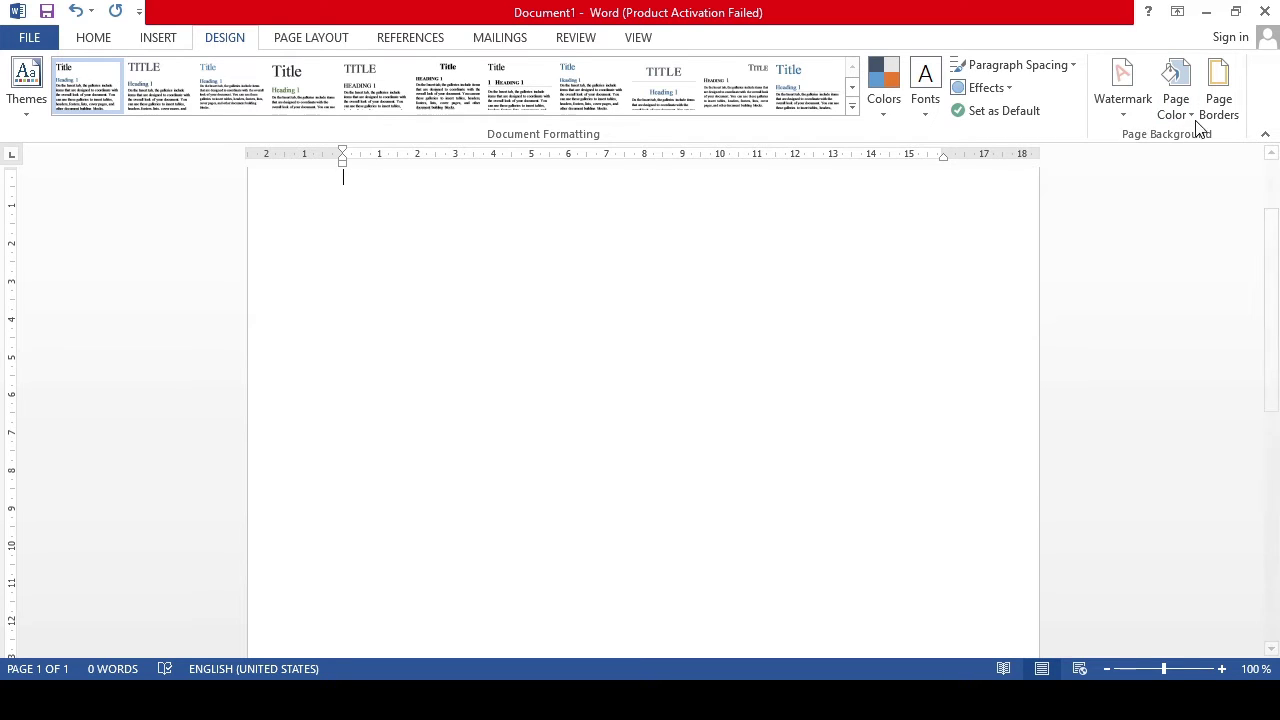
# Step: After a look at Page Color, close Document1 choosing Don't Save
pyautogui.click(1185, 118)
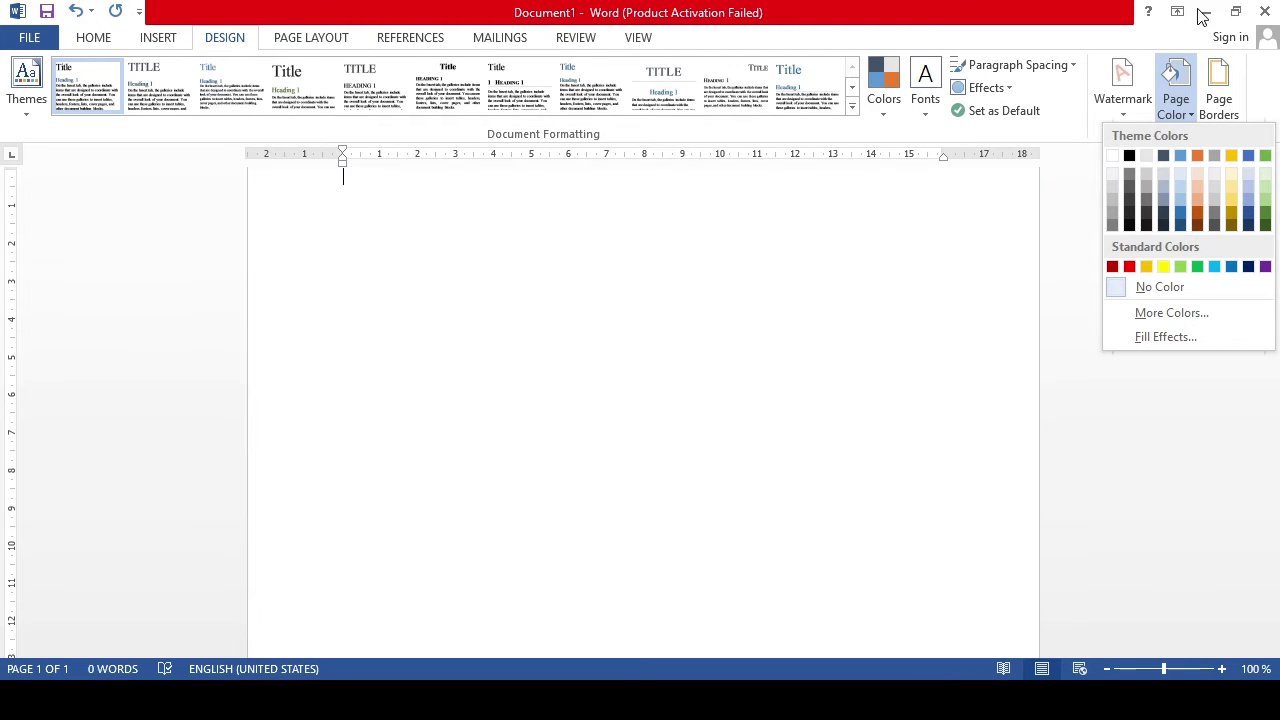
pyautogui.click(1266, 12)
pyautogui.click(640, 386)
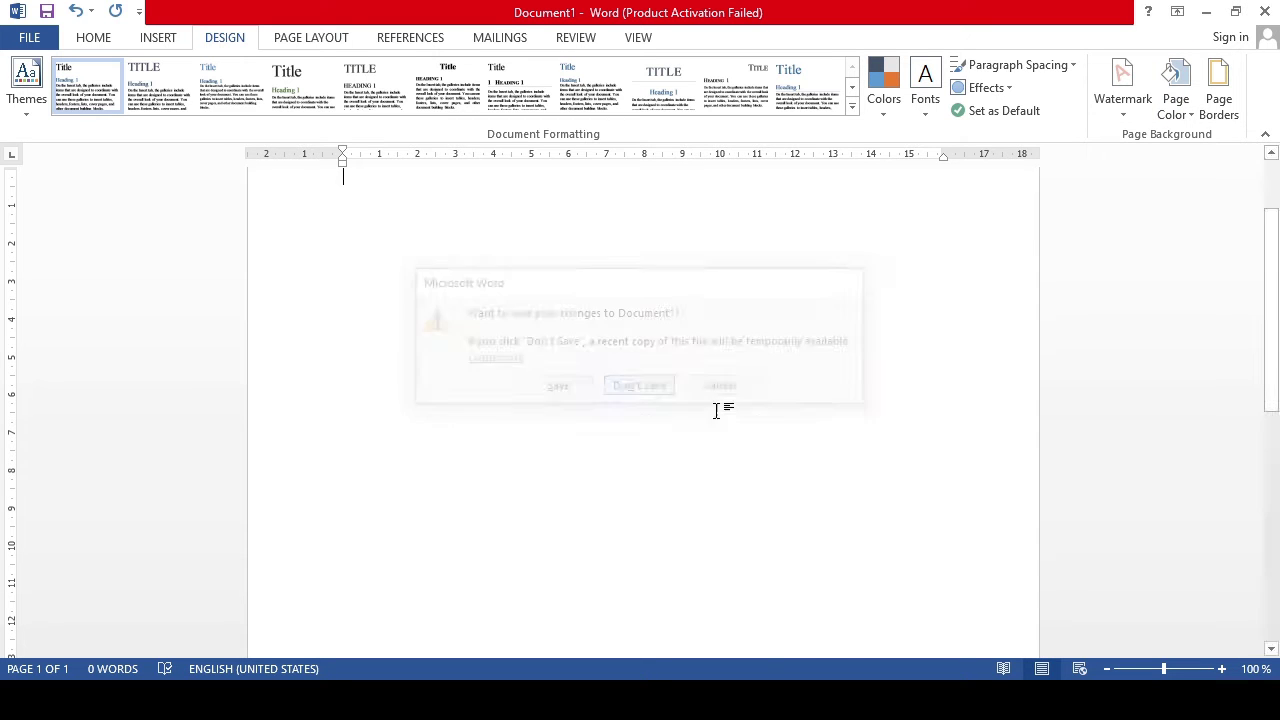
# Step: Open the Pakistan document and dismiss the Activation Wizard
pyautogui.doubleClick(36, 358)
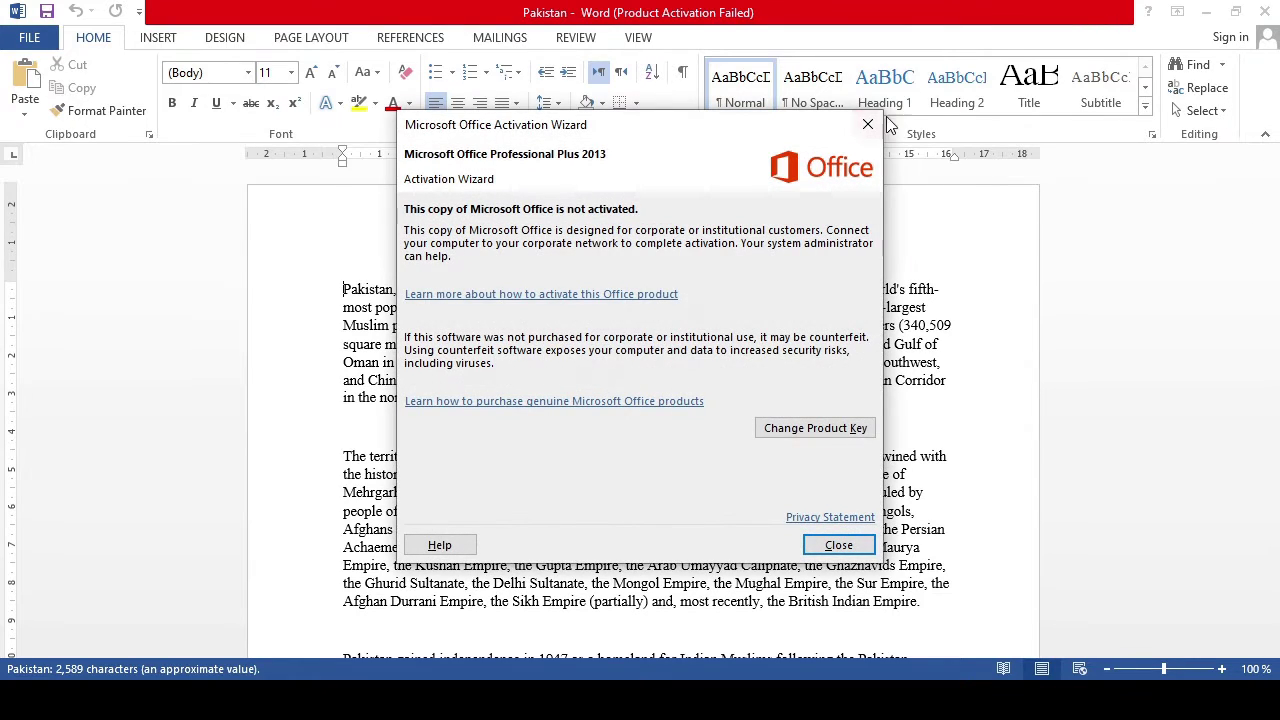
pyautogui.click(861, 128)
pyautogui.scroll(-2, 1277, 262)
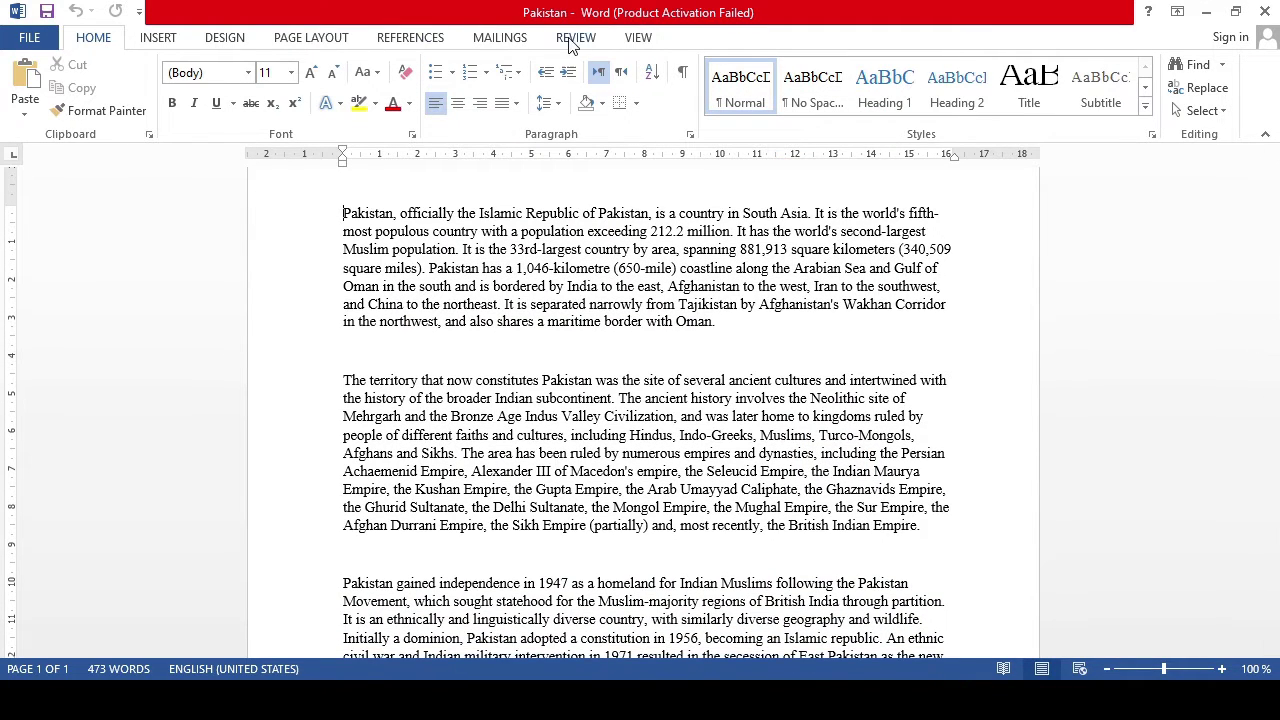
# Step: Give the pages a light peach theme background colour from Design > Page Color
pyautogui.click(214, 38)
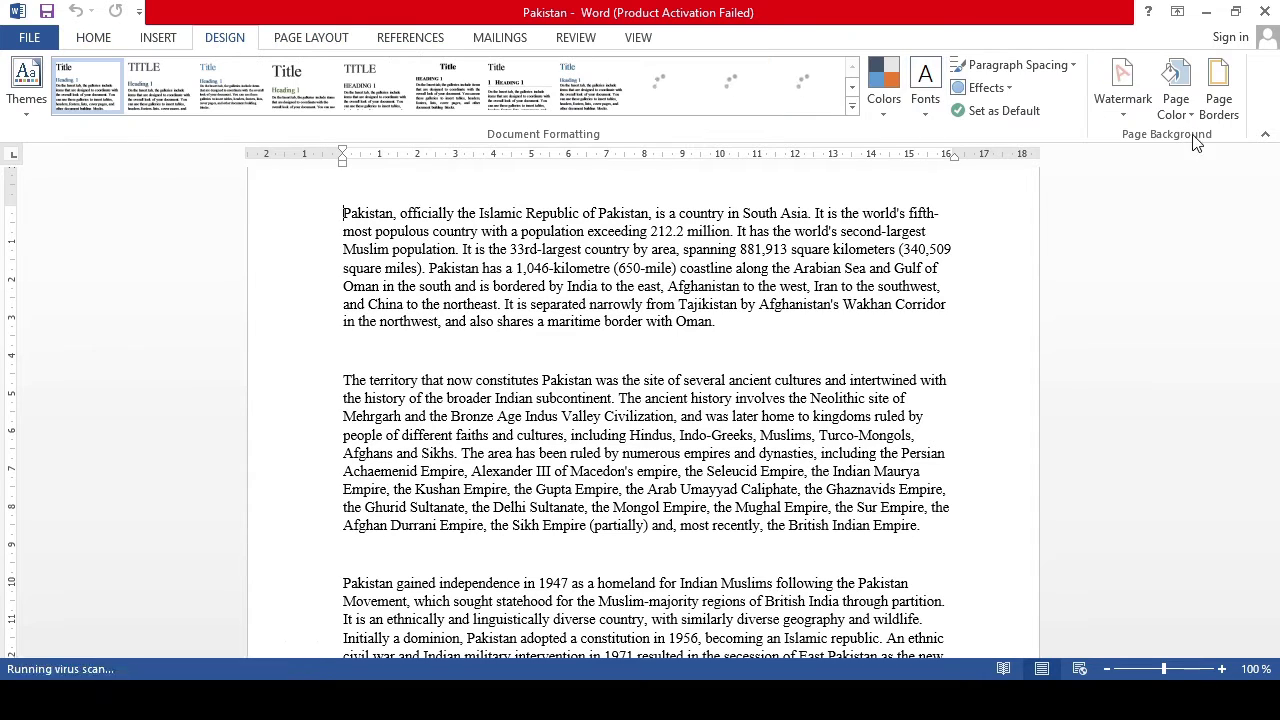
pyautogui.click(1176, 90)
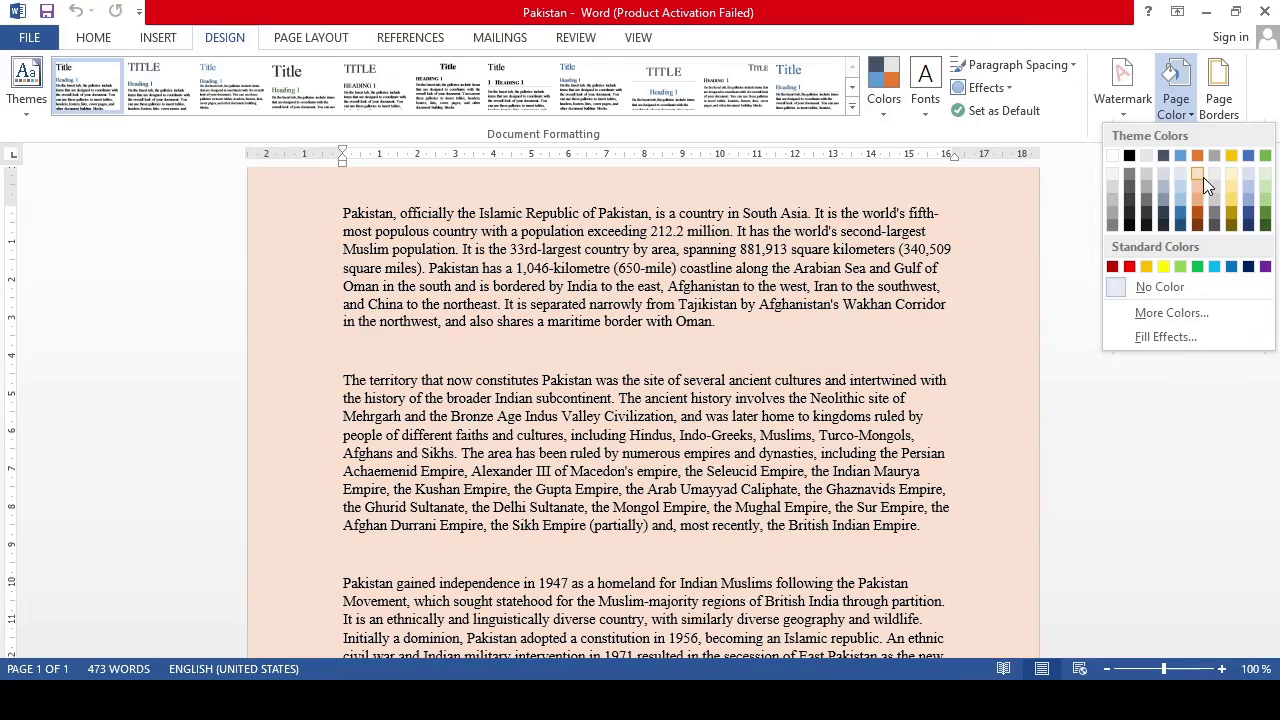
pyautogui.click(1200, 176)
pyautogui.moveTo(1273, 267); pyautogui.dragTo(1276, 530)
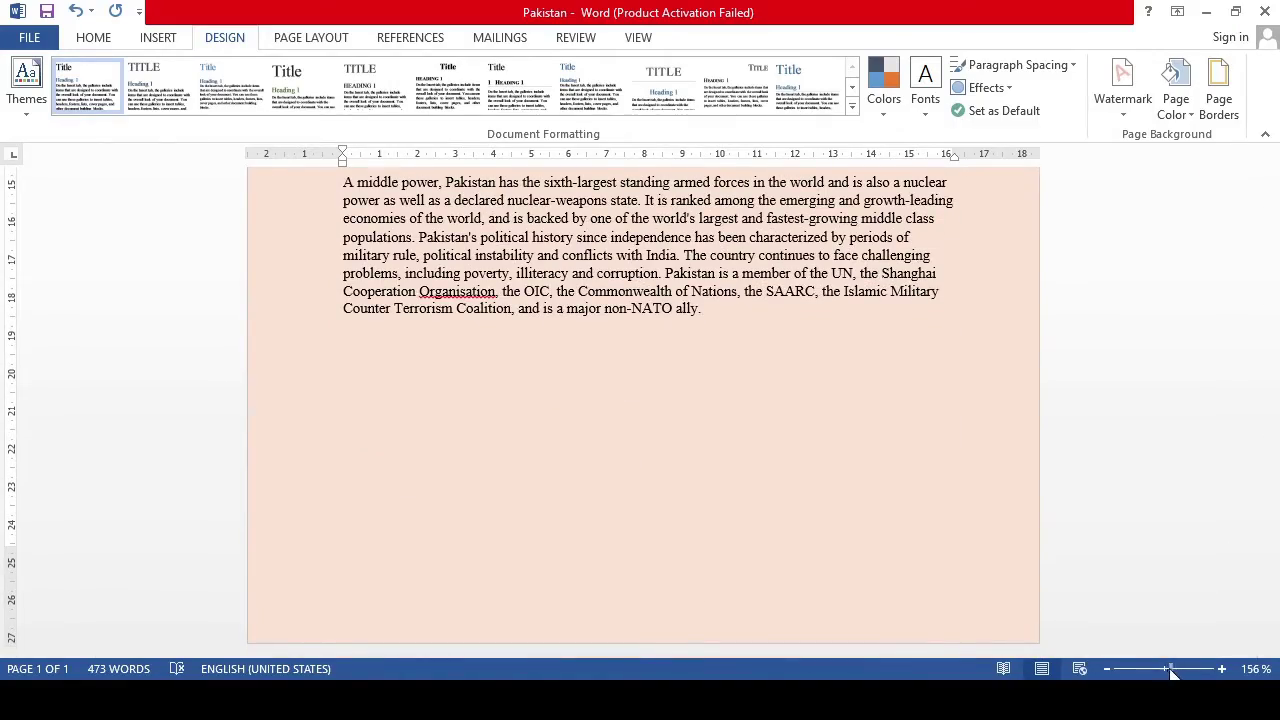
pyautogui.moveTo(1172, 674); pyautogui.dragTo(1158, 670)
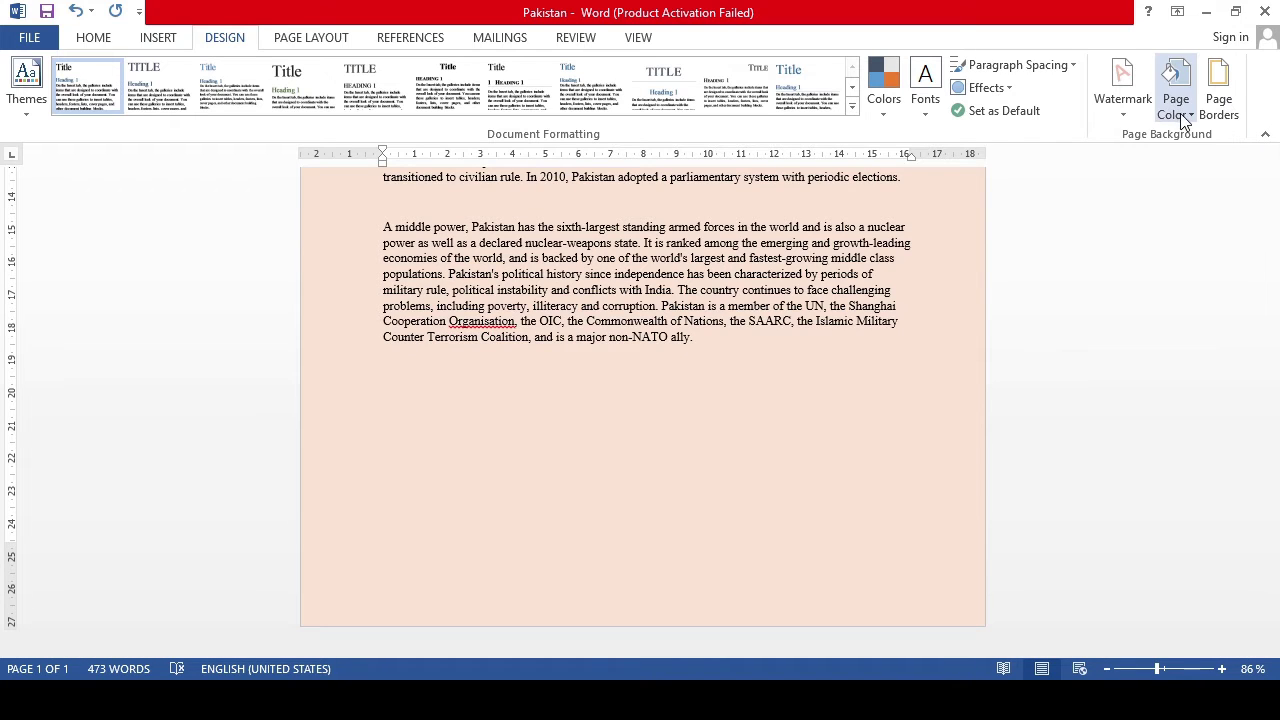
pyautogui.click(1180, 113)
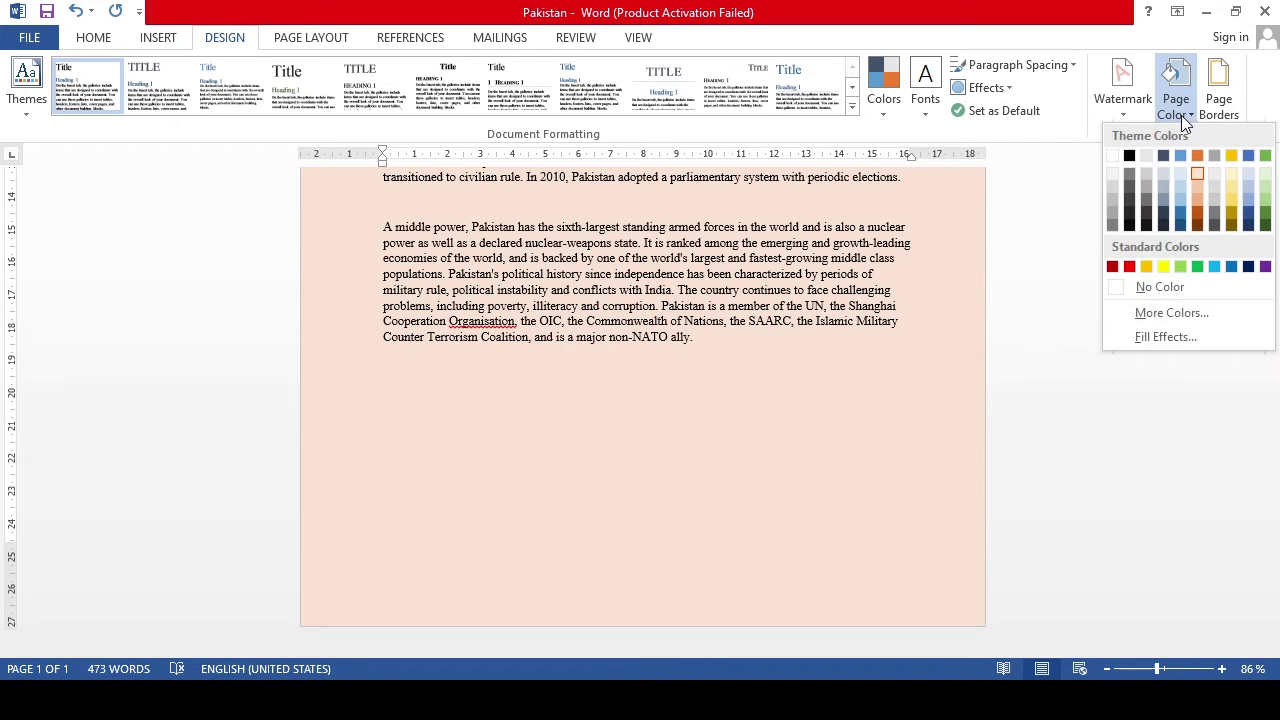
# Step: Set the page colour to a custom light green, RGB 216, 235, 157
pyautogui.click(1182, 321)
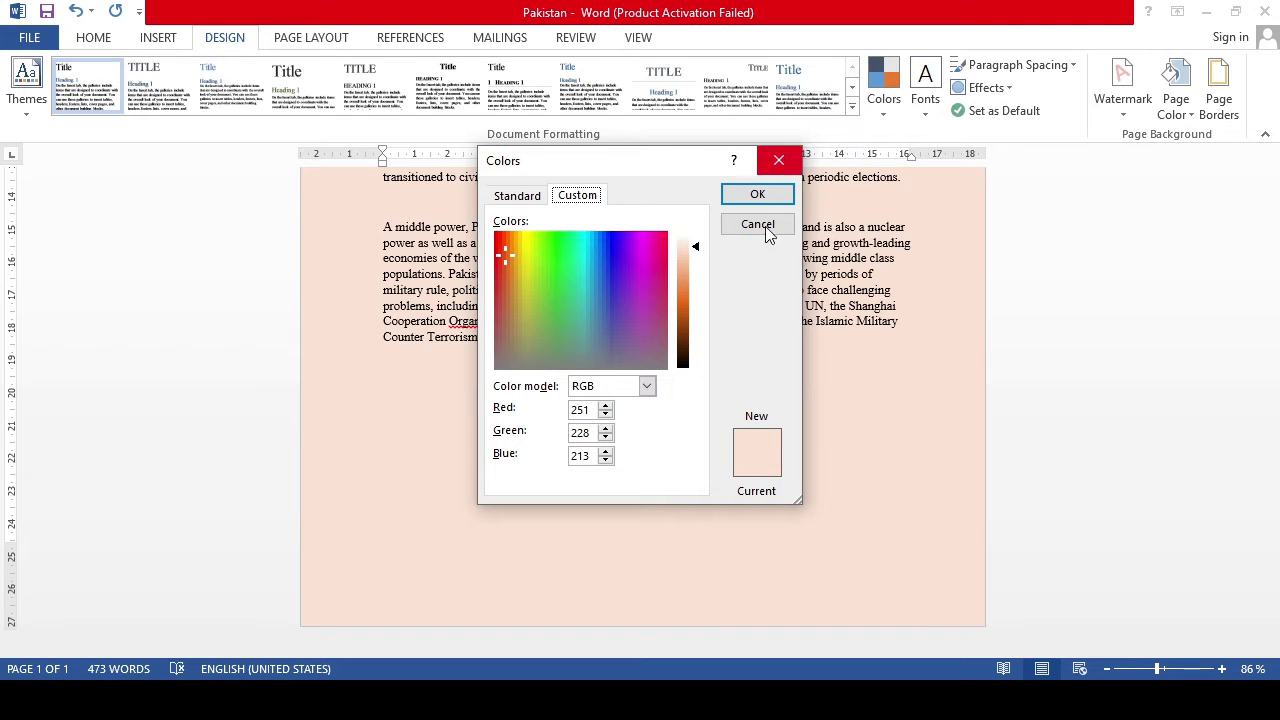
pyautogui.click(530, 290)
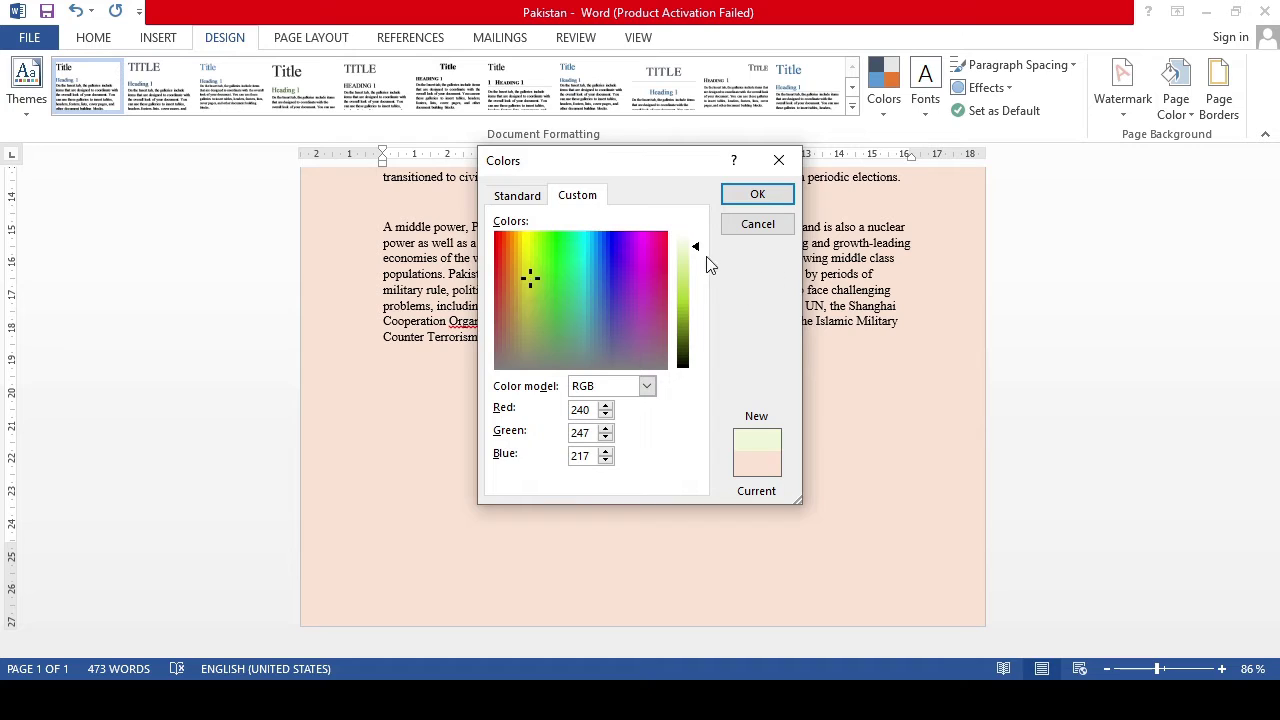
pyautogui.moveTo(700, 251); pyautogui.dragTo(696, 263)
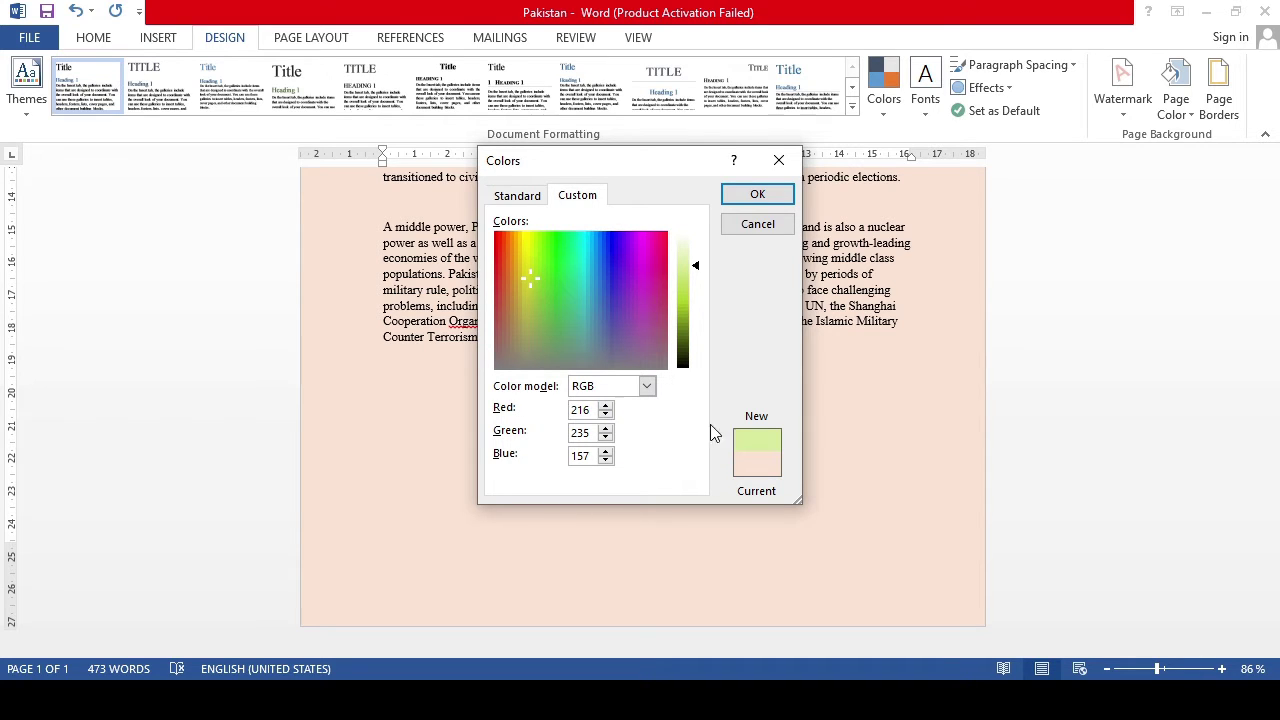
pyautogui.click(770, 205)
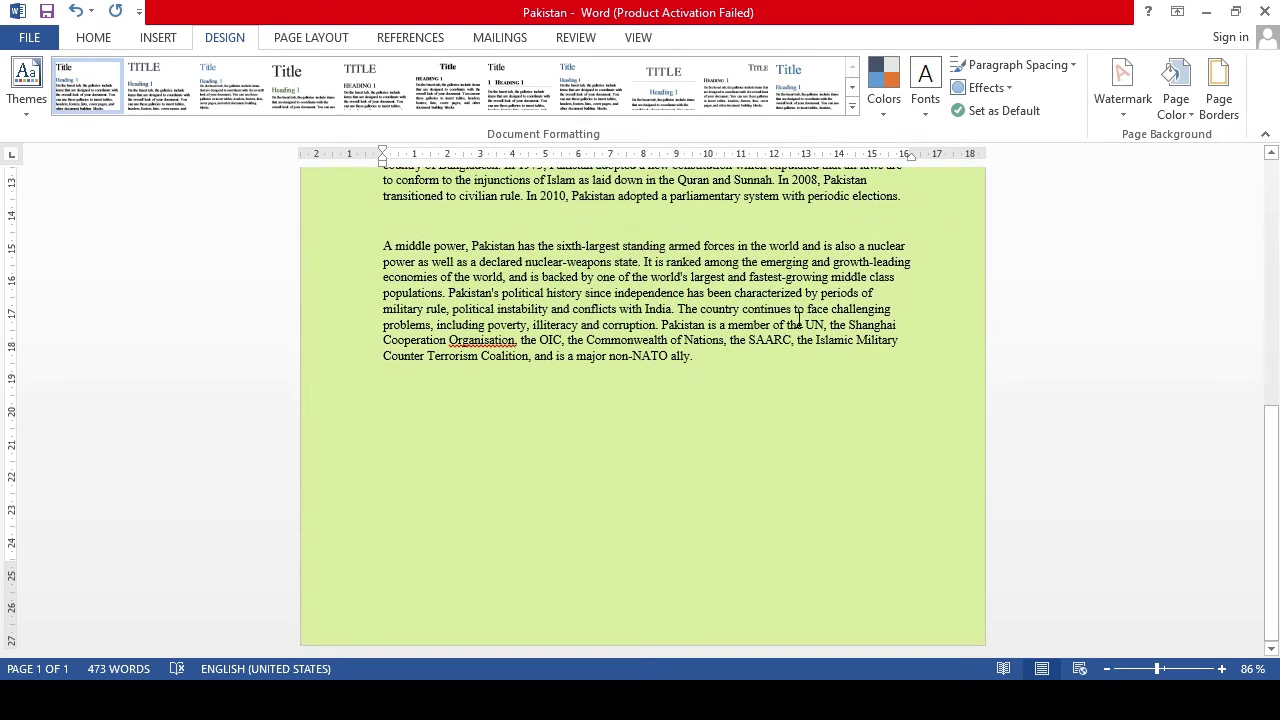
pyautogui.moveTo(1268, 470); pyautogui.dragTo(1276, 190)
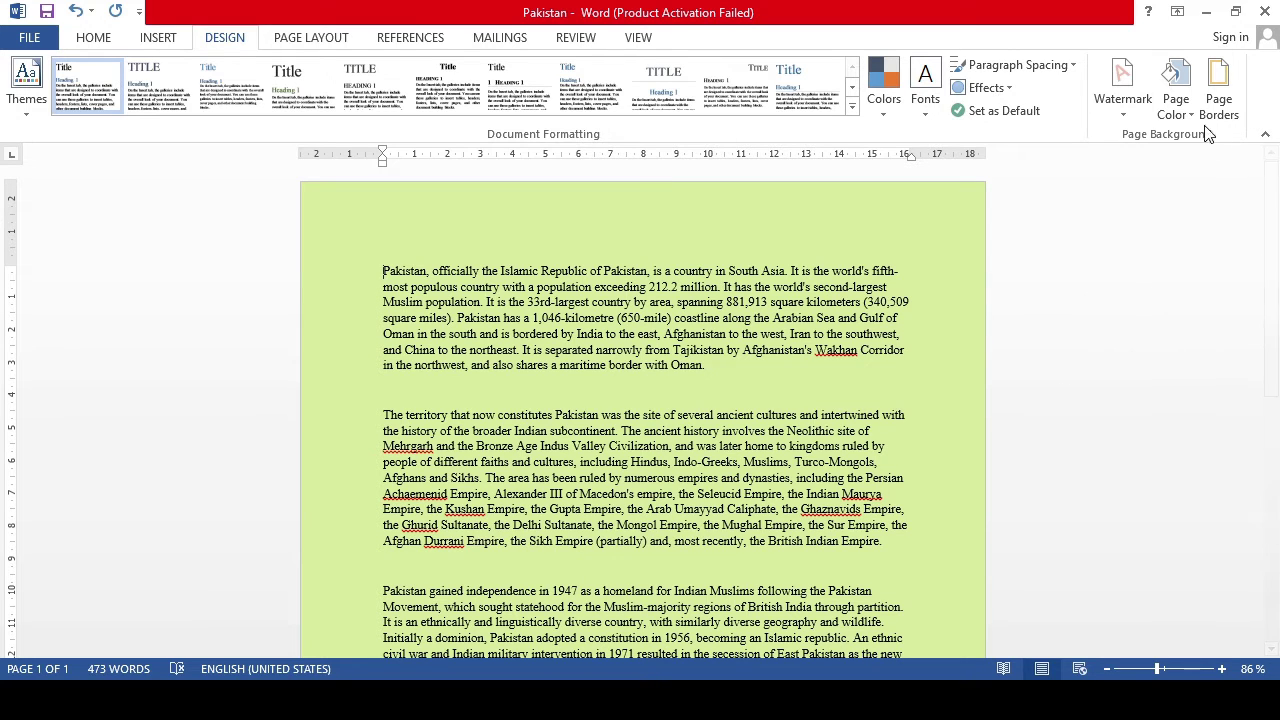
# Step: In Page Borders, try the 3-D, Shadow and Box border settings, ending on Box
pyautogui.click(1219, 85)
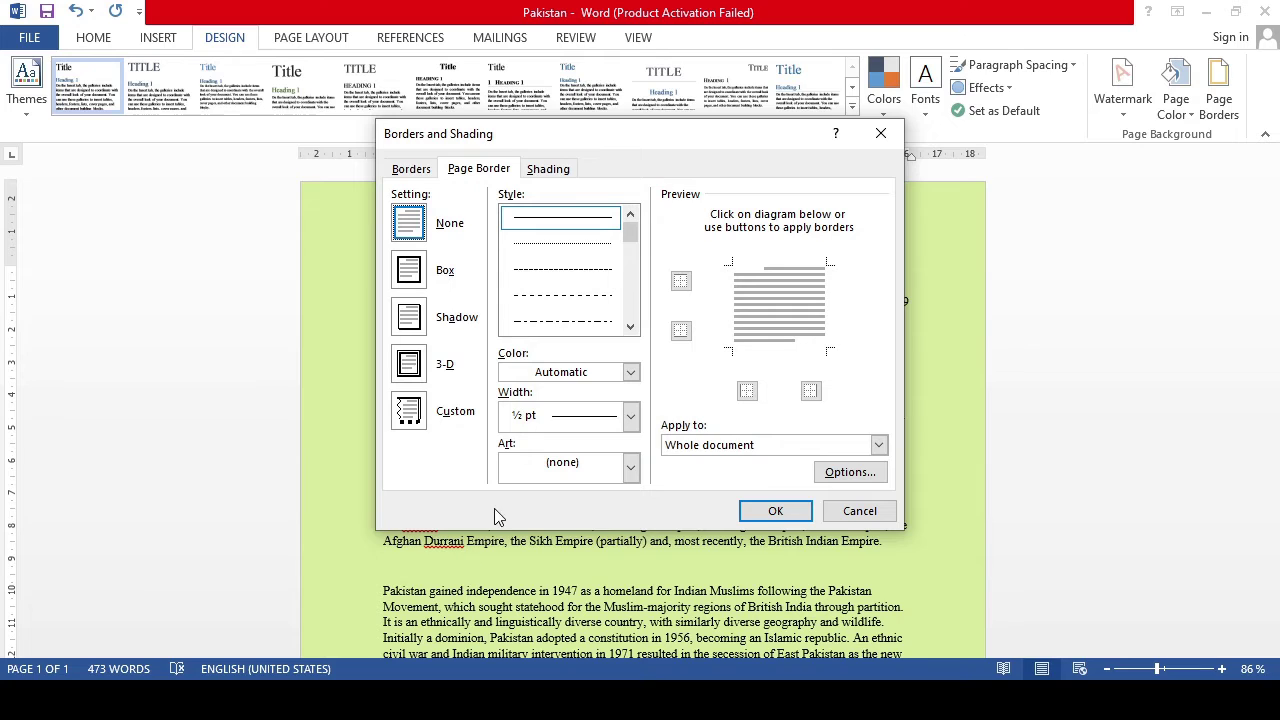
pyautogui.moveTo(628, 234); pyautogui.dragTo(632, 304)
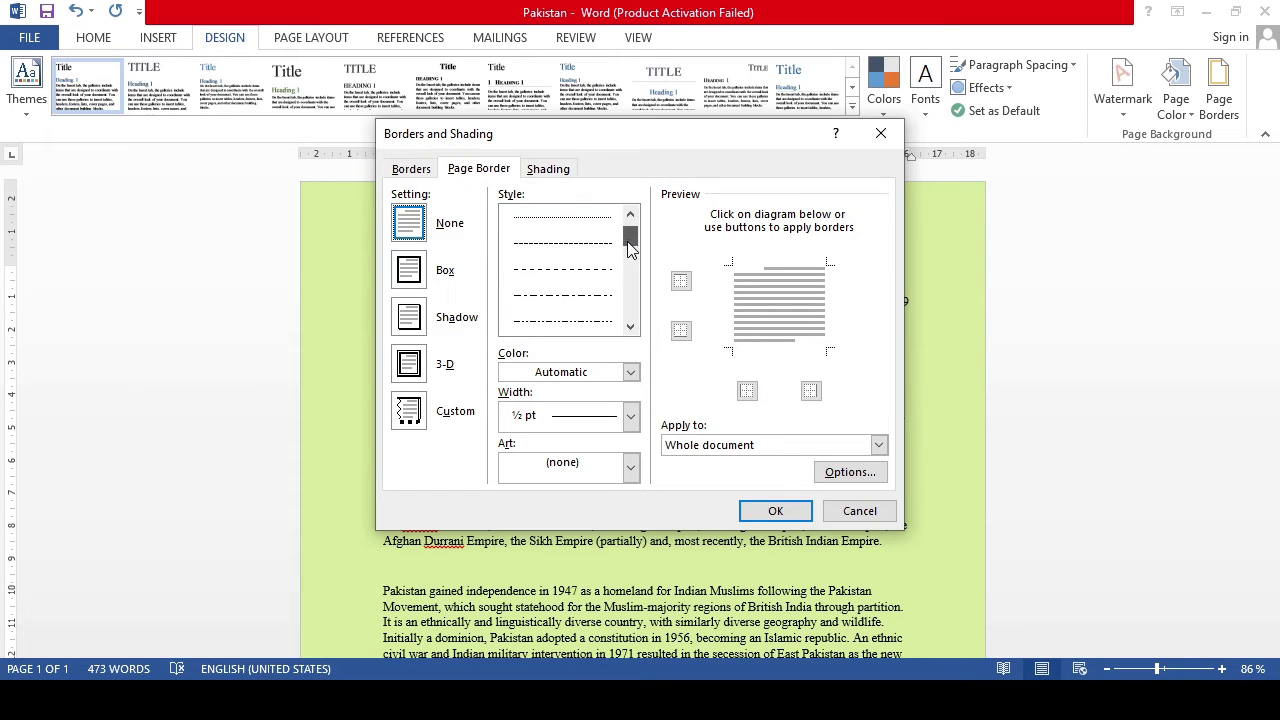
pyautogui.scroll(1, 632, 305)
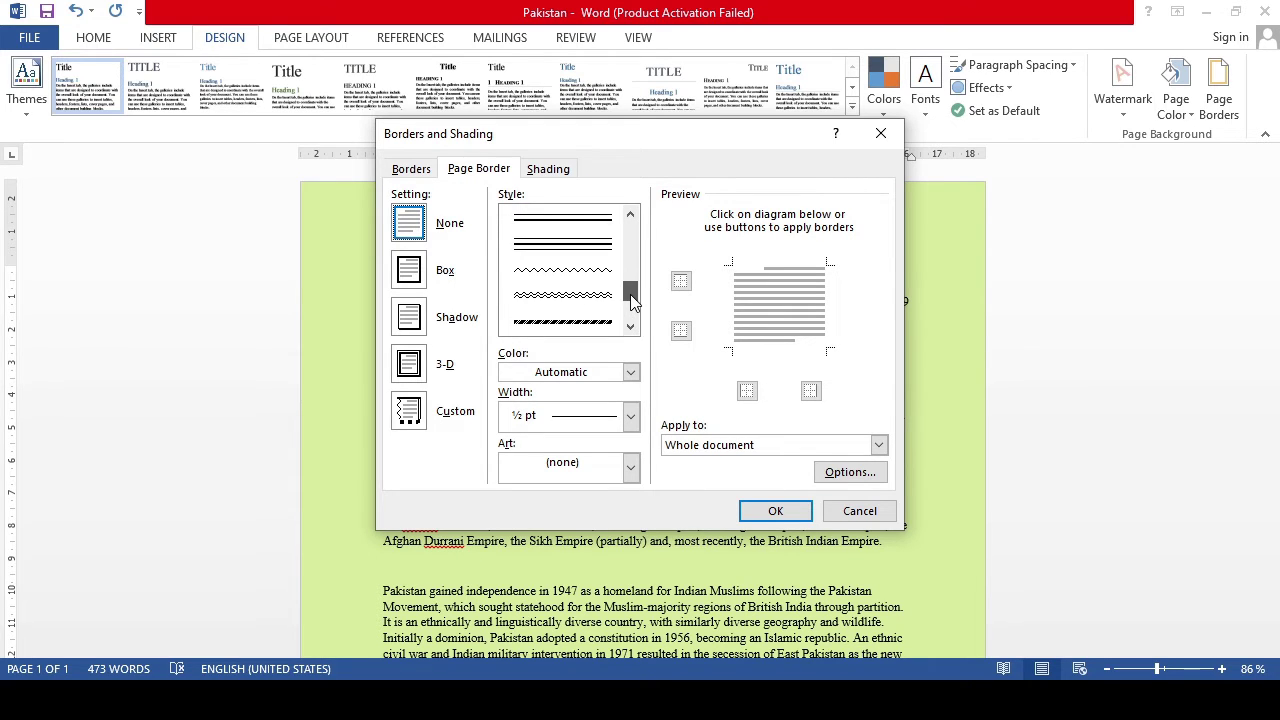
pyautogui.moveTo(632, 304); pyautogui.dragTo(632, 288)
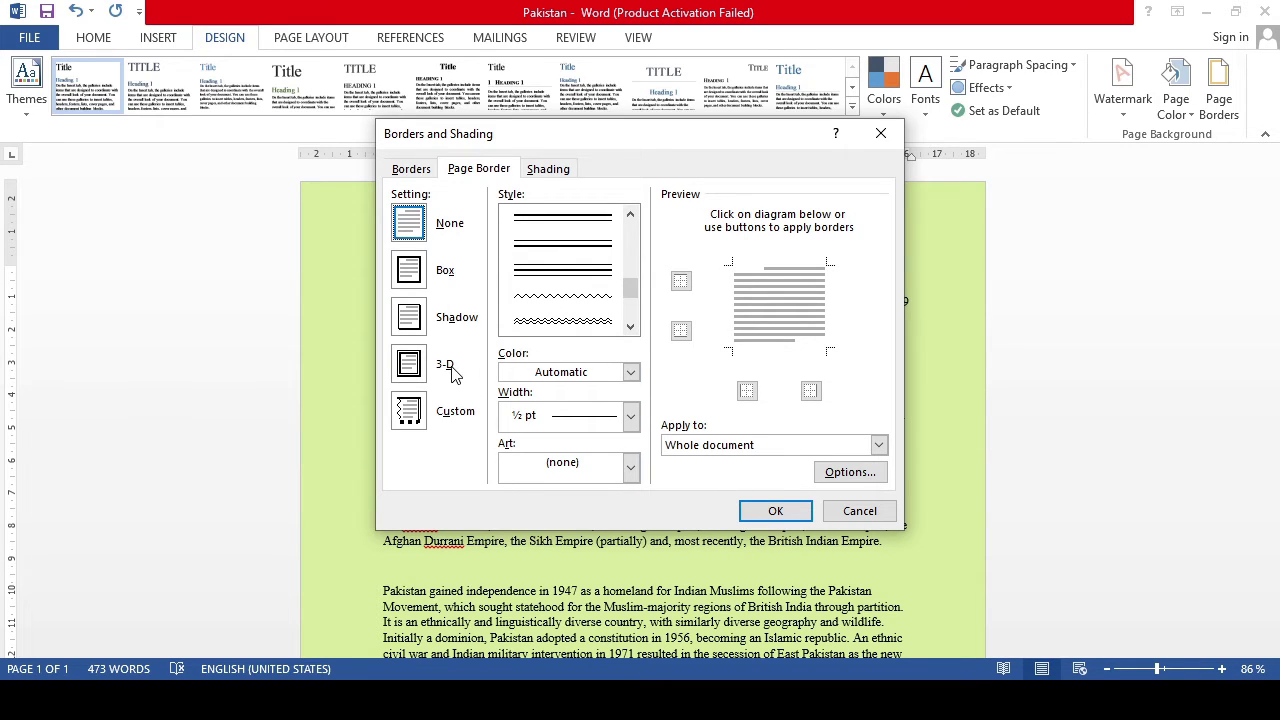
pyautogui.click(428, 366)
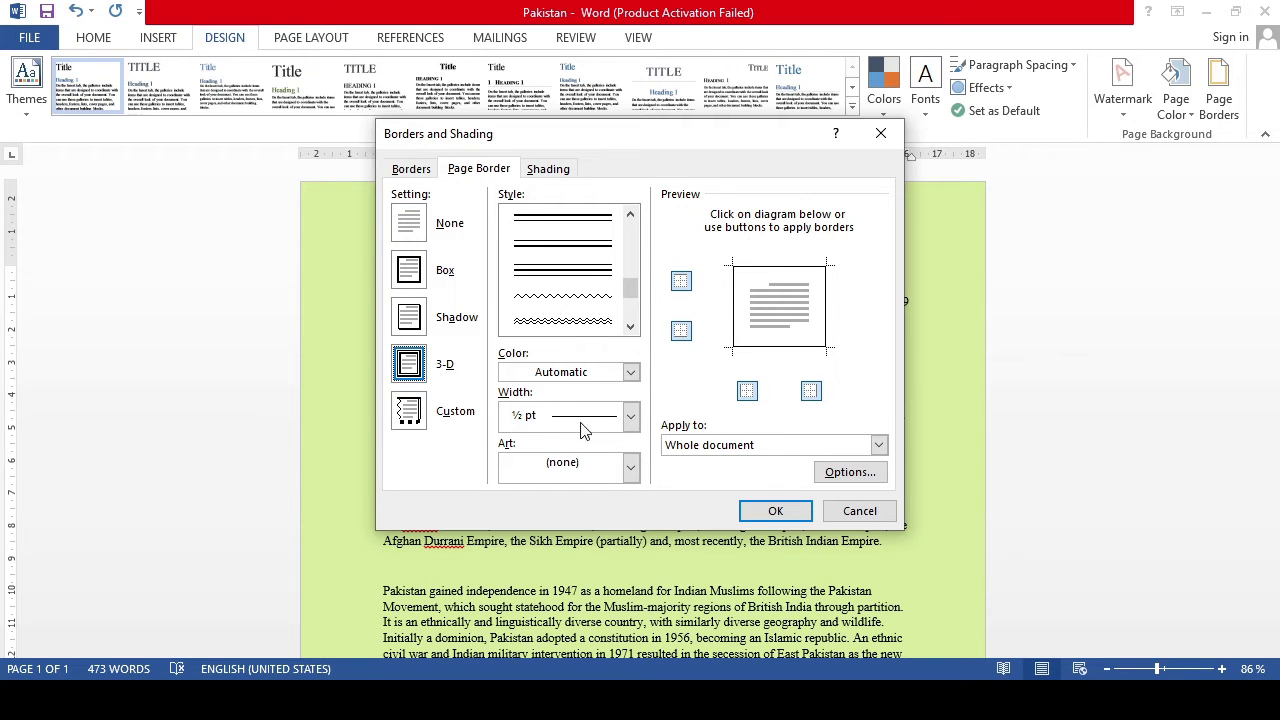
pyautogui.moveTo(630, 290); pyautogui.dragTo(632, 312)
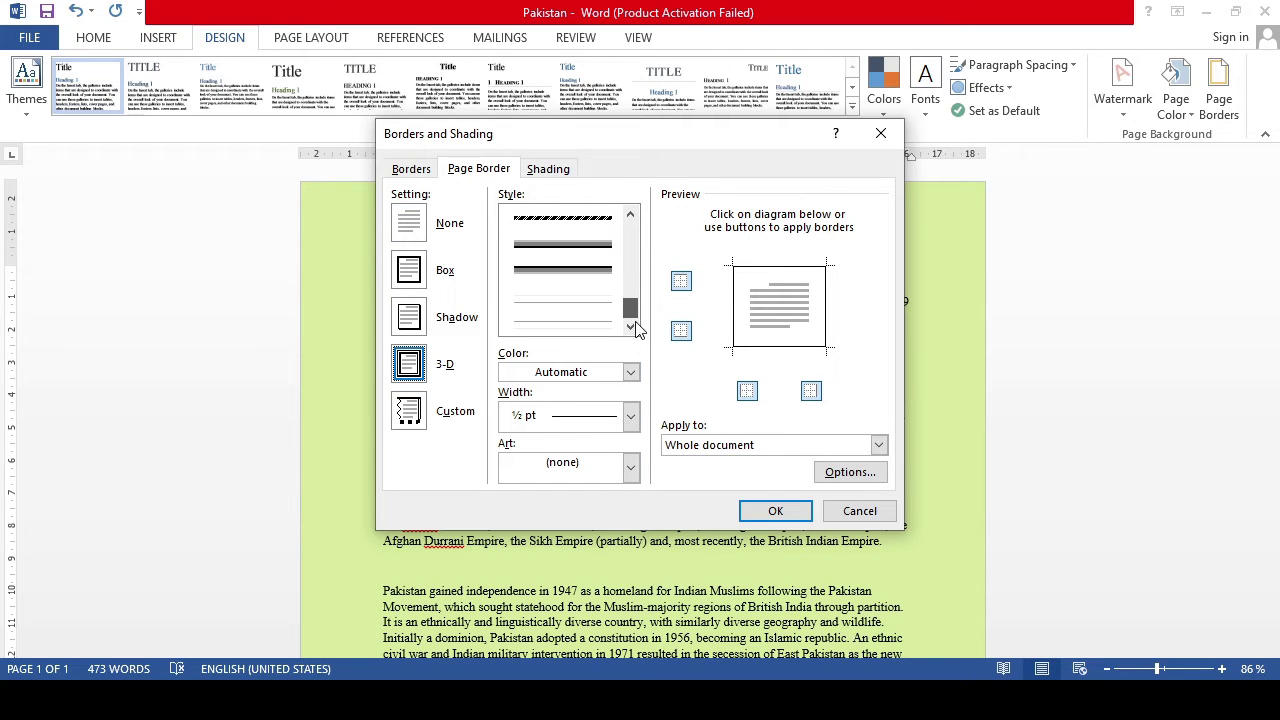
pyautogui.click(408, 316)
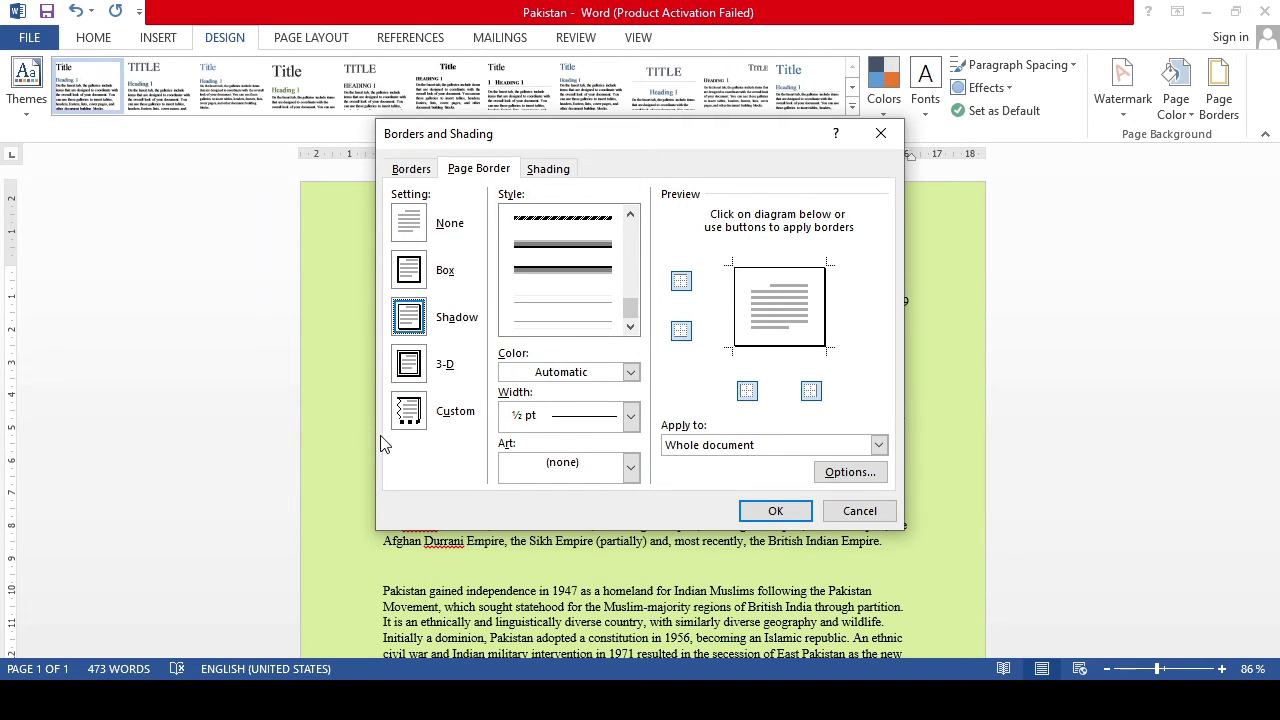
pyautogui.click(417, 284)
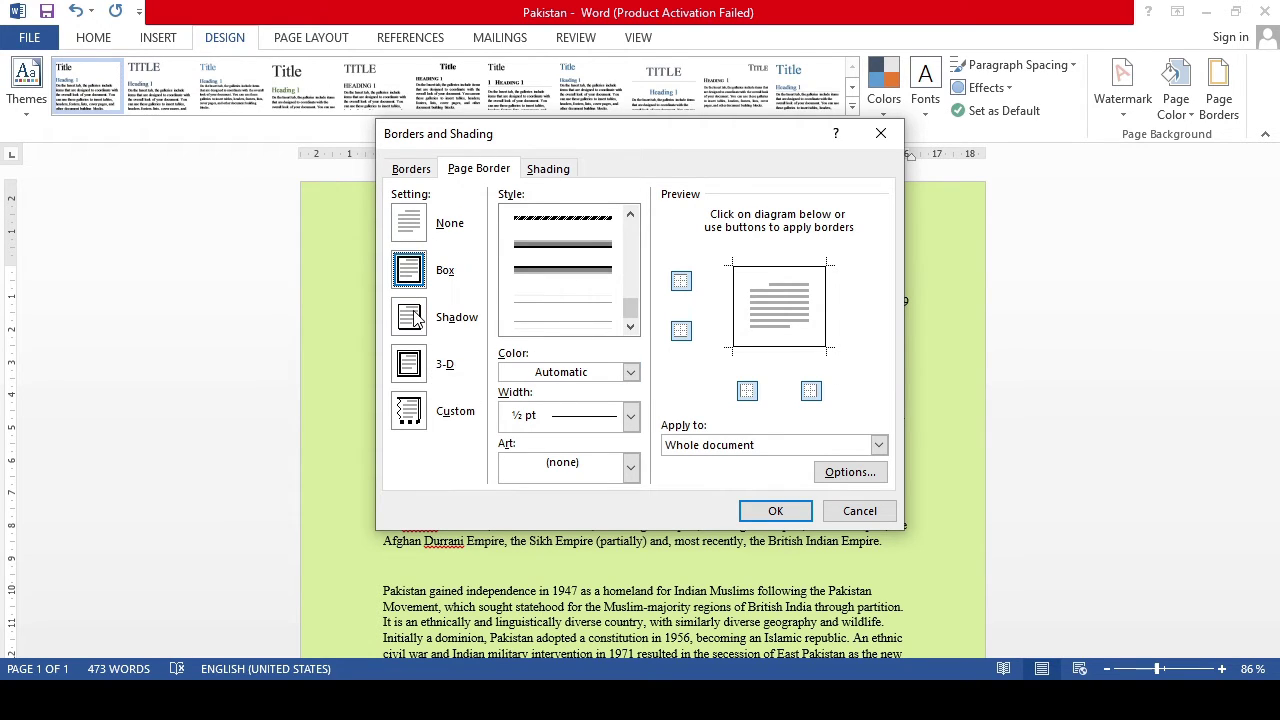
# Step: Pick a thick 3 pt double-line border style and remove the right edge in Preview
pyautogui.moveTo(633, 311); pyautogui.dragTo(631, 272)
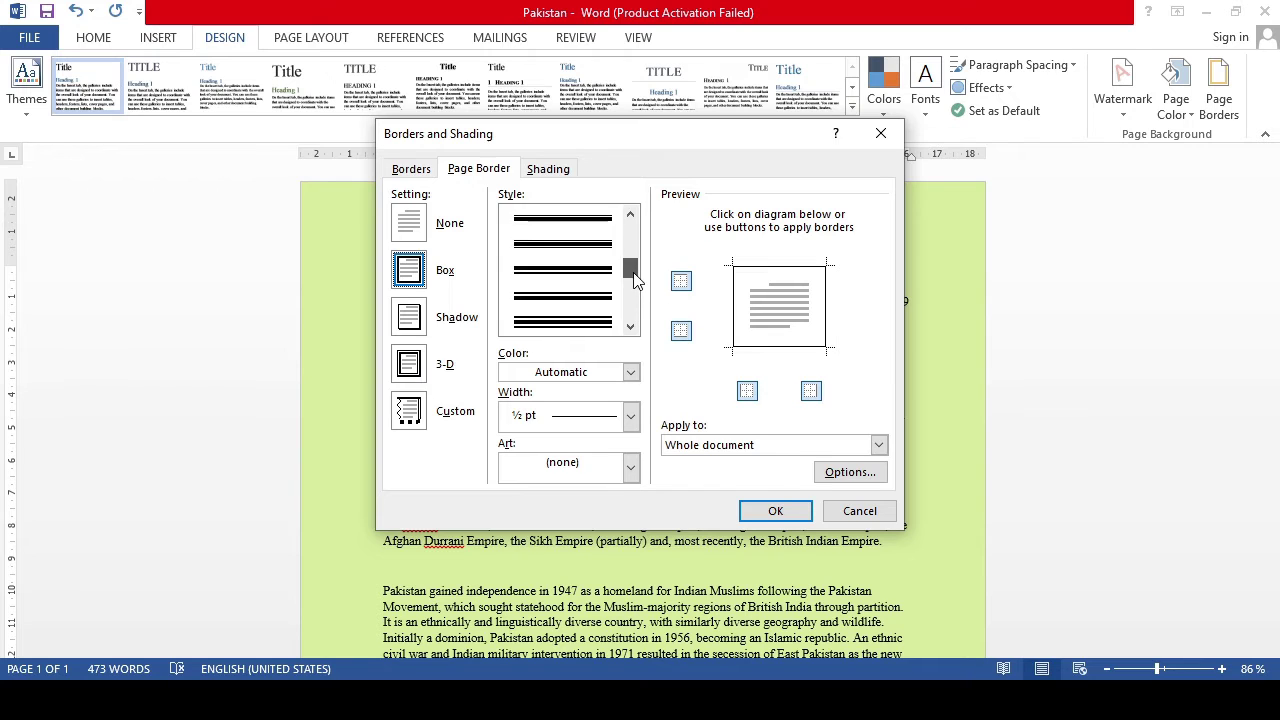
pyautogui.click(565, 277)
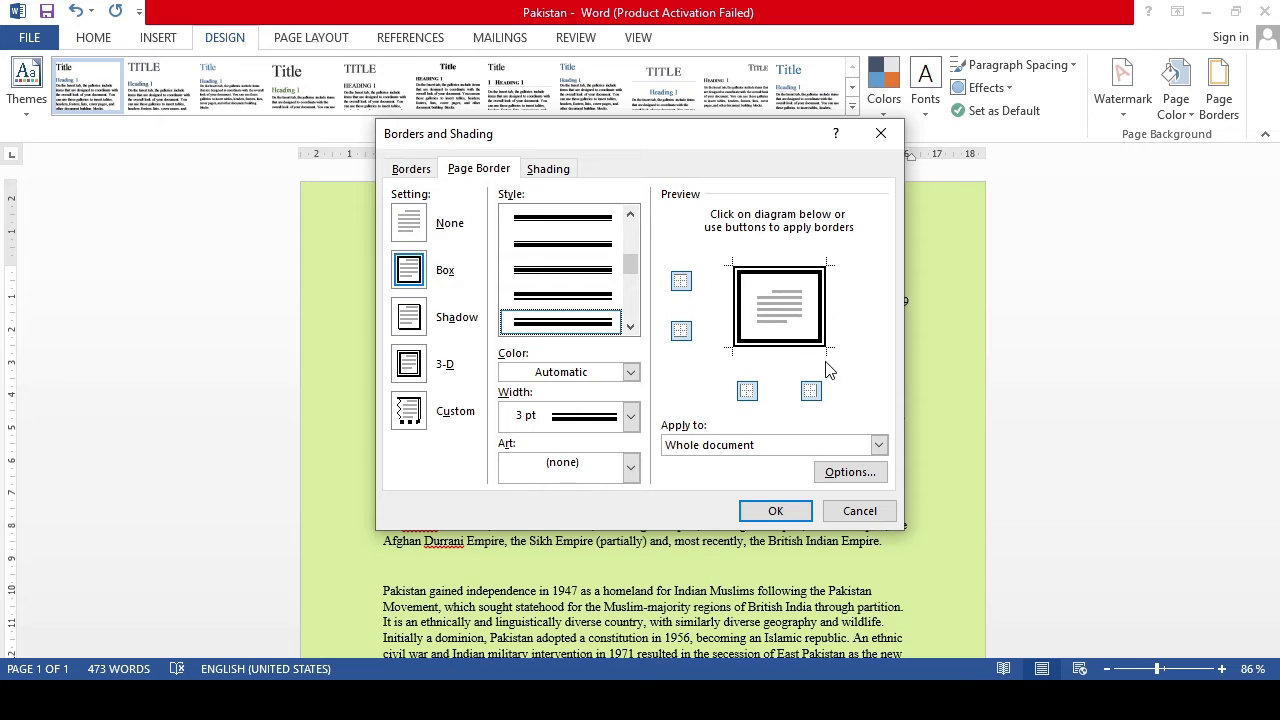
pyautogui.click(811, 391)
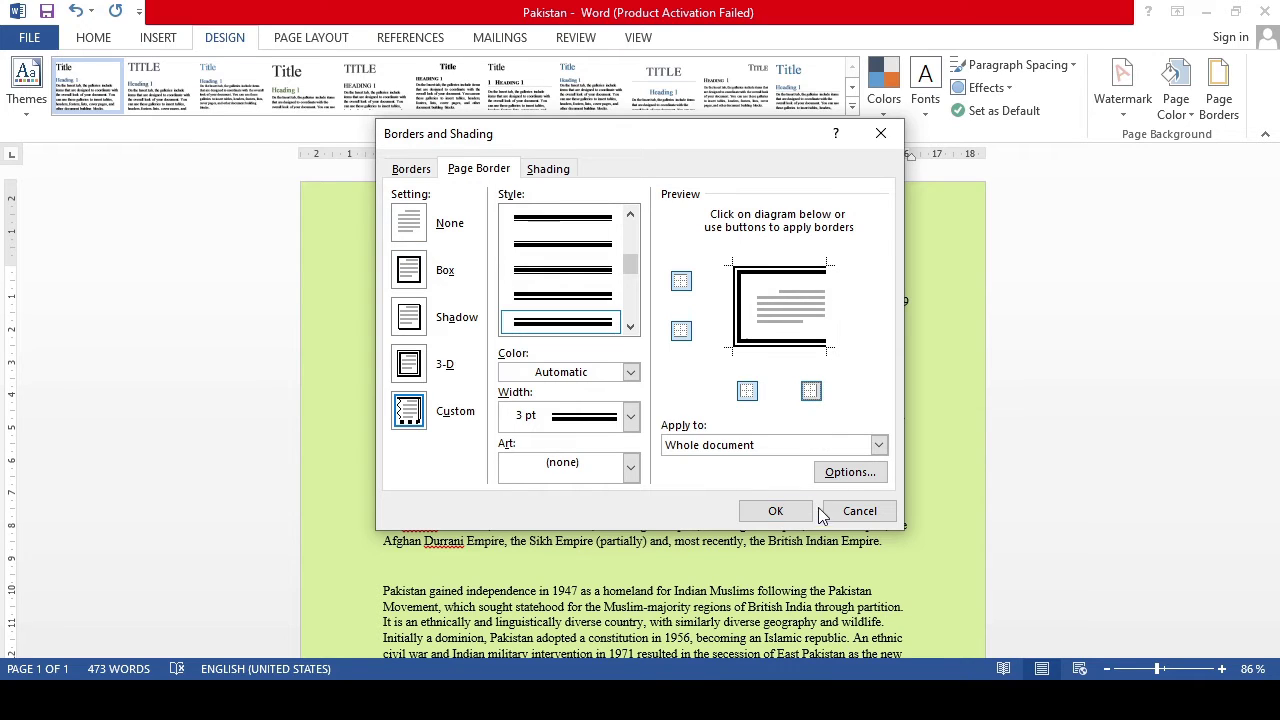
# Step: Toggle the left, top, bottom and side lines of the page border in the preview
pyautogui.click(750, 393)
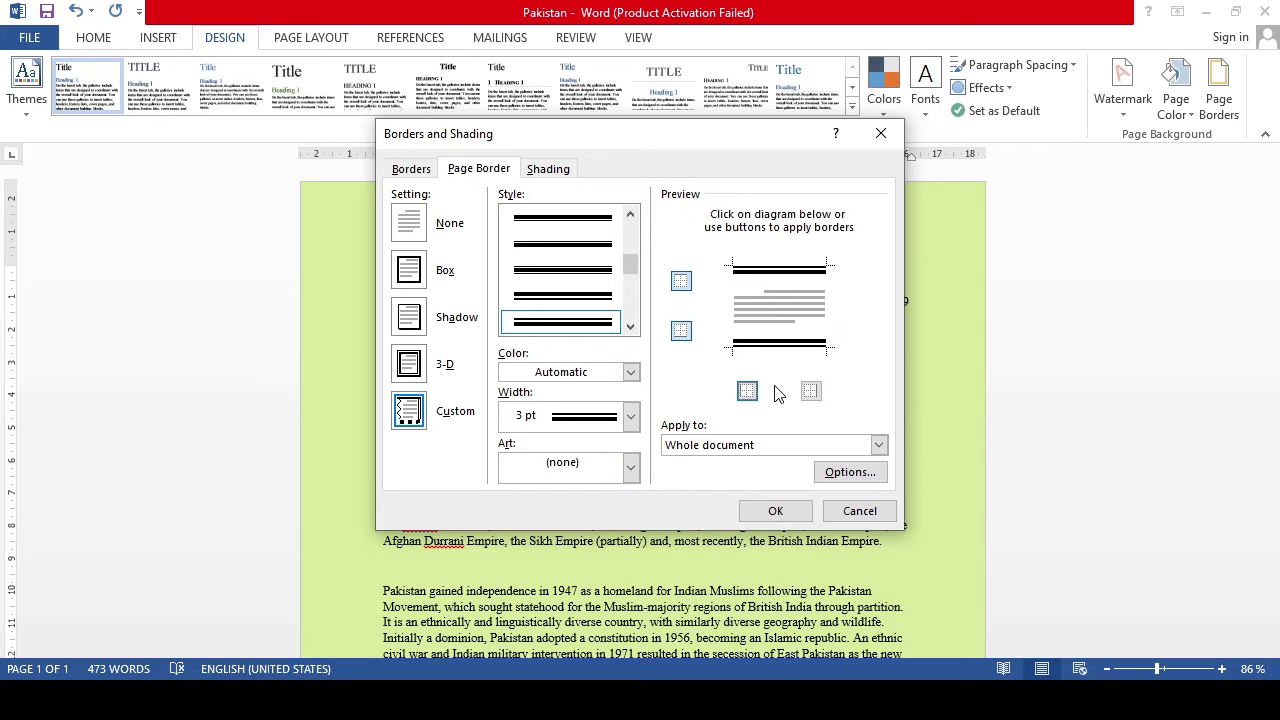
pyautogui.click(681, 285)
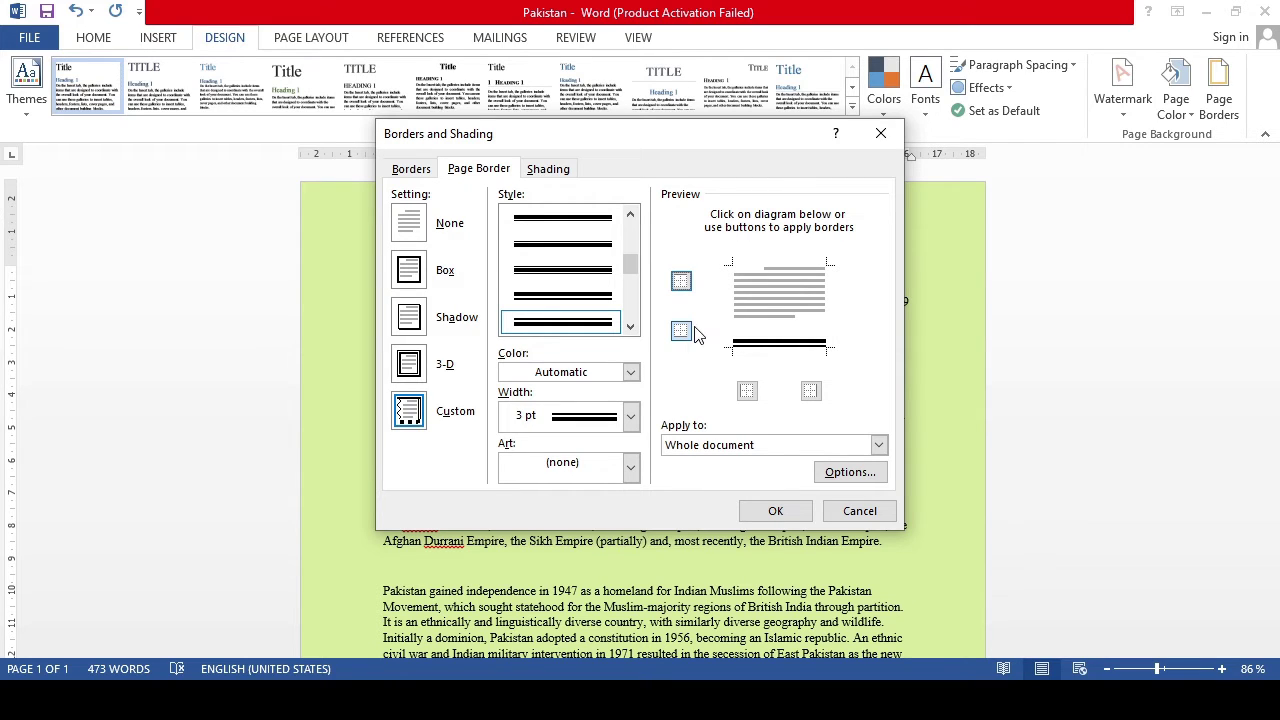
pyautogui.click(681, 281)
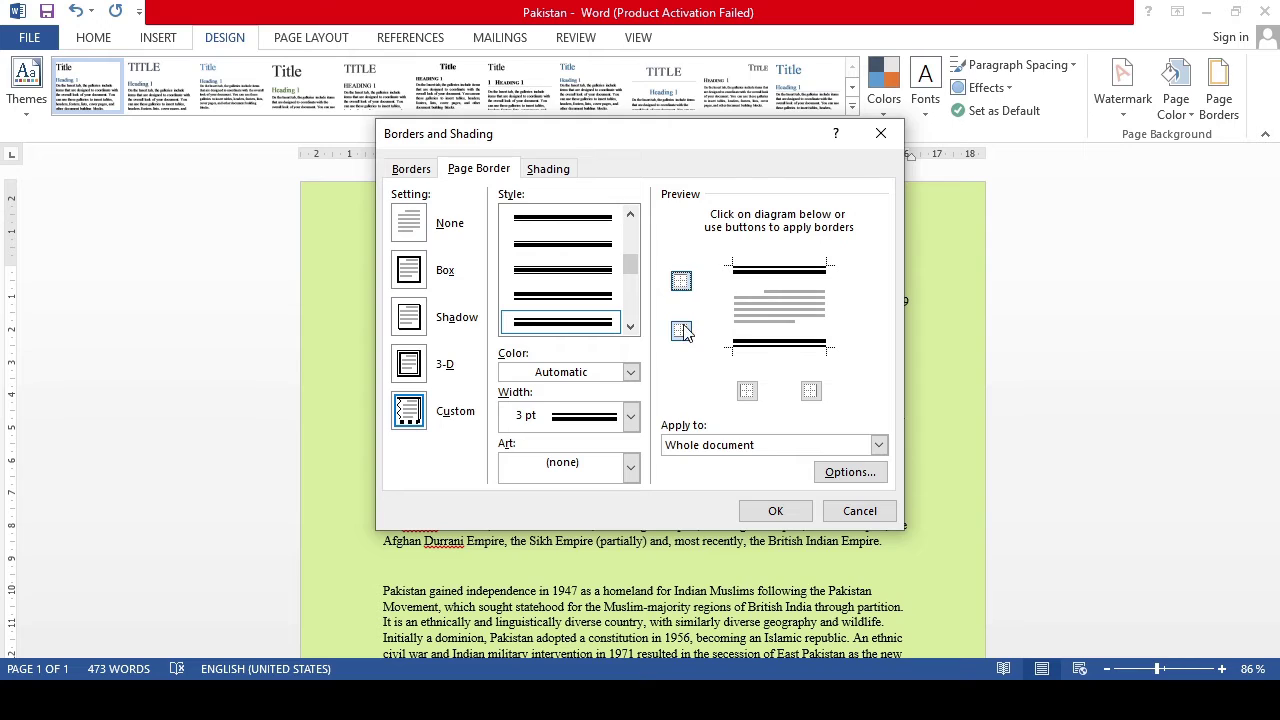
pyautogui.click(681, 330)
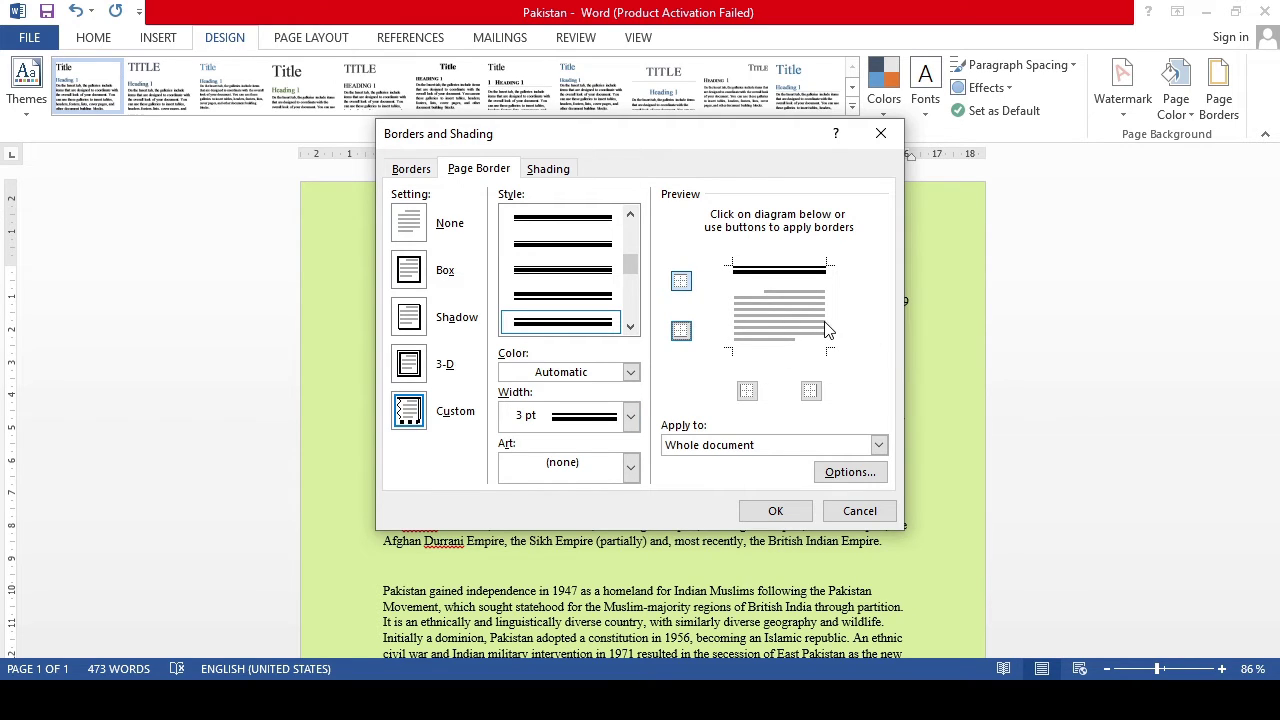
pyautogui.click(683, 332)
pyautogui.click(812, 391)
pyautogui.click(747, 391)
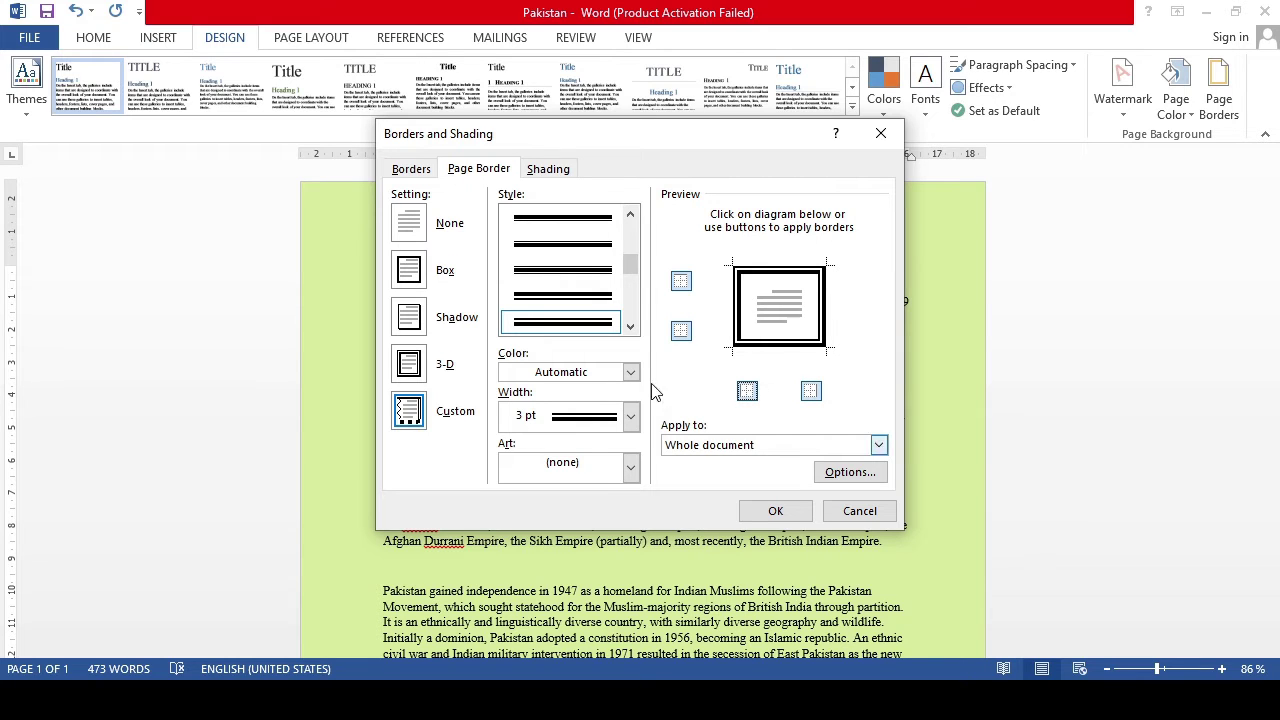
# Step: Clear the border, switch to a full box, then drop sides and bottom, keeping only the top
pyautogui.click(415, 225)
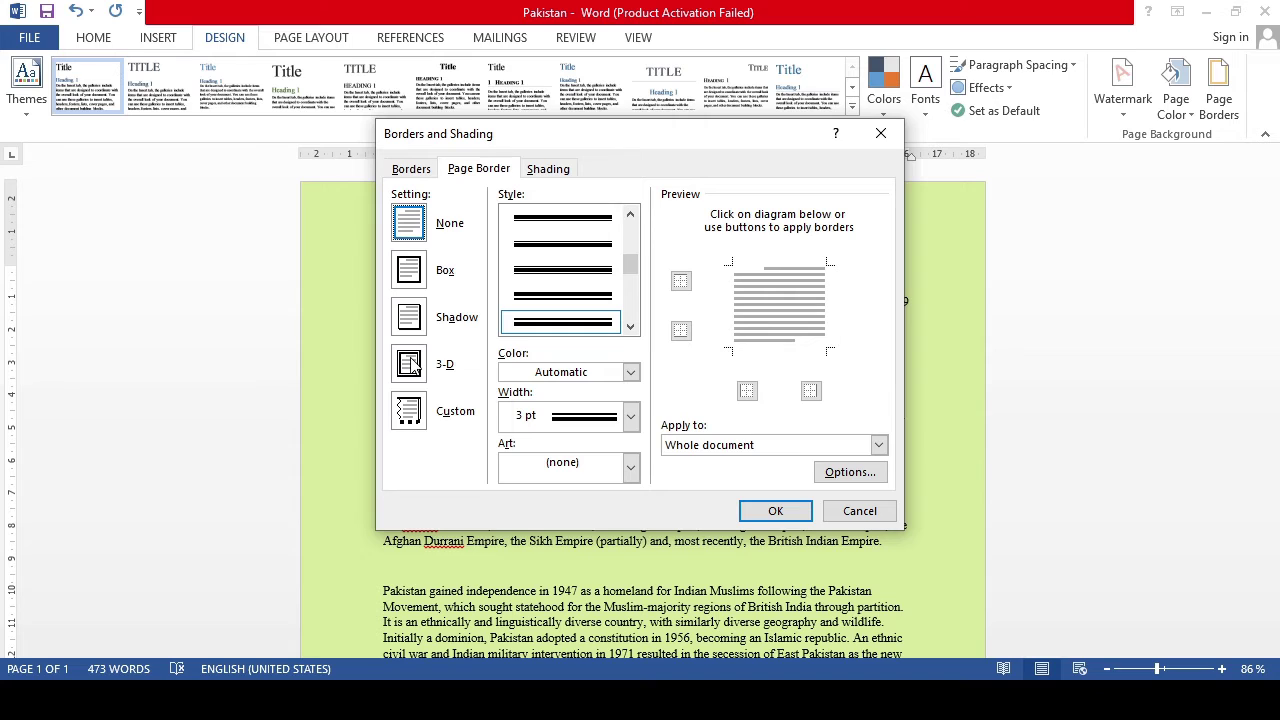
pyautogui.click(412, 269)
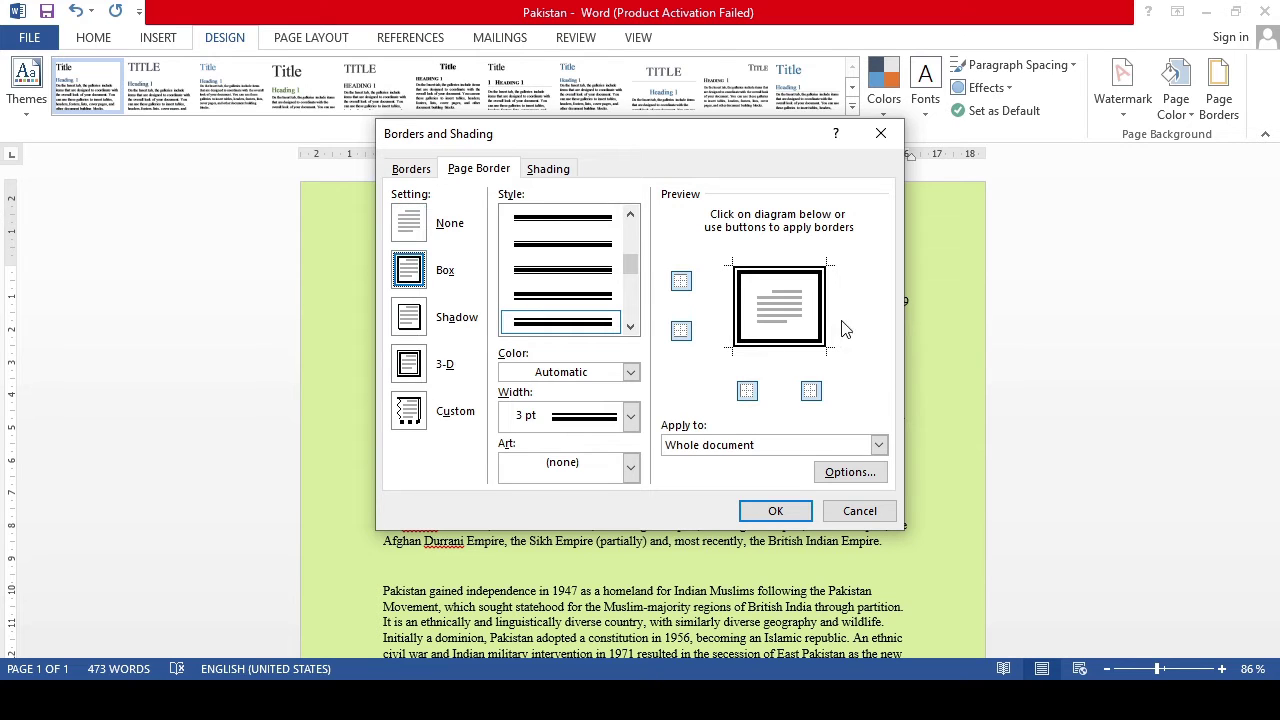
pyautogui.click(811, 392)
pyautogui.click(745, 391)
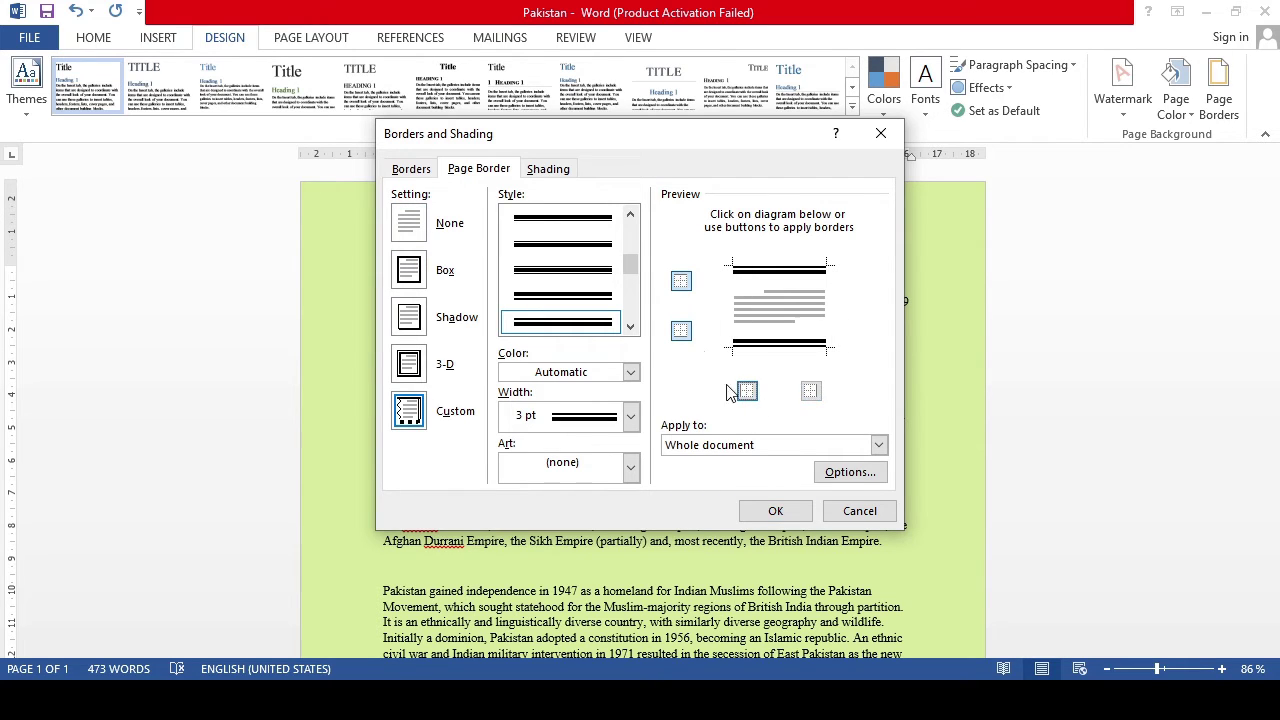
pyautogui.click(681, 331)
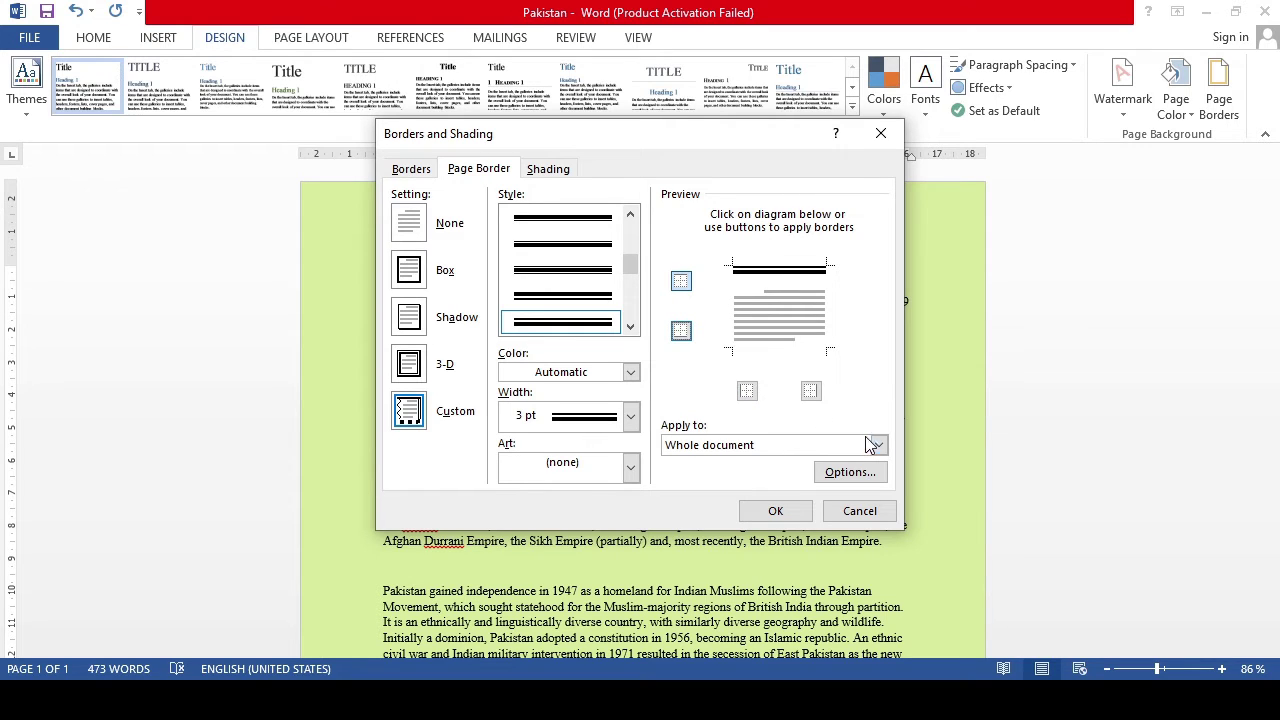
pyautogui.click(776, 511)
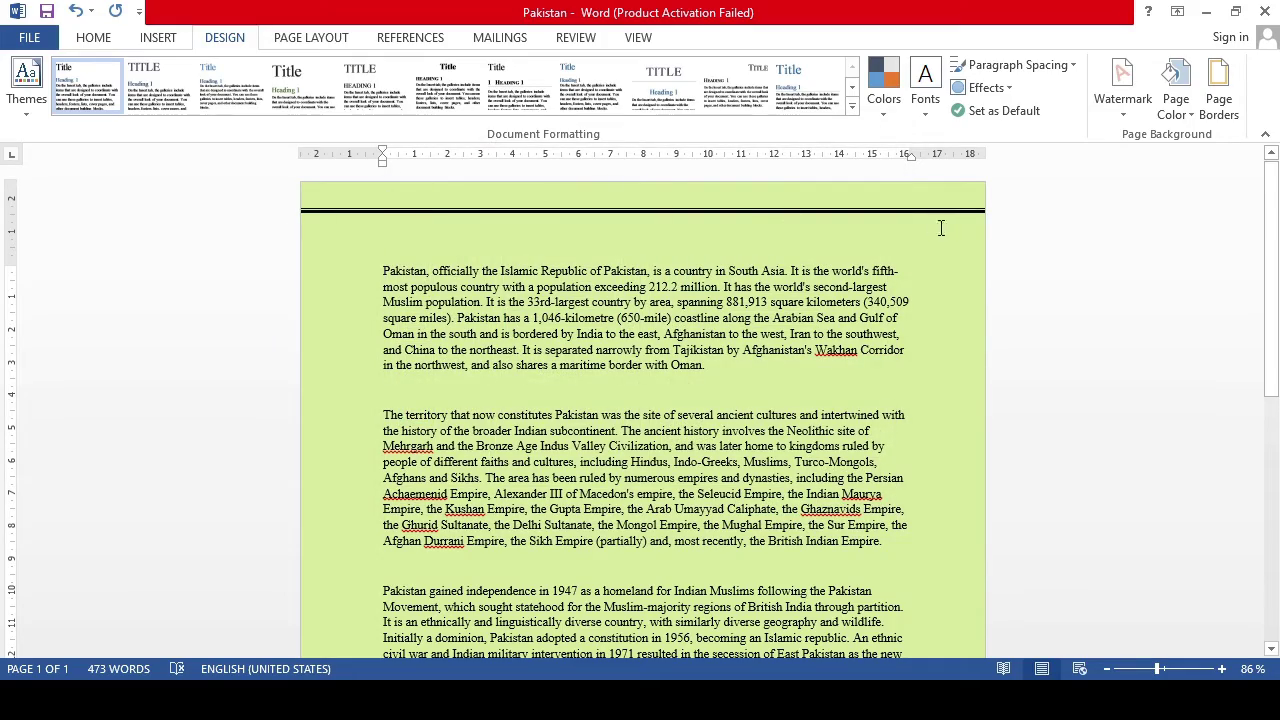
# Step: Add bottom, right and left lines to the top-only border, making a full 3 pt double-line box
pyautogui.moveTo(1272, 225); pyautogui.dragTo(1272, 201)
pyautogui.click(1226, 124)
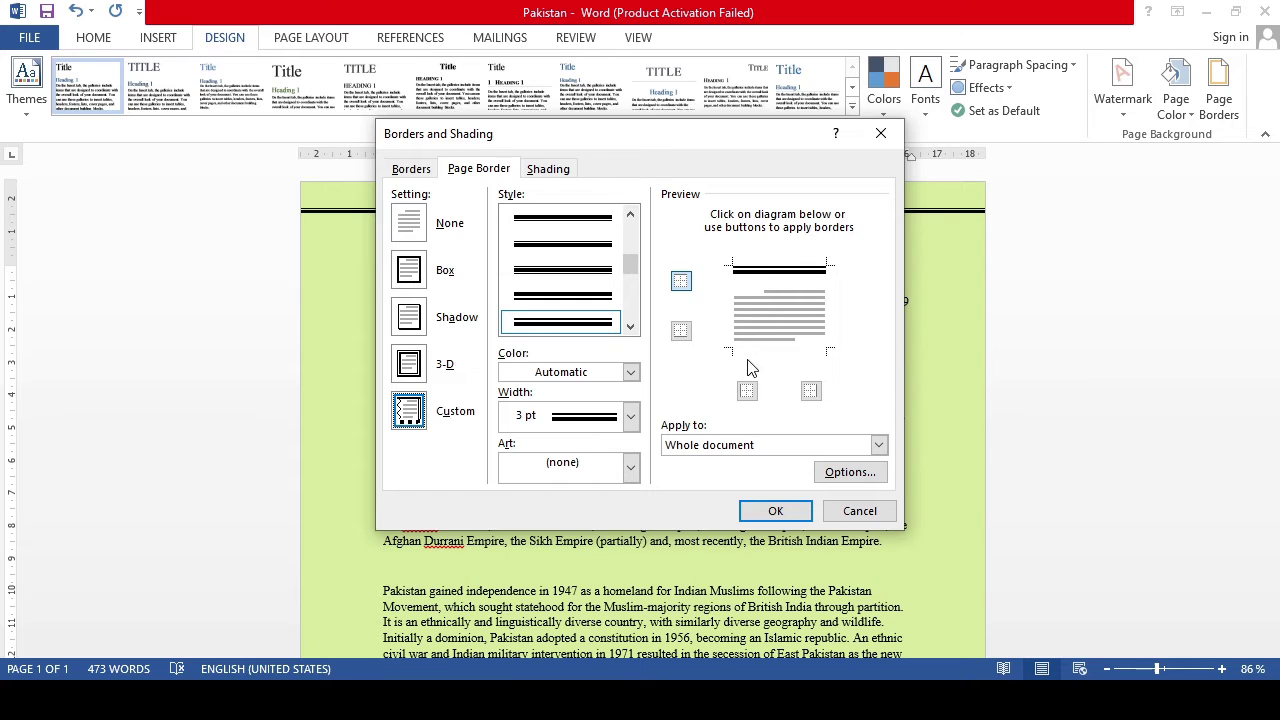
pyautogui.click(681, 330)
pyautogui.click(811, 391)
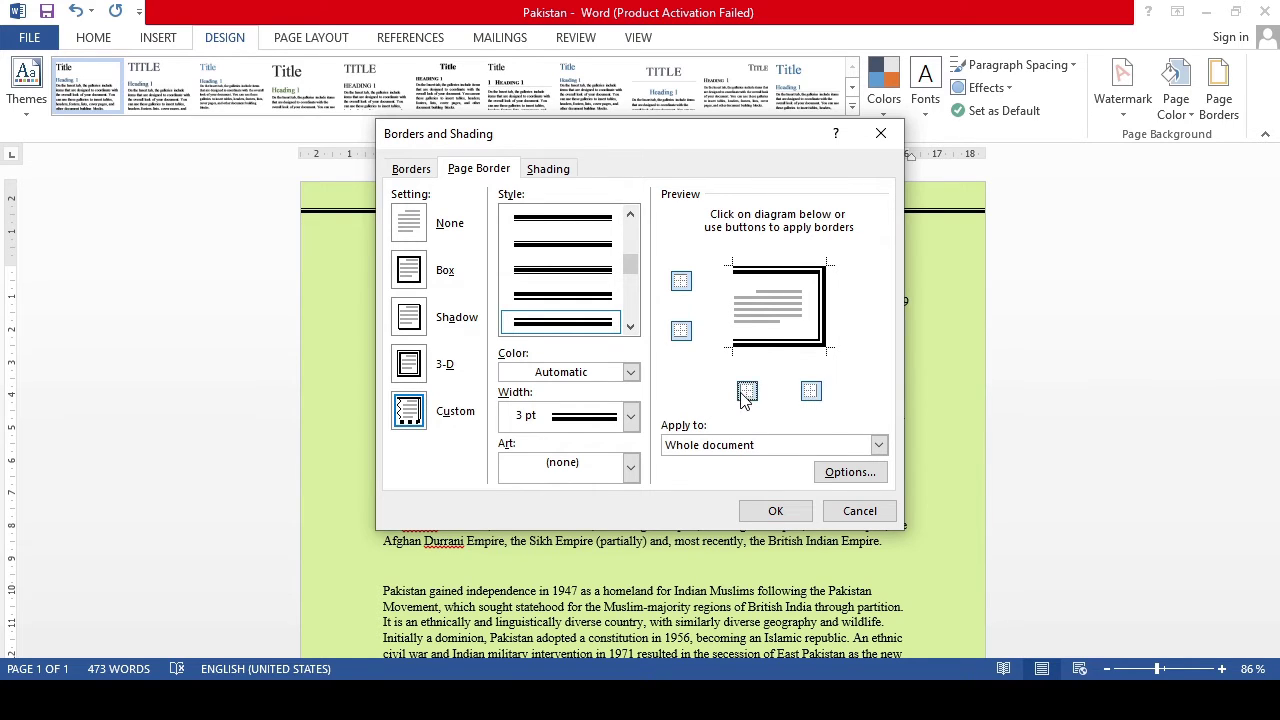
pyautogui.click(747, 391)
pyautogui.click(776, 511)
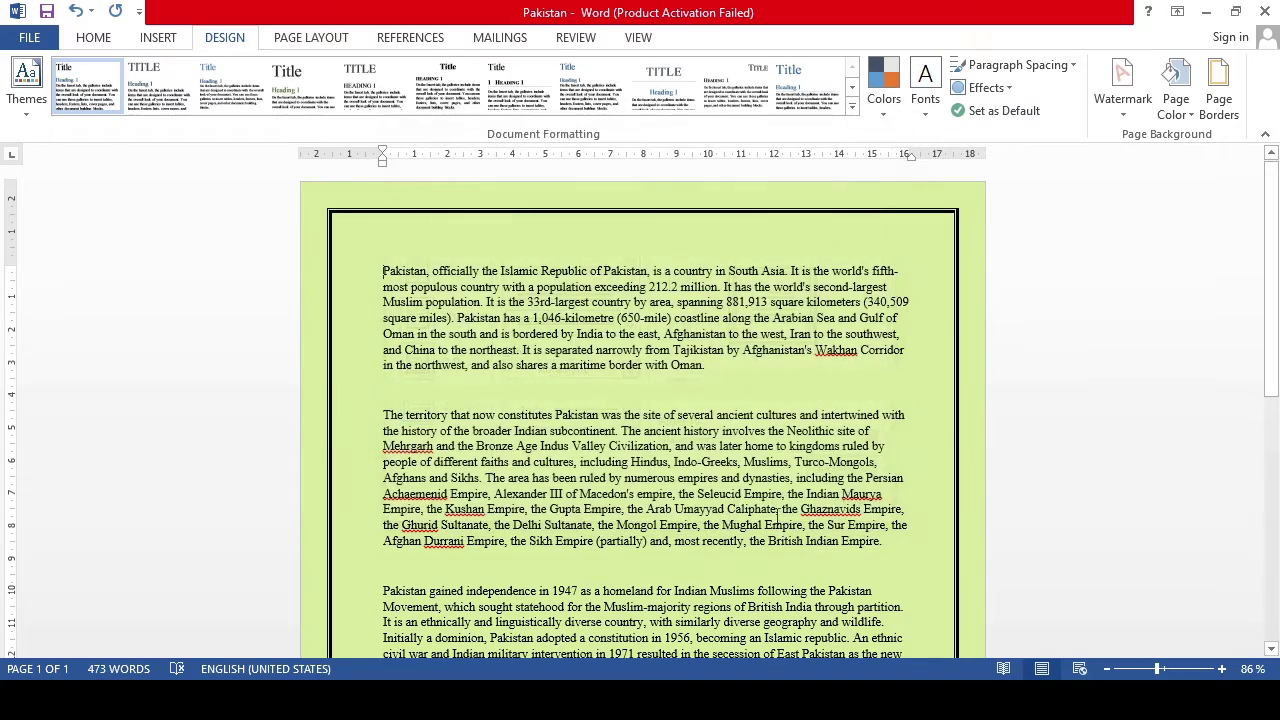
pyautogui.moveTo(1277, 243)
pyautogui.mouseDown()
pyautogui.moveTo(1277, 494)
pyautogui.moveTo(1277, 194)
pyautogui.mouseUp()
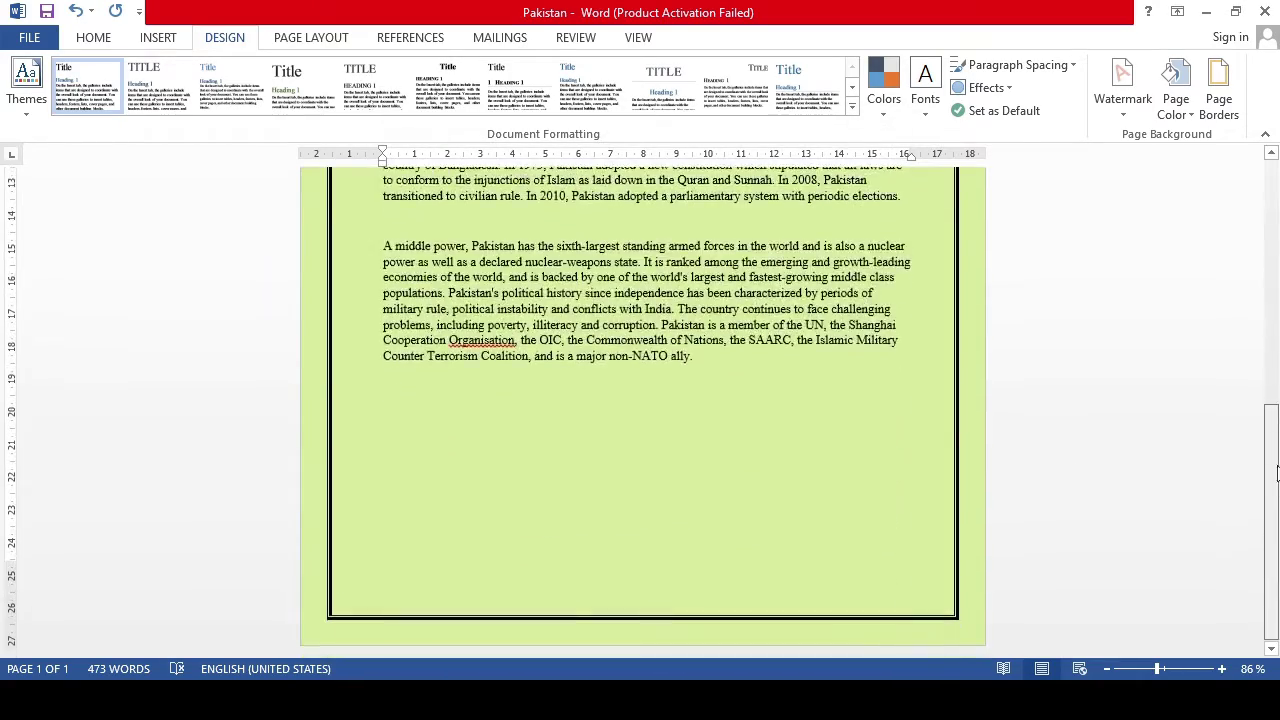
# Step: Set the page border width to 6 pt and switch it to the cupcake Art pattern
pyautogui.click(1218, 90)
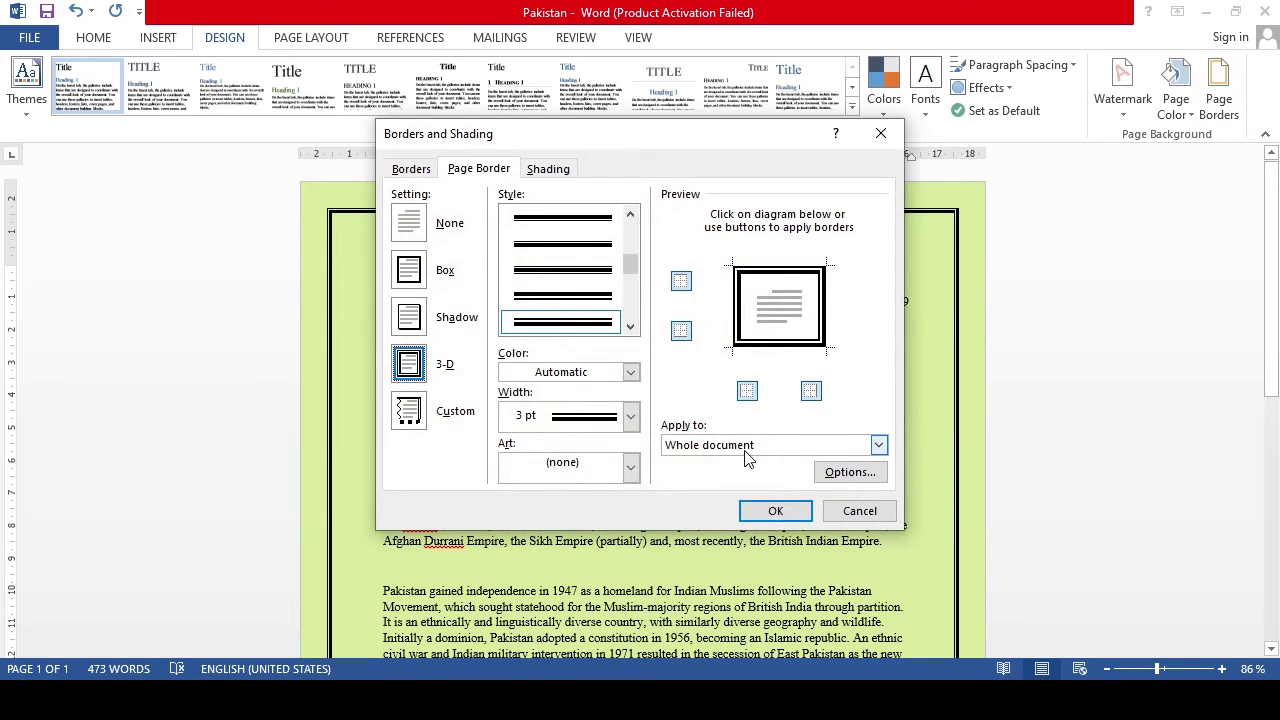
pyautogui.click(631, 420)
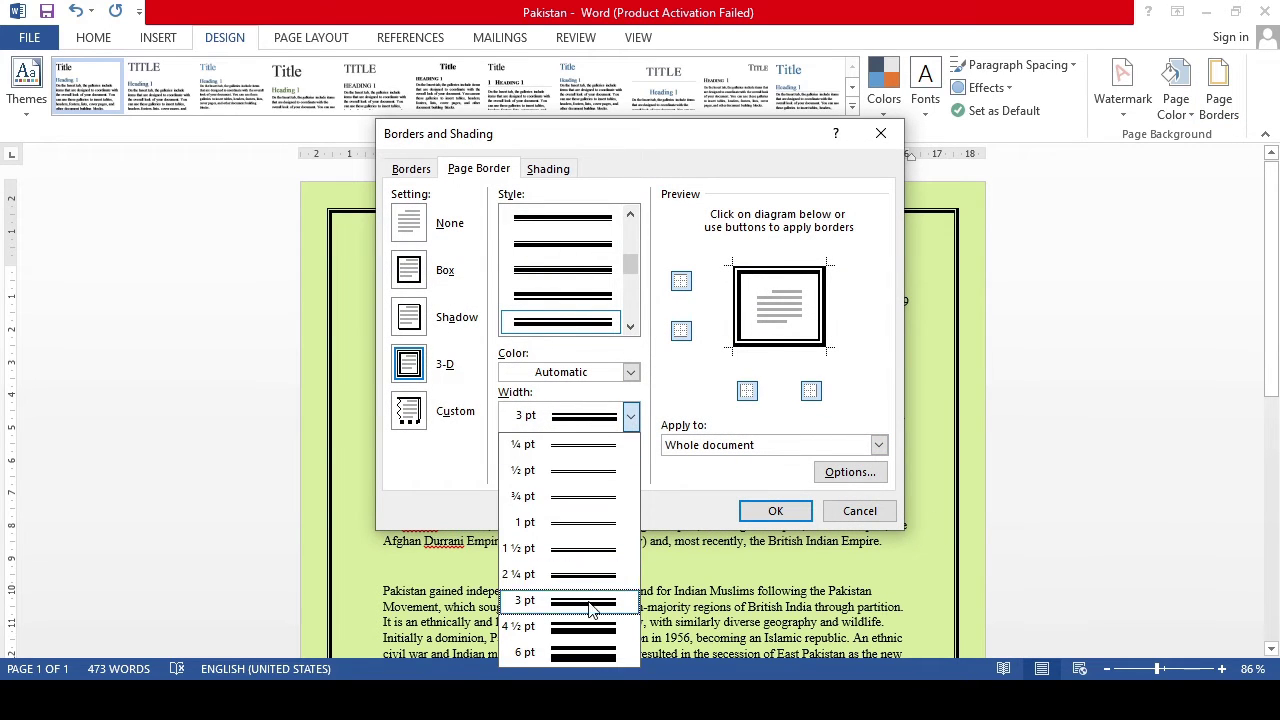
pyautogui.click(593, 655)
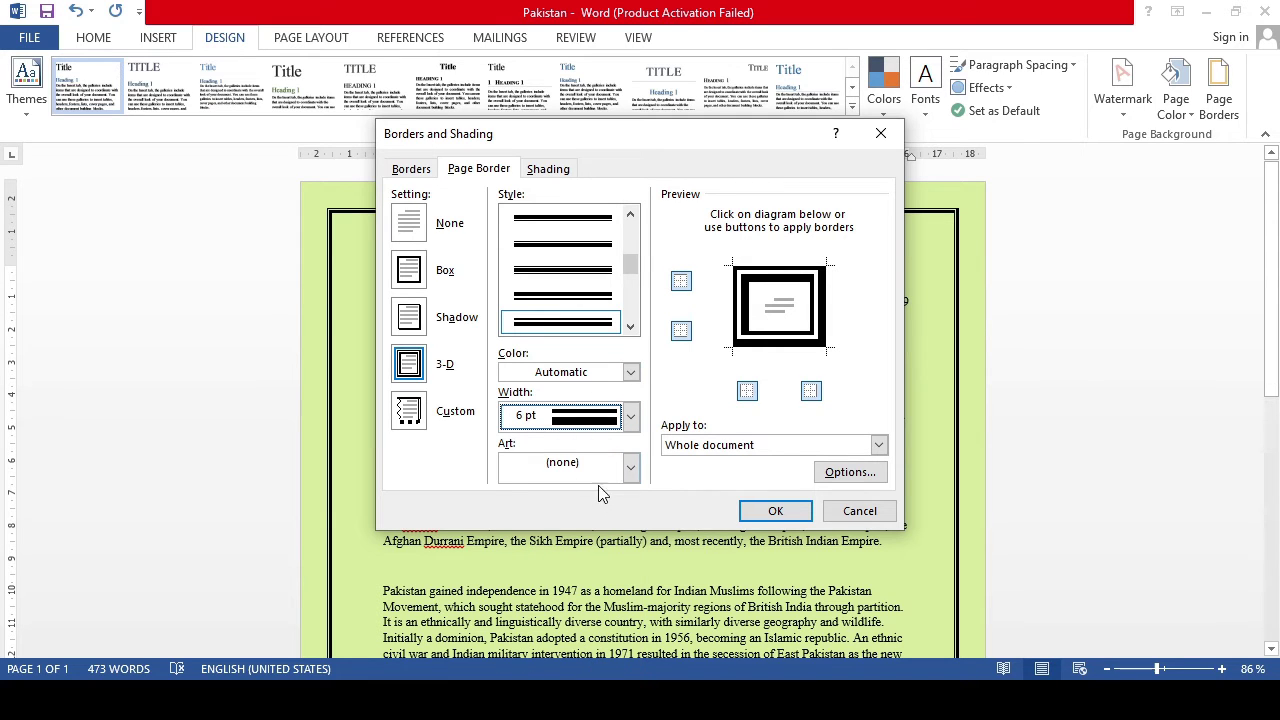
pyautogui.click(631, 470)
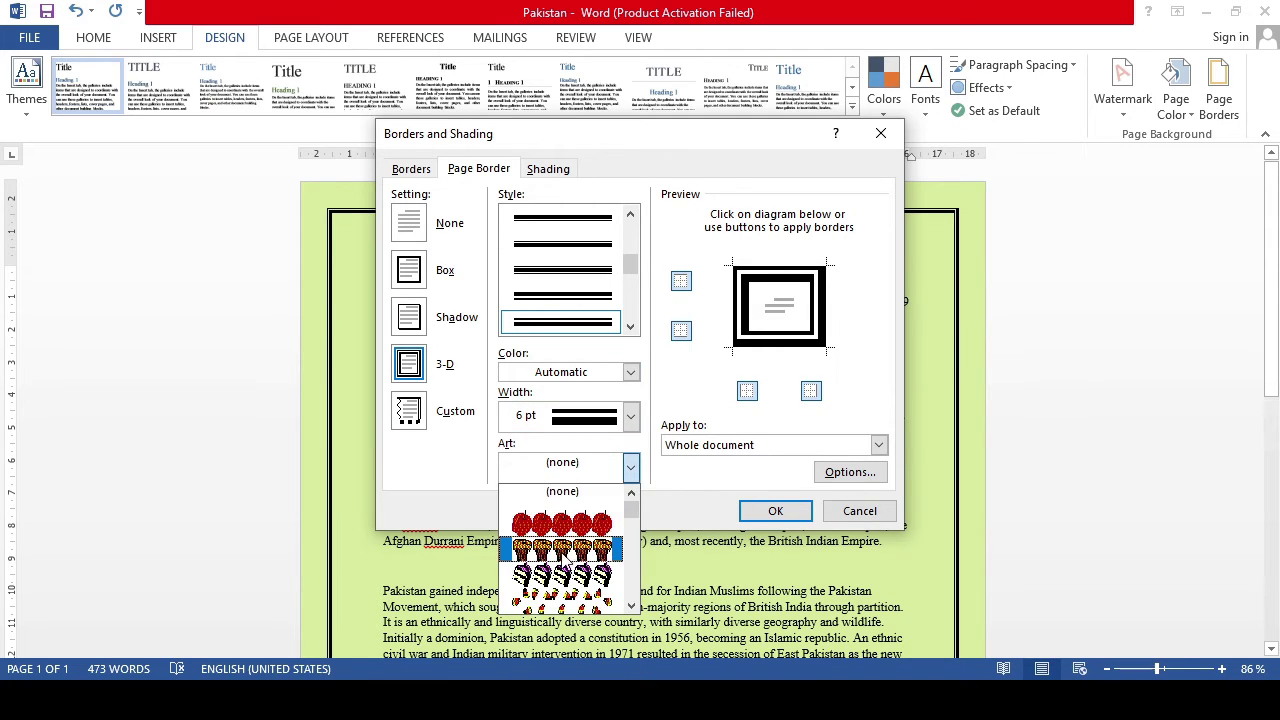
pyautogui.click(564, 550)
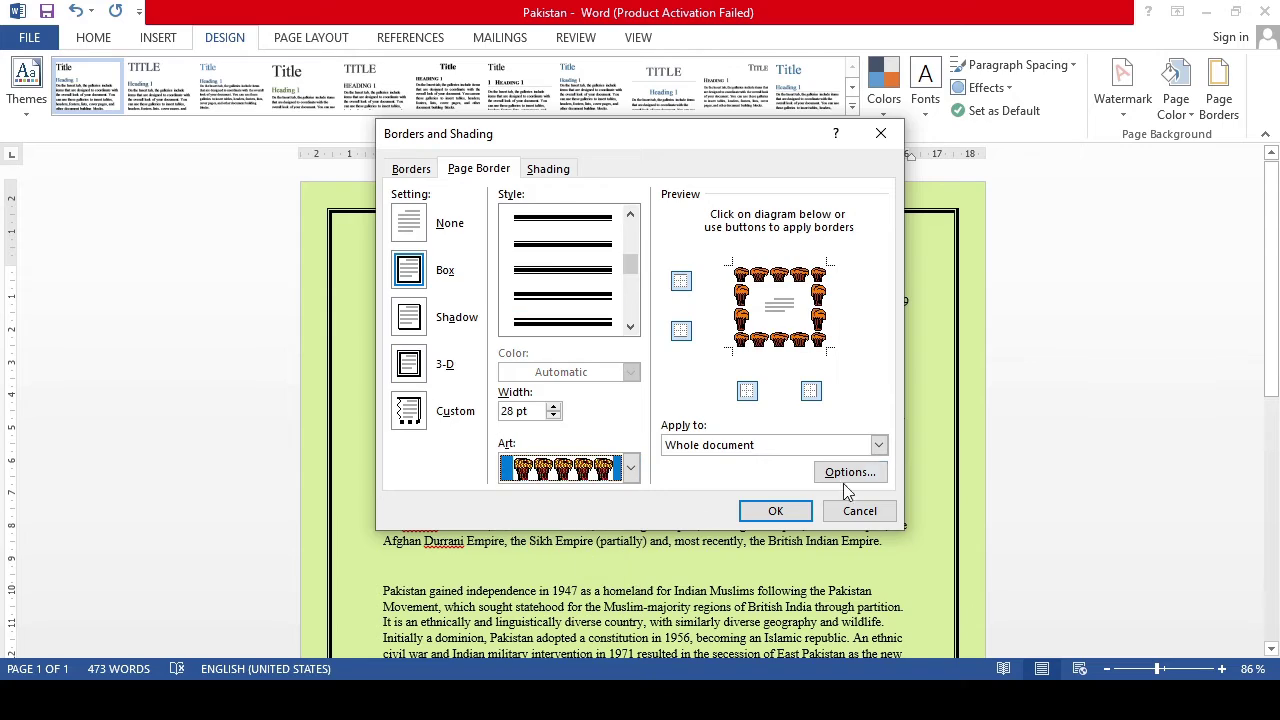
pyautogui.click(779, 511)
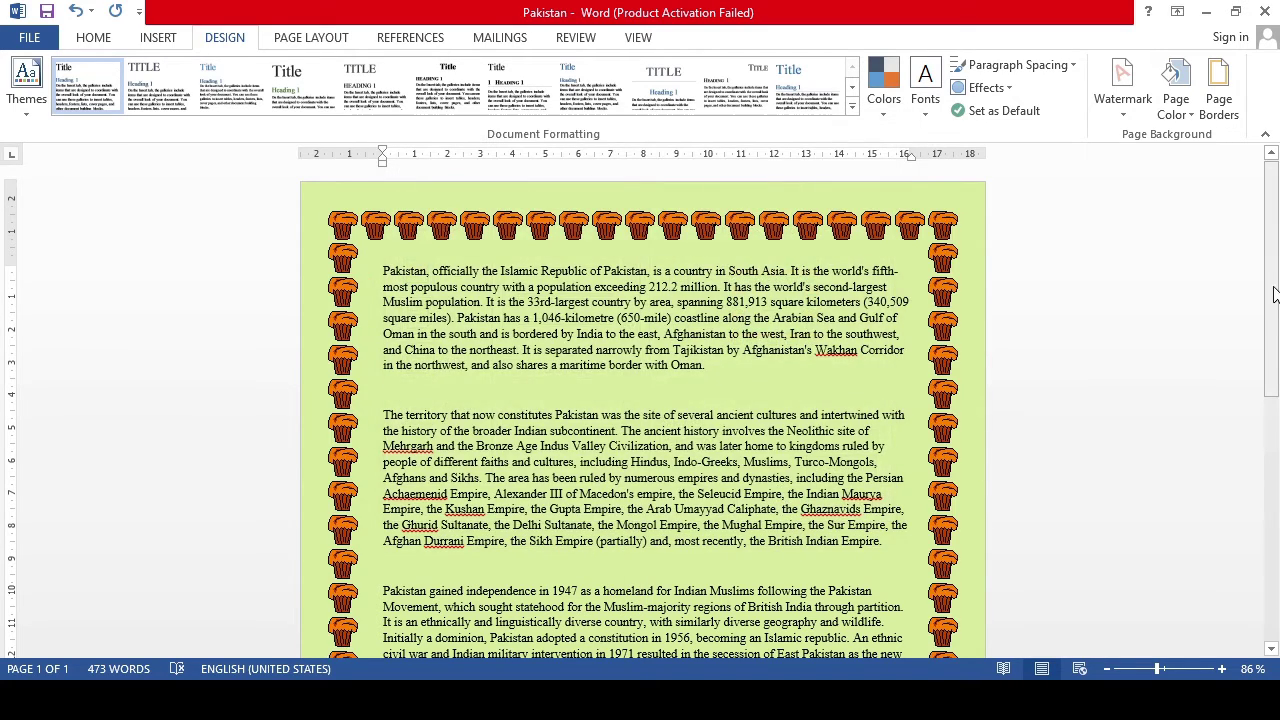
pyautogui.moveTo(1276, 322)
pyautogui.mouseDown()
pyautogui.moveTo(1276, 565)
pyautogui.moveTo(1276, 232)
pyautogui.mouseUp()
# Step: Reopen Borders and Shading and browse the Shading, Borders and Page Border tabs
pyautogui.click(1218, 92)
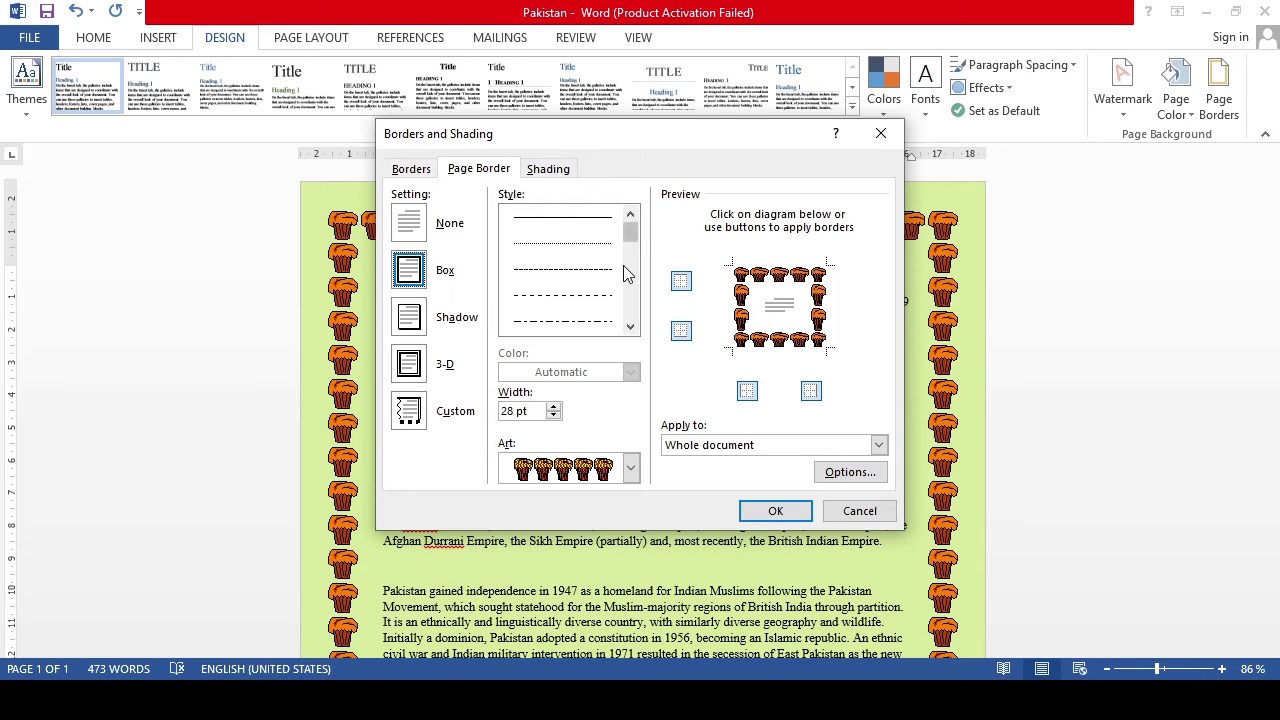
pyautogui.moveTo(634, 232); pyautogui.dragTo(645, 340)
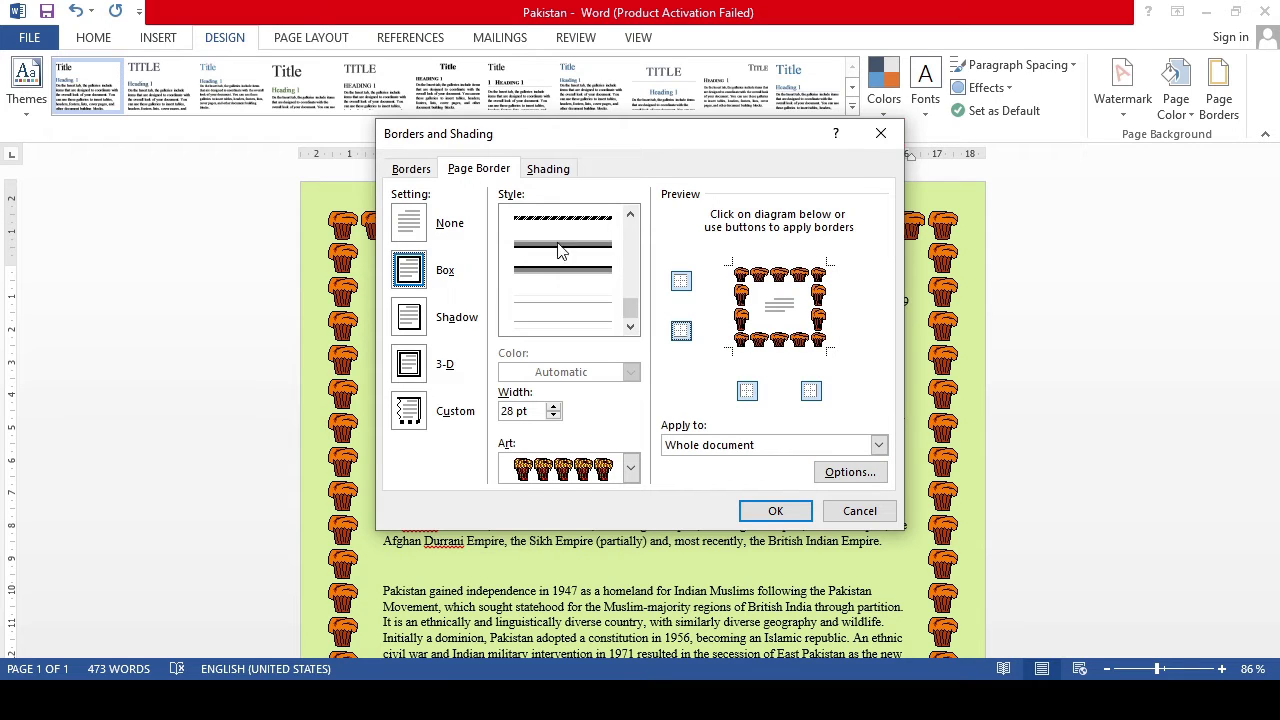
pyautogui.click(553, 172)
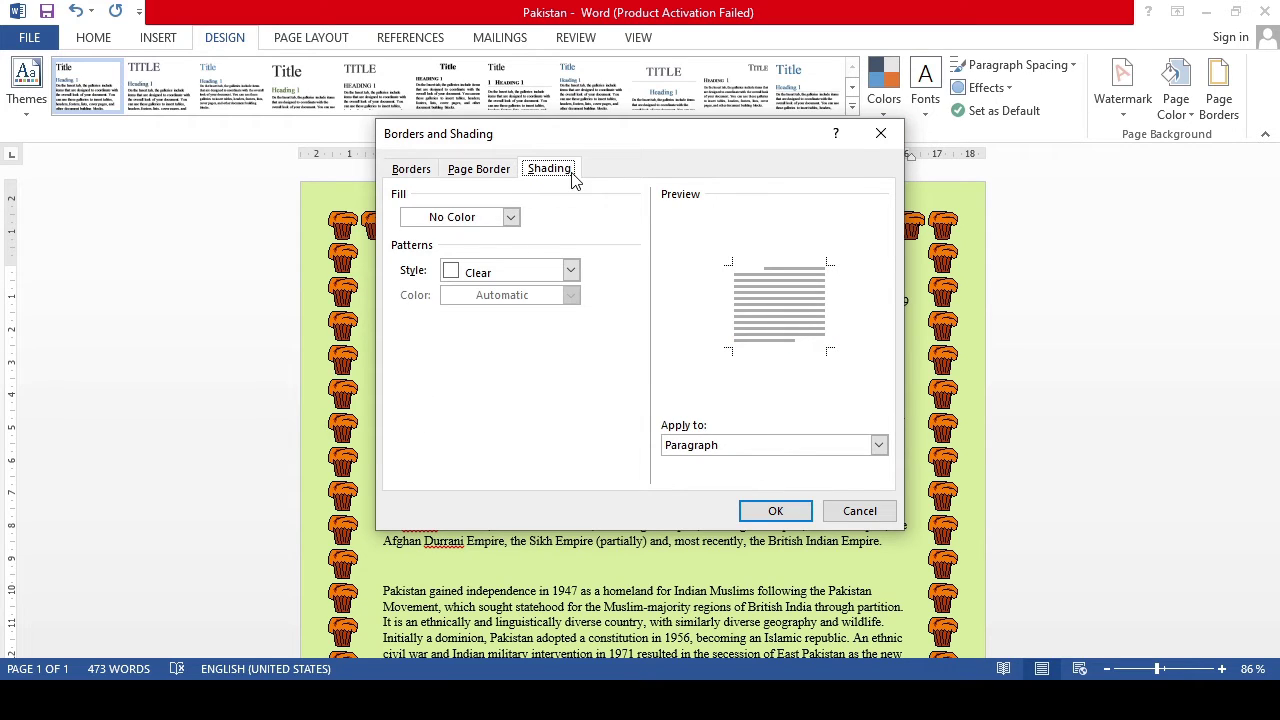
pyautogui.click(400, 168)
pyautogui.click(479, 170)
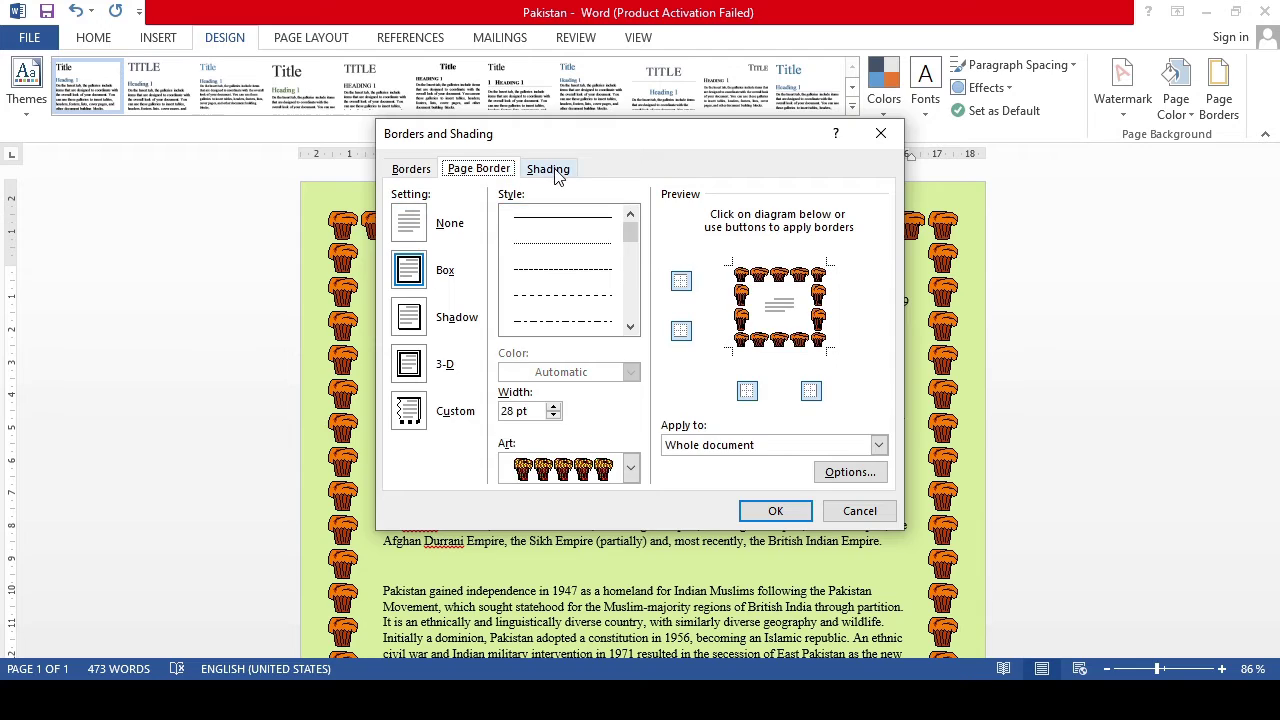
# Step: Try shading pattern styles and a light blue fill, then close without applying them
pyautogui.click(553, 170)
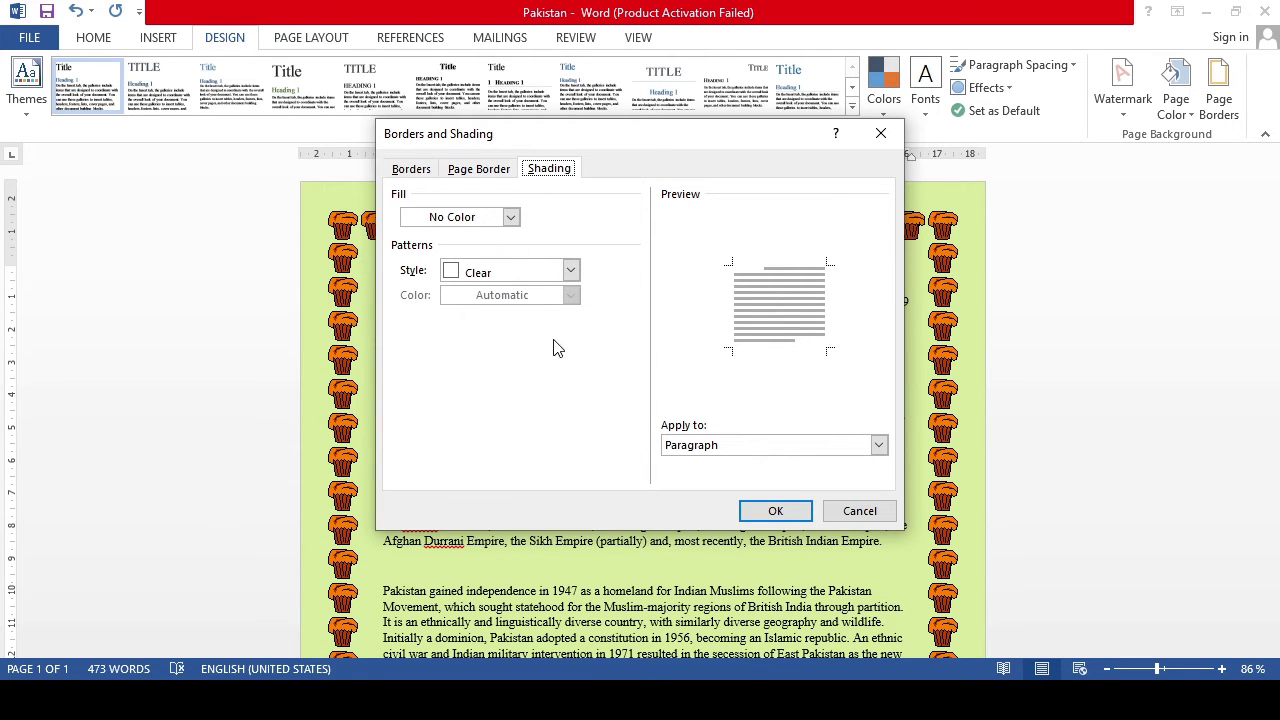
pyautogui.click(550, 280)
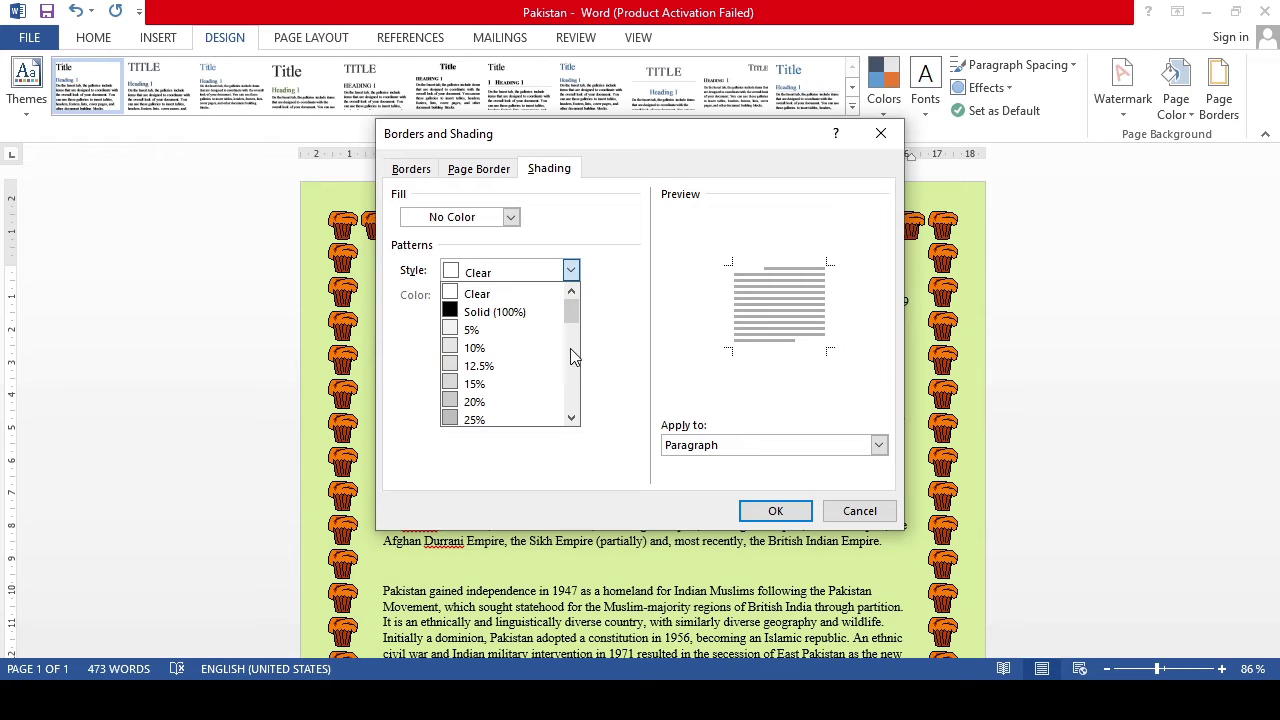
pyautogui.moveTo(575, 303)
pyautogui.mouseDown()
pyautogui.moveTo(569, 397)
pyautogui.moveTo(569, 317)
pyautogui.mouseUp()
pyautogui.click(600, 247)
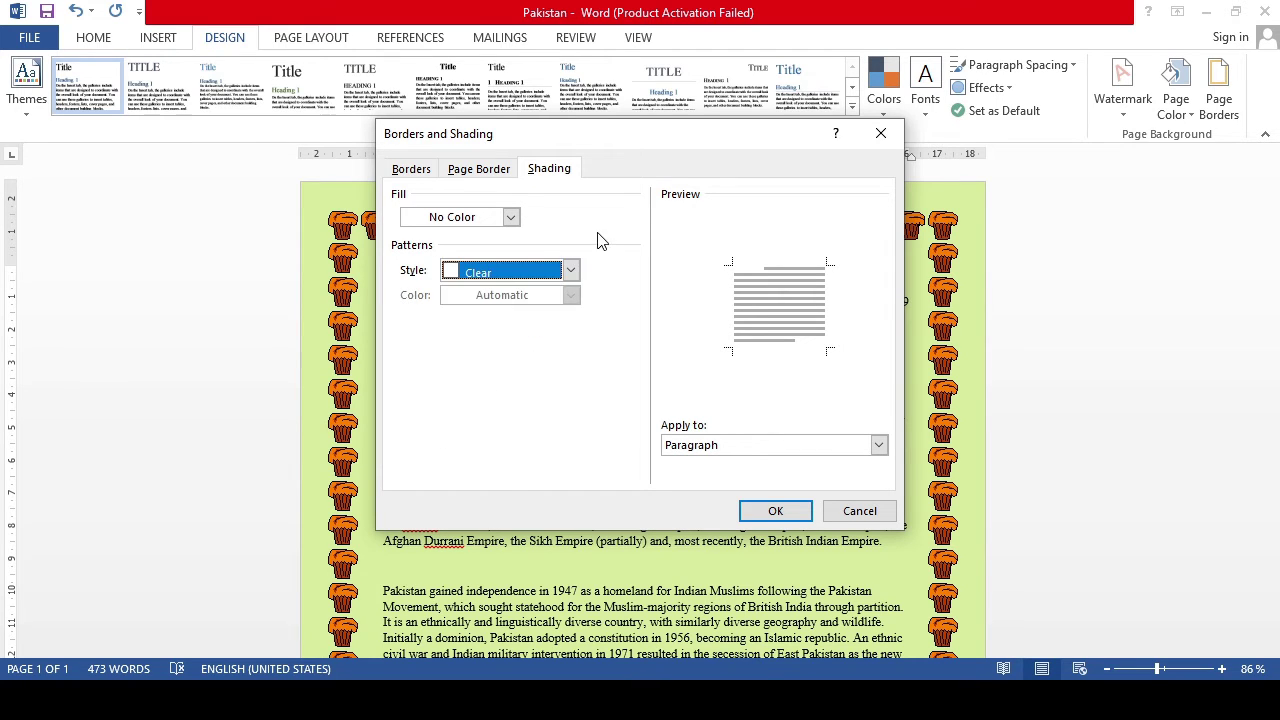
pyautogui.click(510, 217)
pyautogui.click(480, 317)
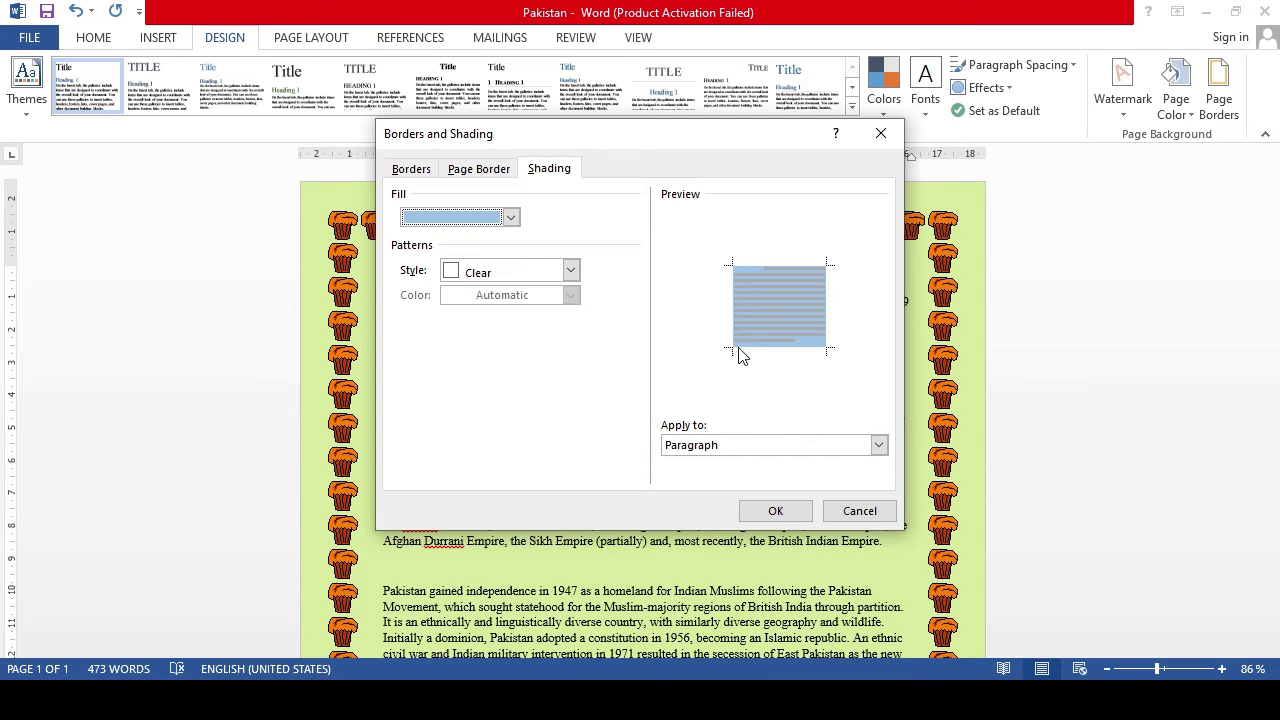
pyautogui.click(880, 133)
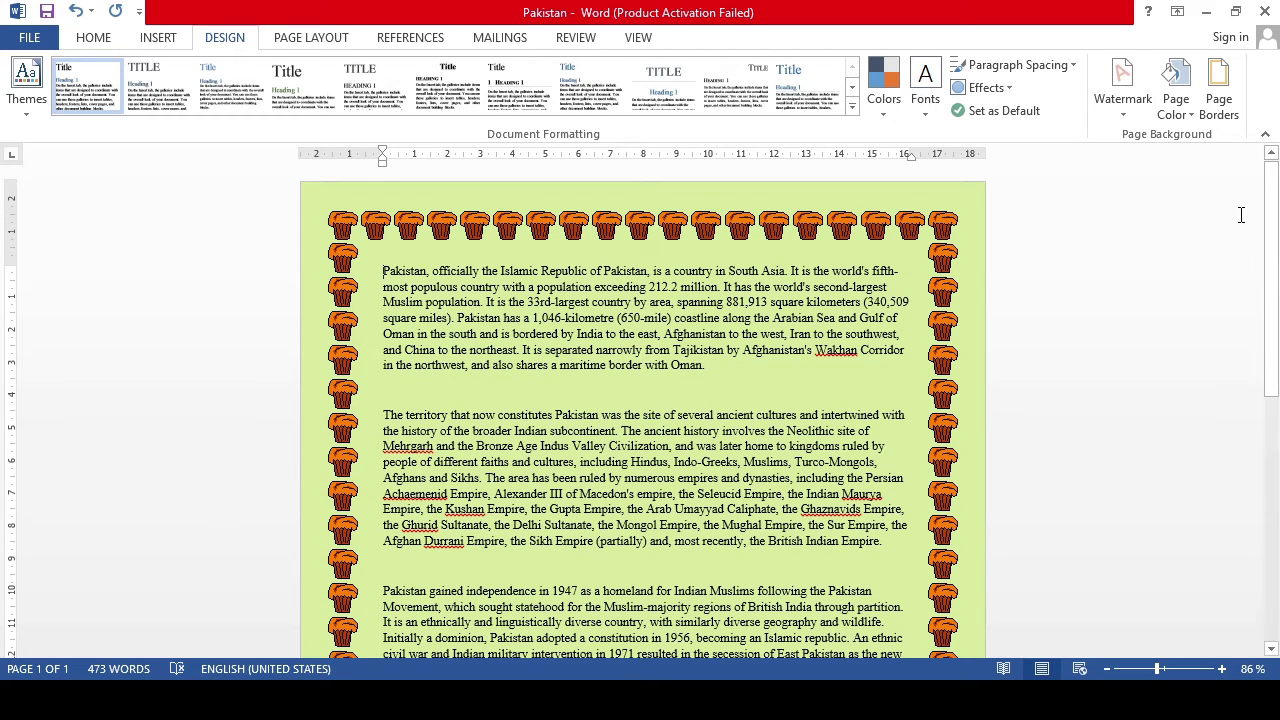
# Step: Undo the art border, earlier border changes and page colour, leaving a plain white page, then show Page Layout
pyautogui.hotkey('ctrl', 'z')
pyautogui.hotkey('ctrl', 'z')
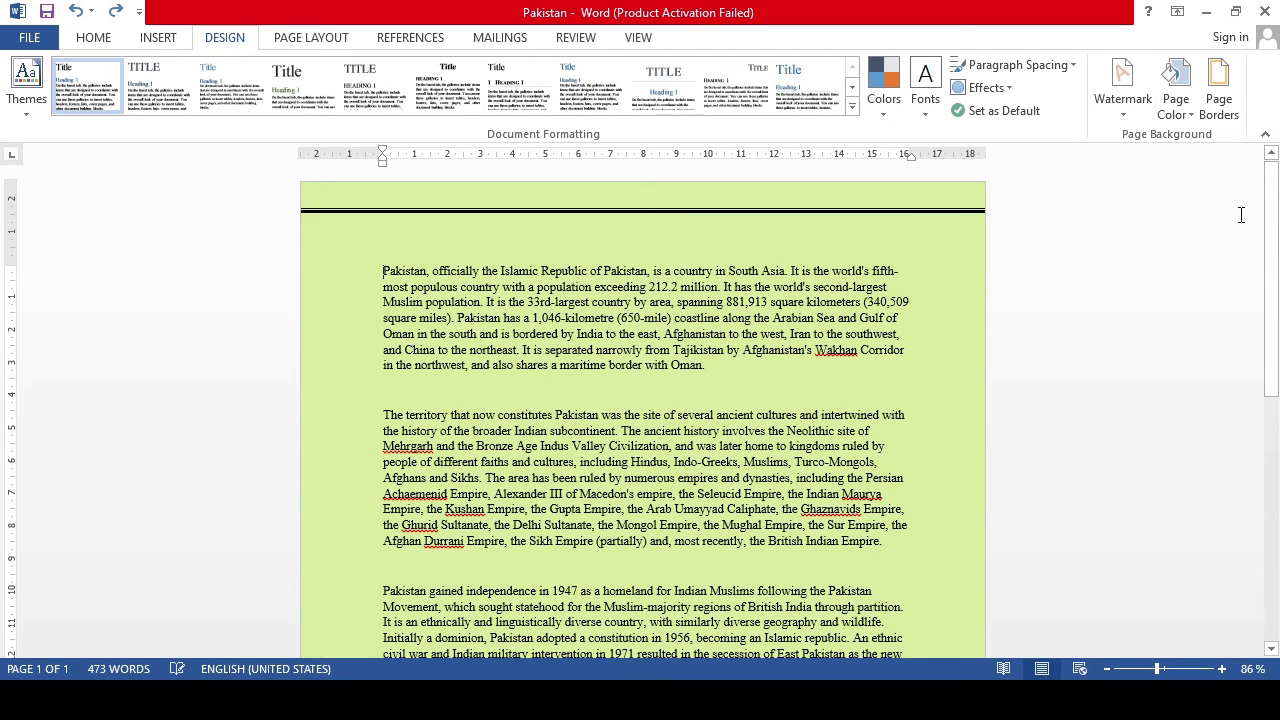
pyautogui.hotkey('ctrl', 'z')
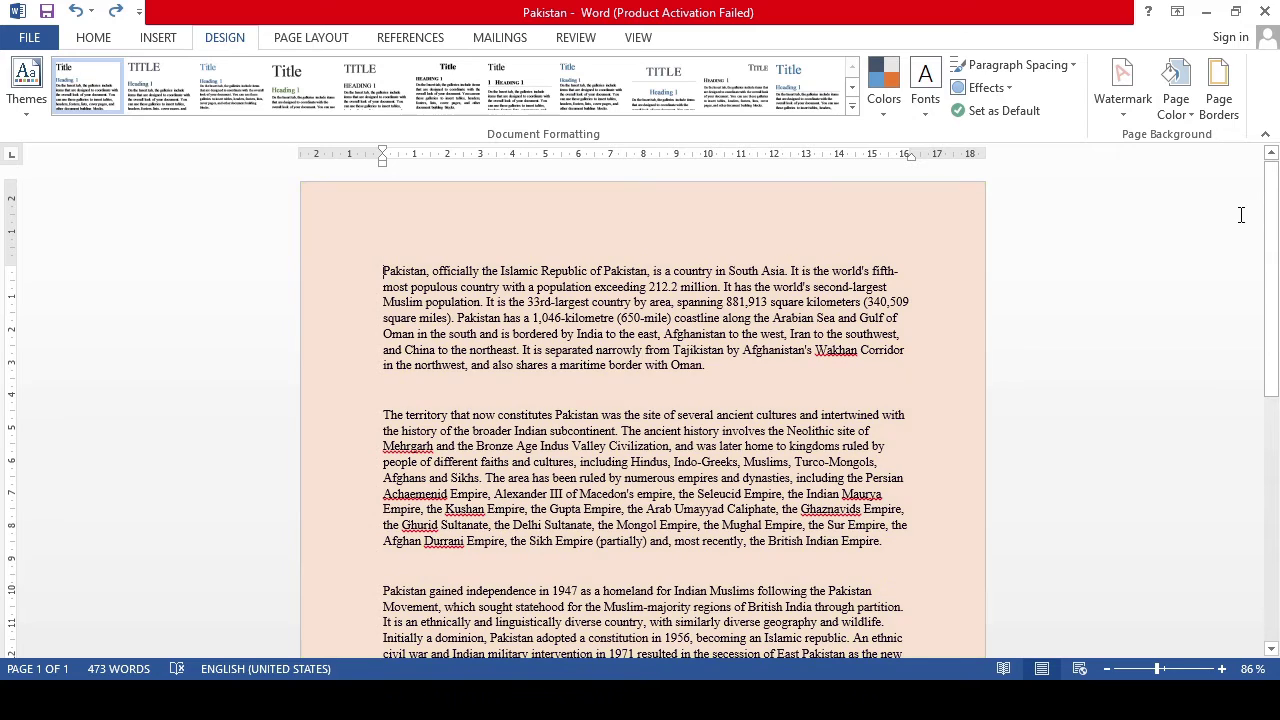
pyautogui.hotkey('ctrl', 'z')
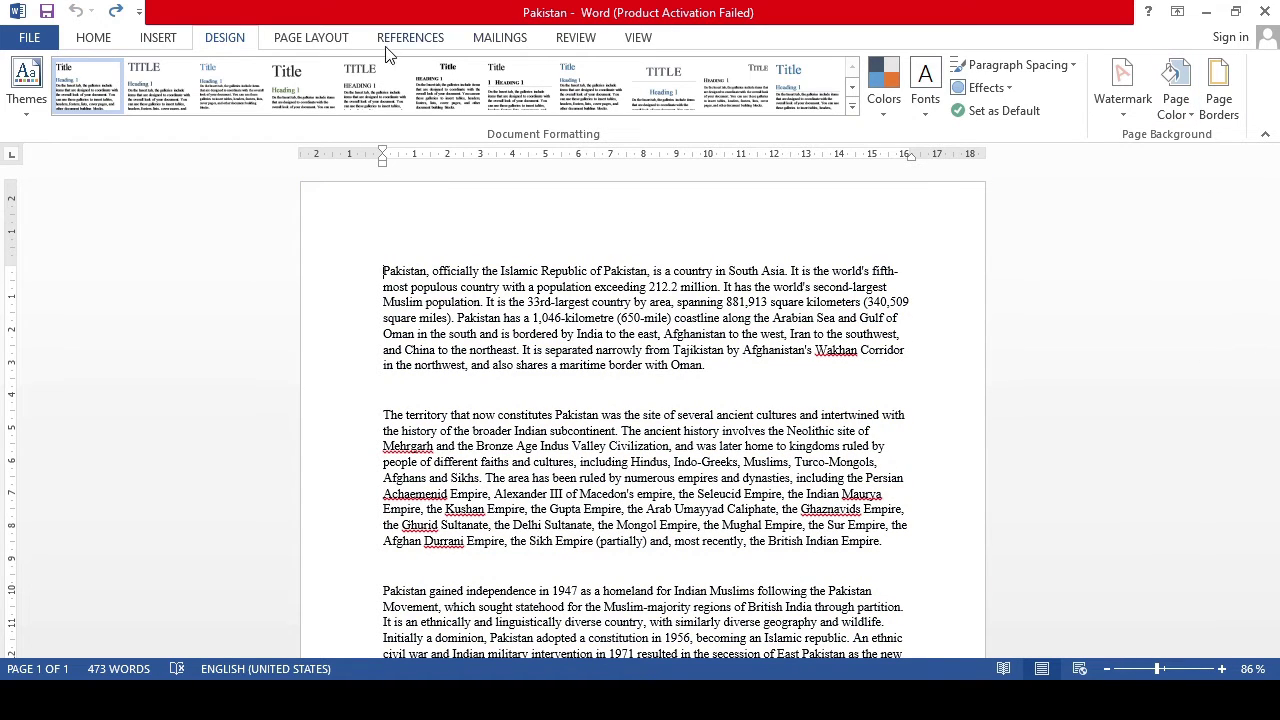
pyautogui.click(309, 40)
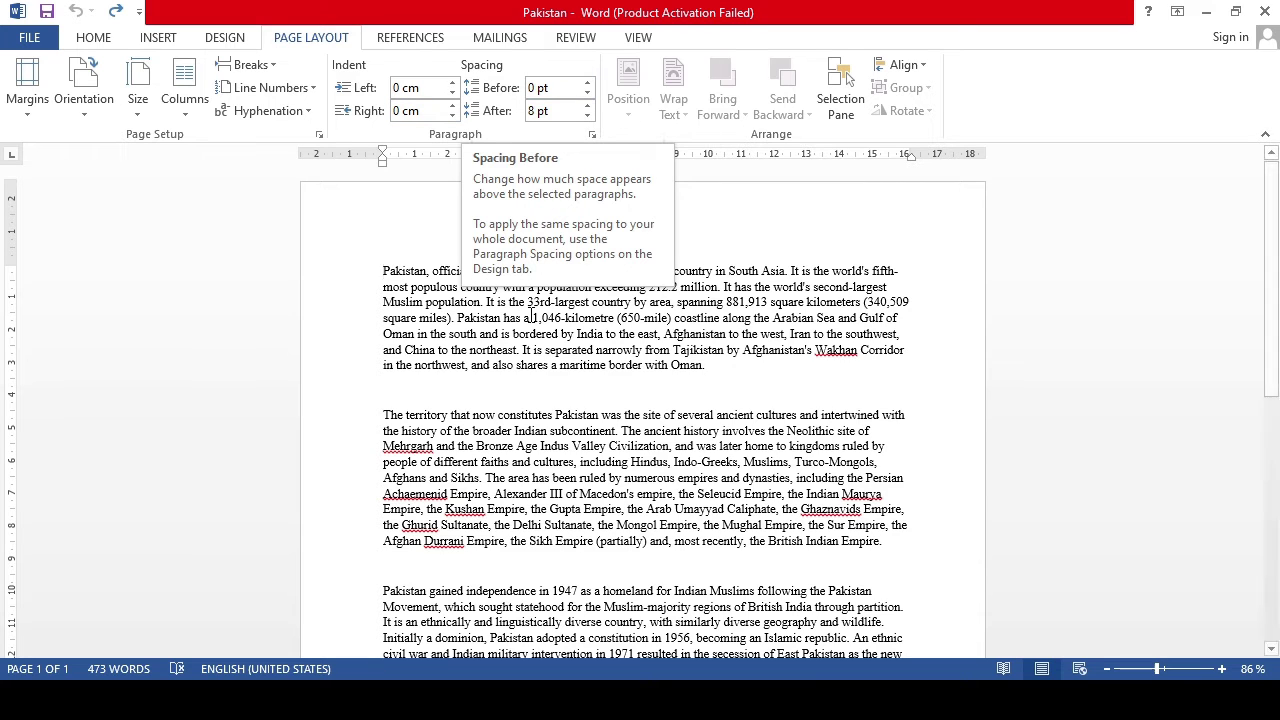
# Step: Select part, then all, of the first paragraph to inspect its spacing, then deselect it
pyautogui.moveTo(418, 271); pyautogui.dragTo(558, 335)
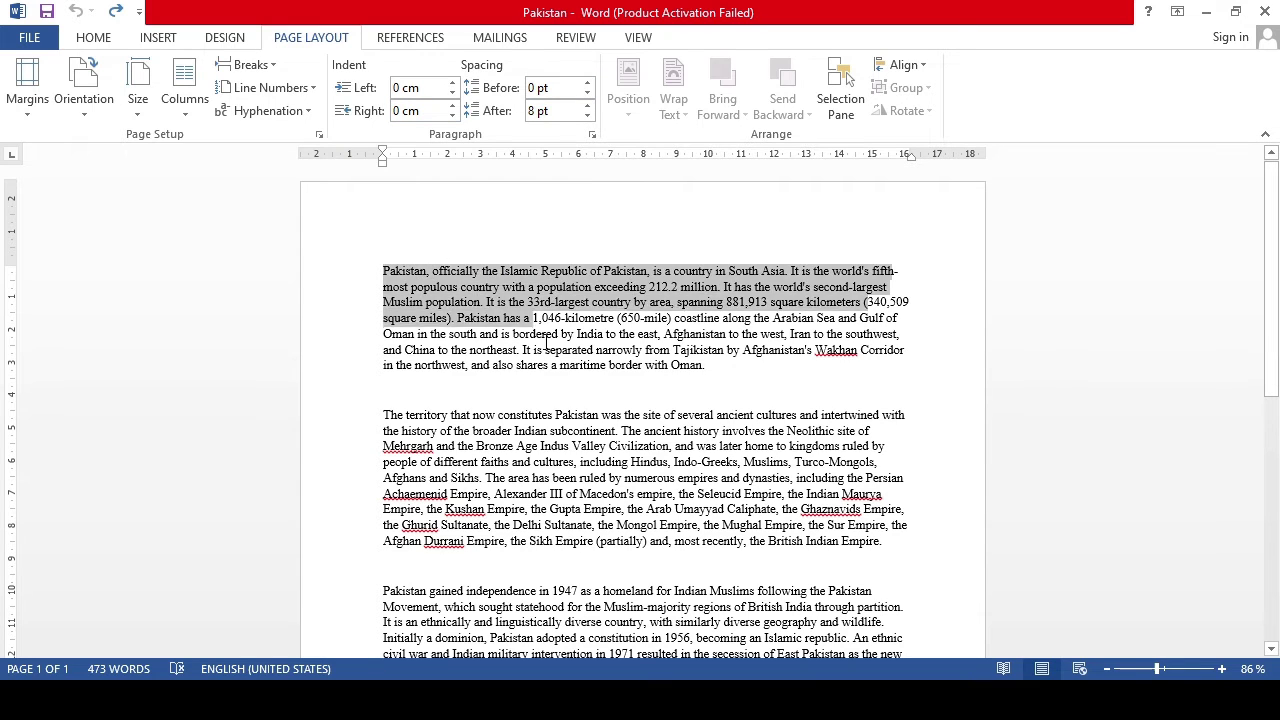
pyautogui.click(493, 380)
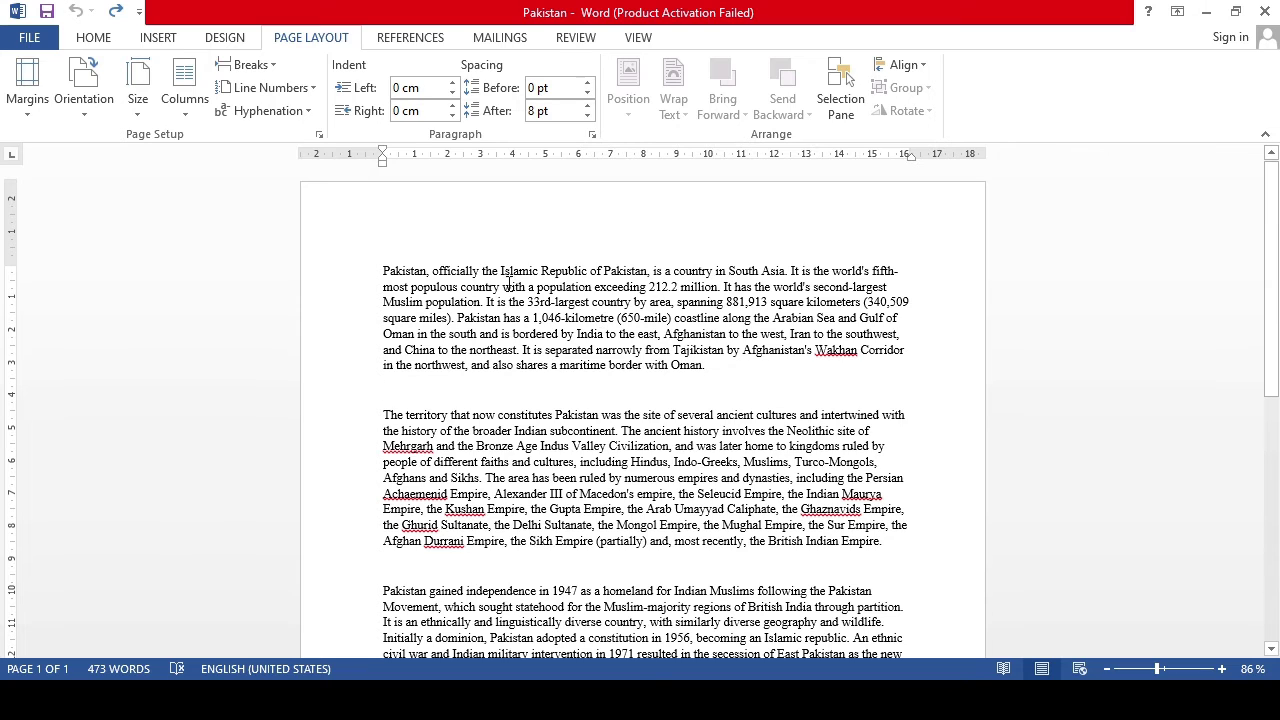
pyautogui.moveTo(385, 270); pyautogui.dragTo(712, 362)
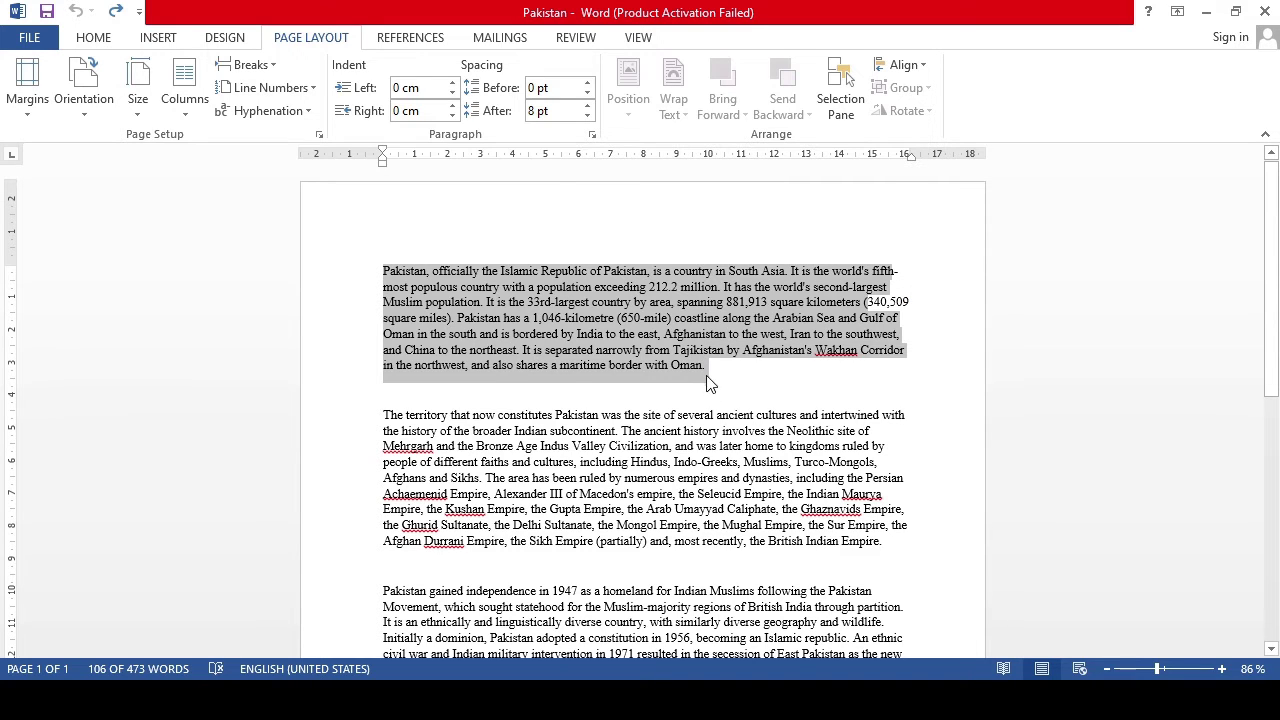
pyautogui.click(710, 383)
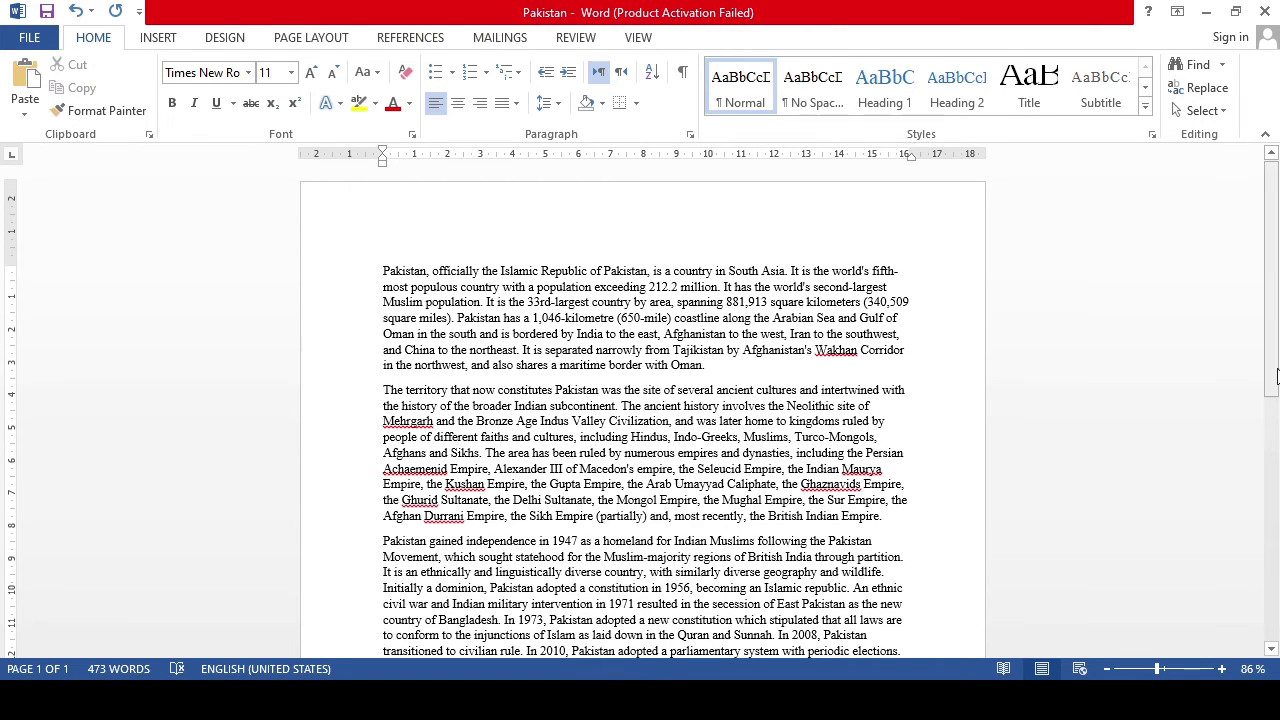
# Step: Scroll through the Pakistan article and back to the top, then switch to Page Layout
pyautogui.scroll(-3, 1274, 420)
pyautogui.scroll(-1, 1274, 447)
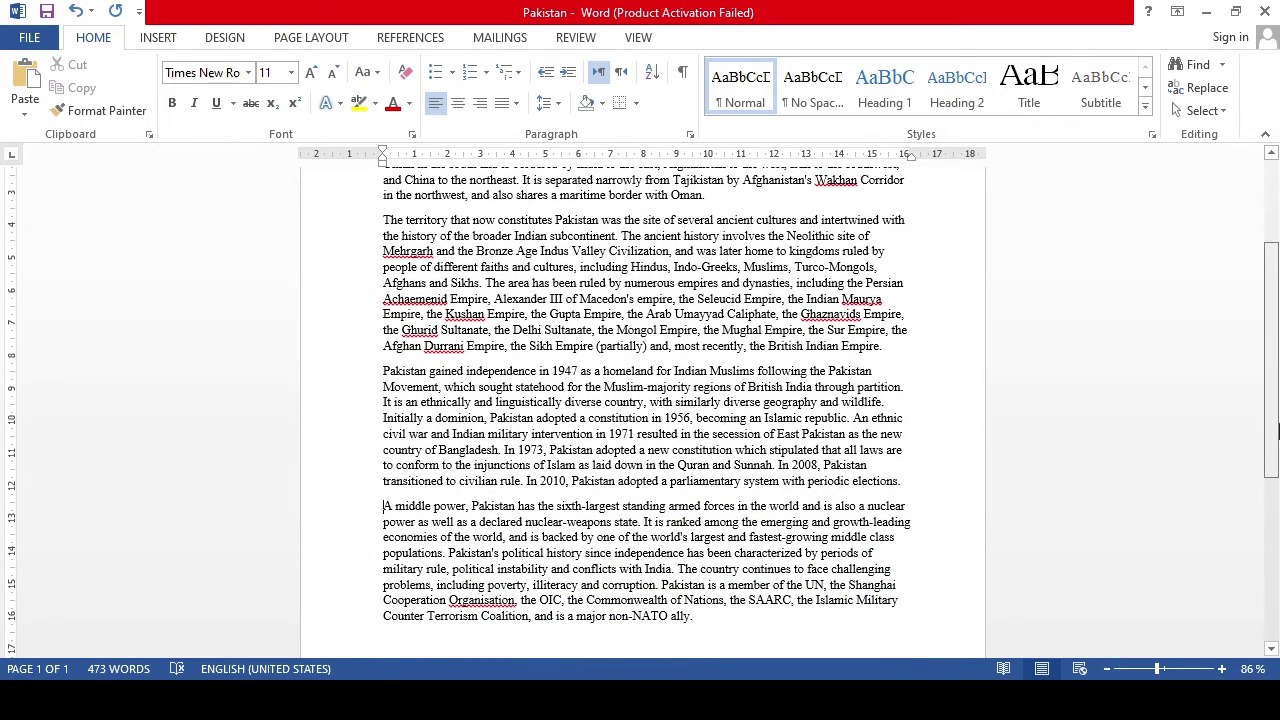
pyautogui.moveTo(1275, 397); pyautogui.dragTo(1276, 313)
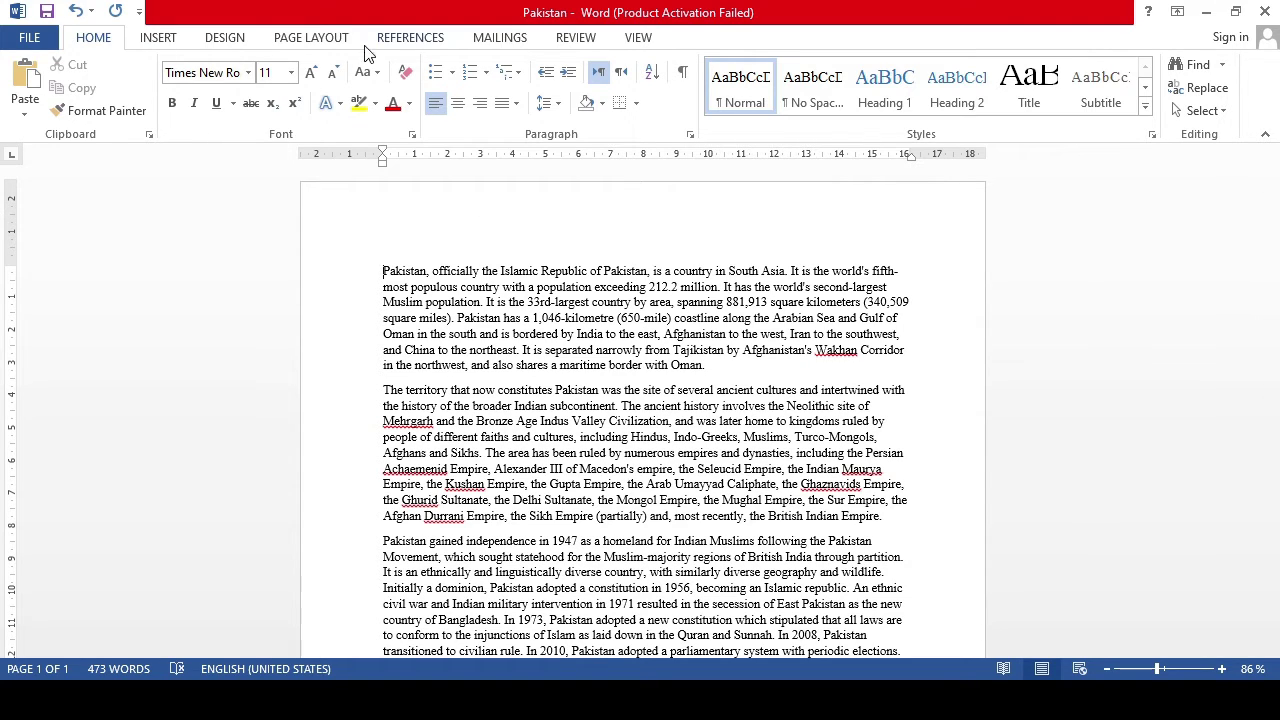
pyautogui.click(326, 38)
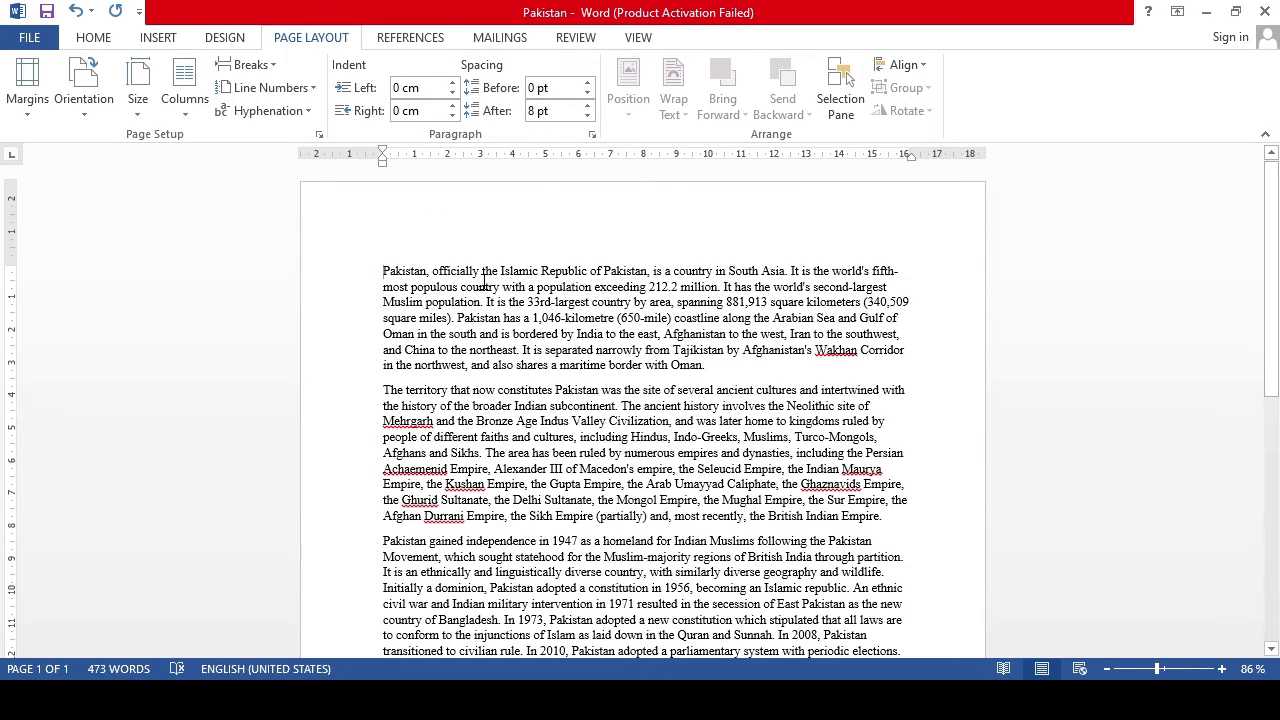
pyautogui.press('alt')
pyautogui.press('p')
pyautogui.press('i')
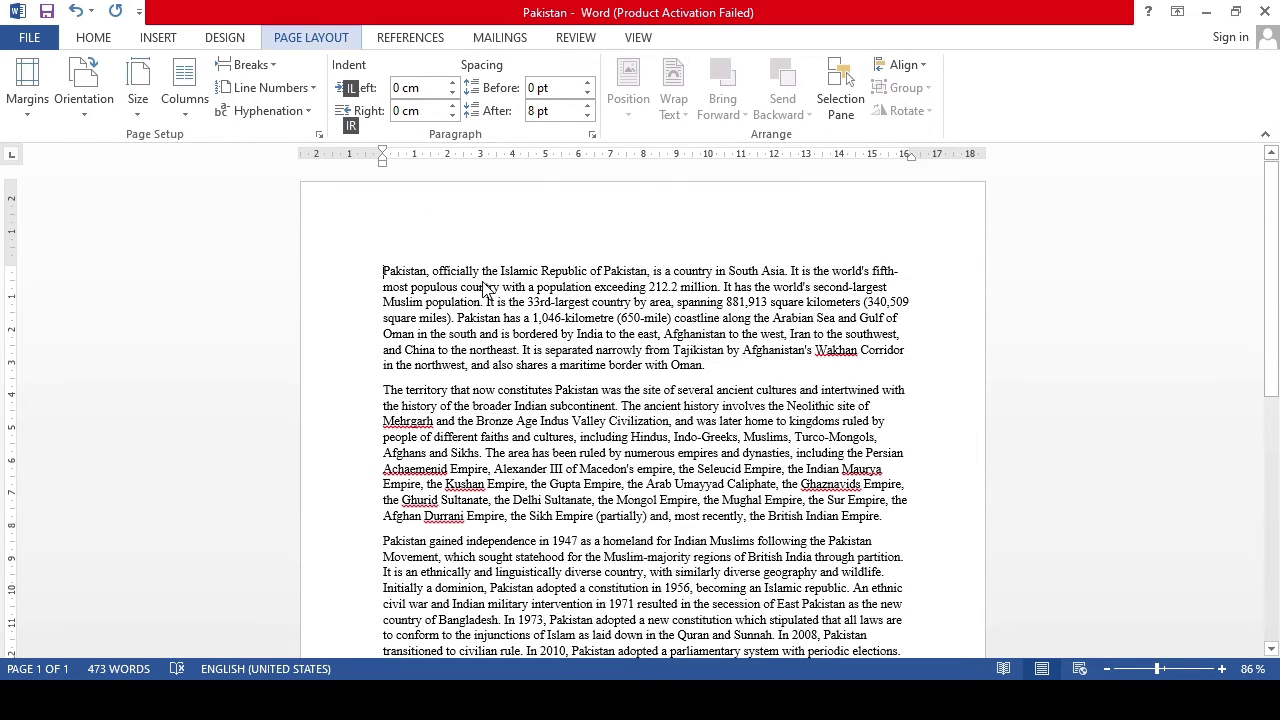
pyautogui.press('l')
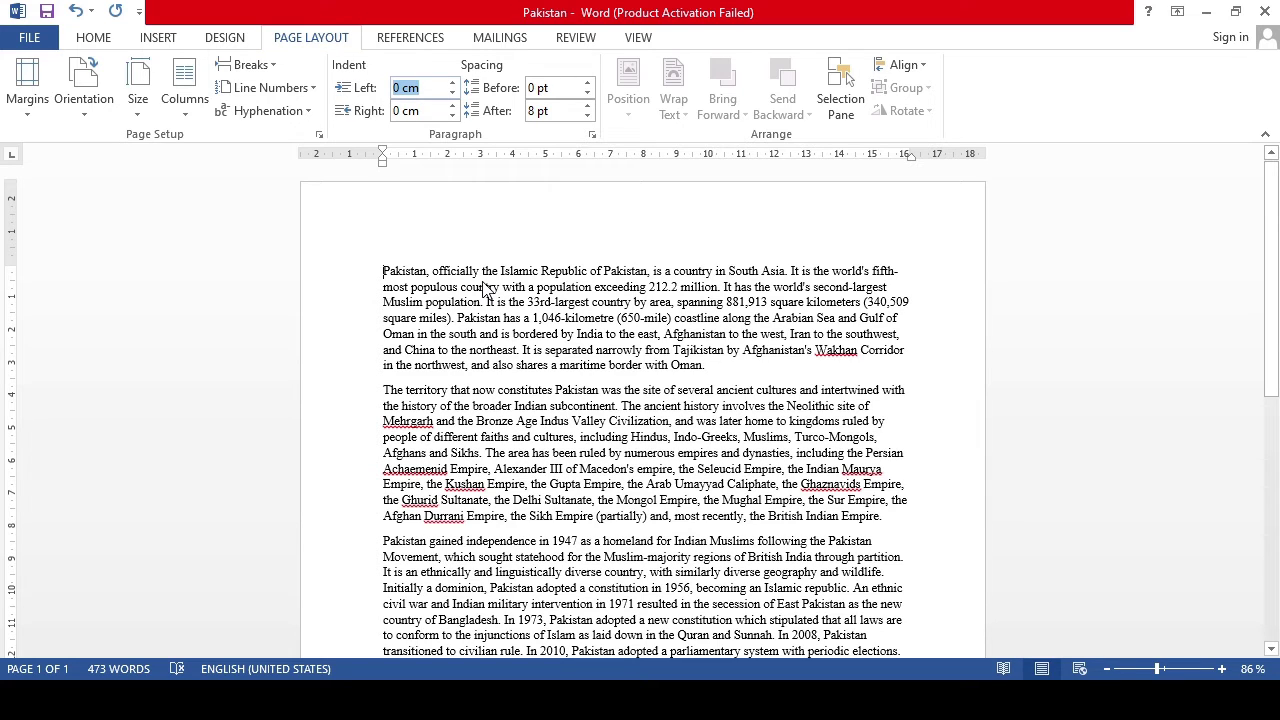
pyautogui.press('Up')
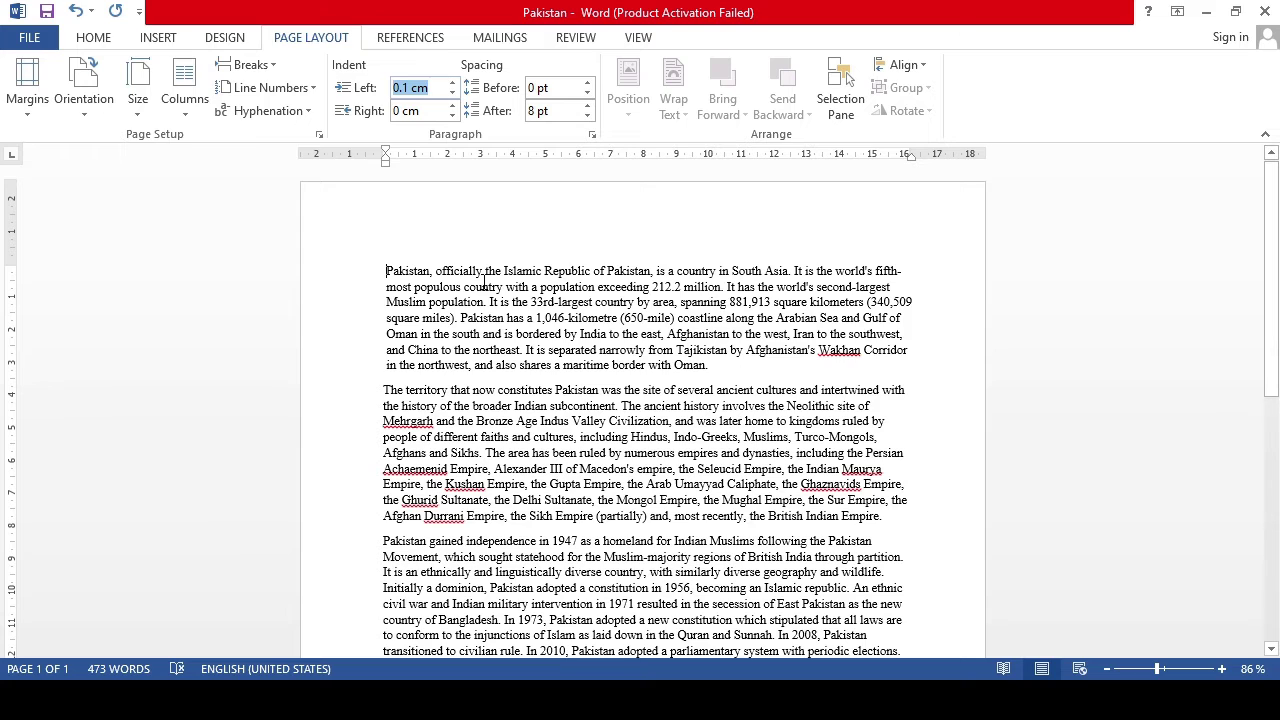
pyautogui.press('Up')
pyautogui.press('Up')
pyautogui.press('Up')
pyautogui.press('Up')
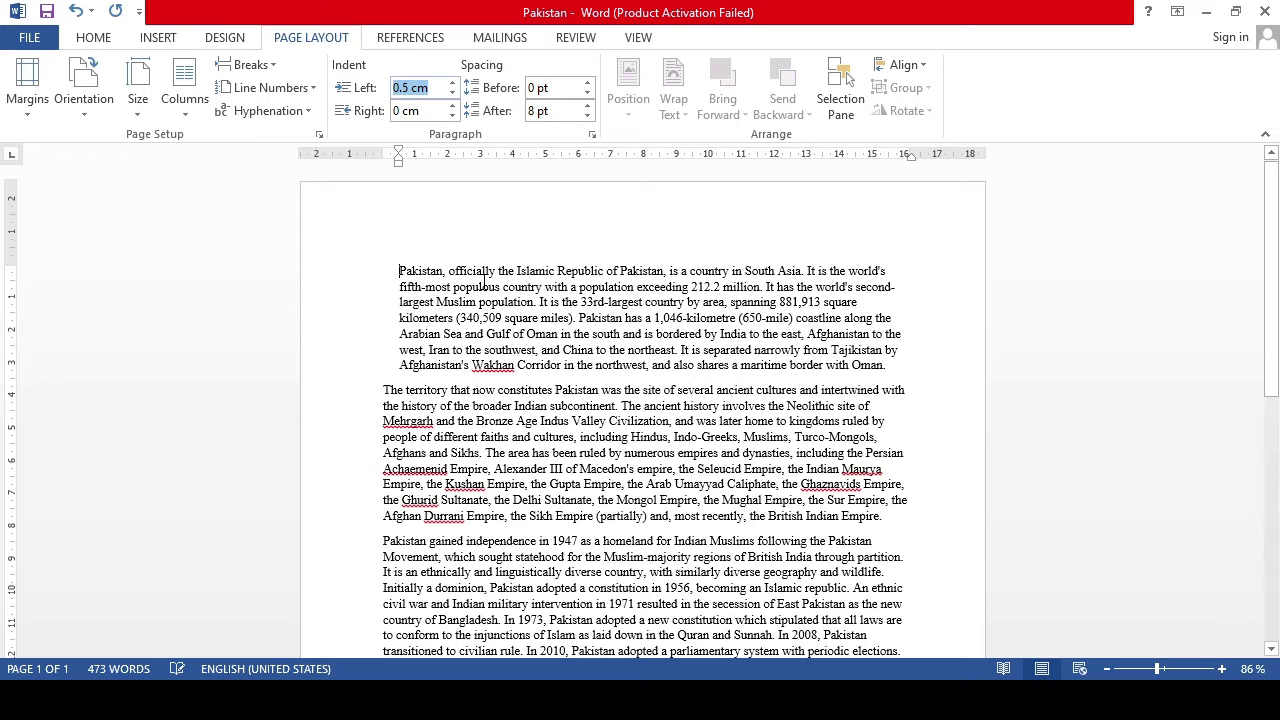
pyautogui.press('Up')
pyautogui.press('Up')
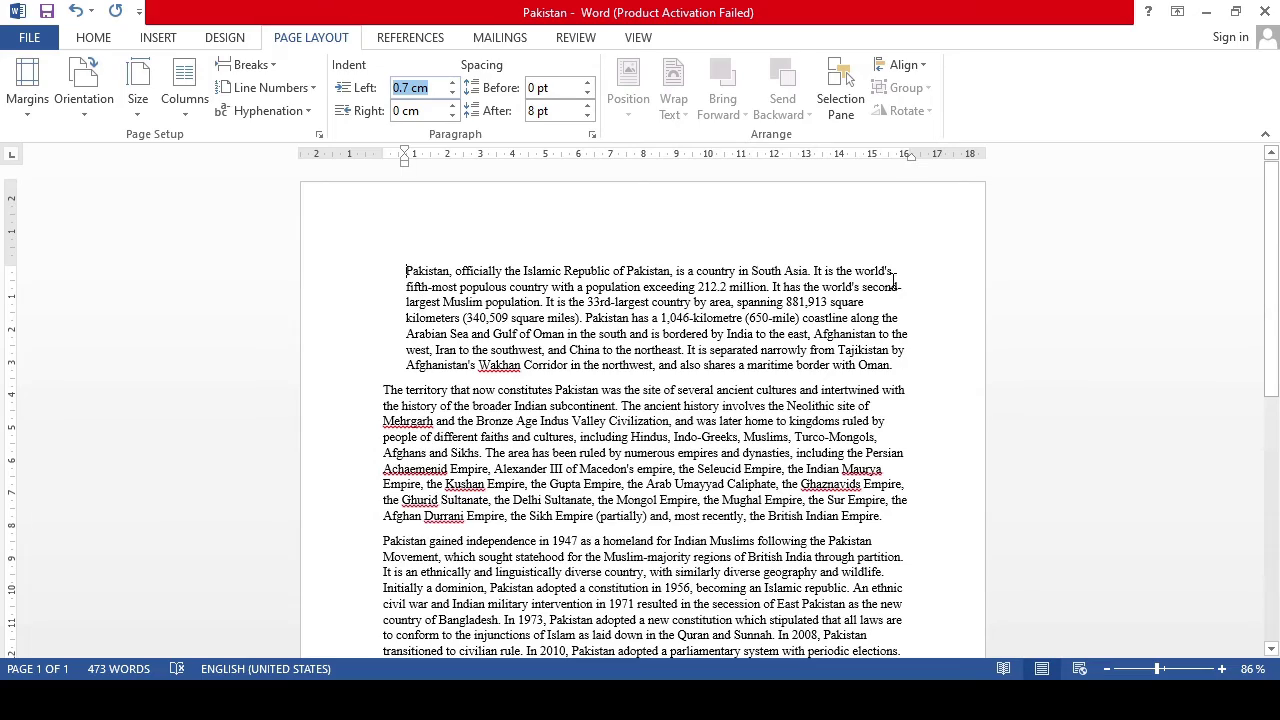
pyautogui.press('Up')
pyautogui.press('Up')
pyautogui.press('Up')
pyautogui.press('Up')
pyautogui.press('Up')
pyautogui.press('Up')
pyautogui.press('Up')
pyautogui.press('Up')
pyautogui.press('Up')
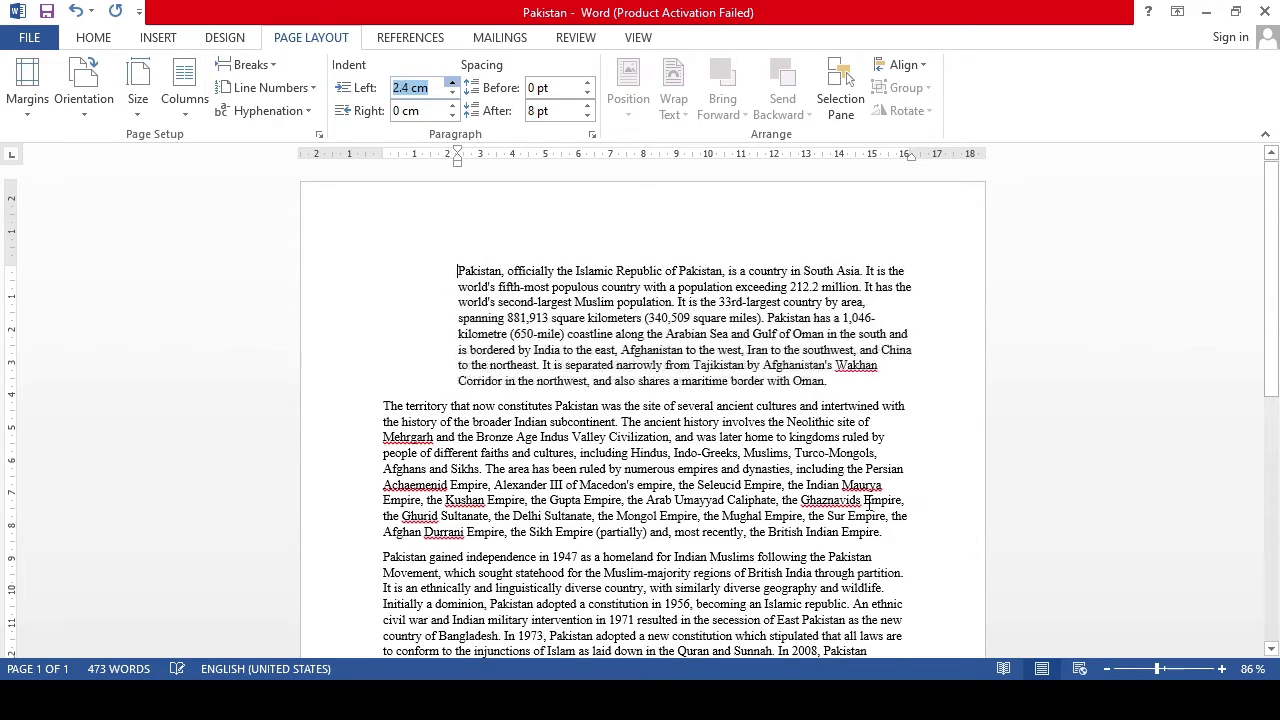
pyautogui.press('Up')
pyautogui.press('Up')
pyautogui.press('Up')
pyautogui.press('Up')
pyautogui.press('Up')
pyautogui.press('Up')
pyautogui.press('Up')
pyautogui.press('Up')
pyautogui.press('Up')
pyautogui.press('Up')
pyautogui.press('Up')
pyautogui.press('Up')
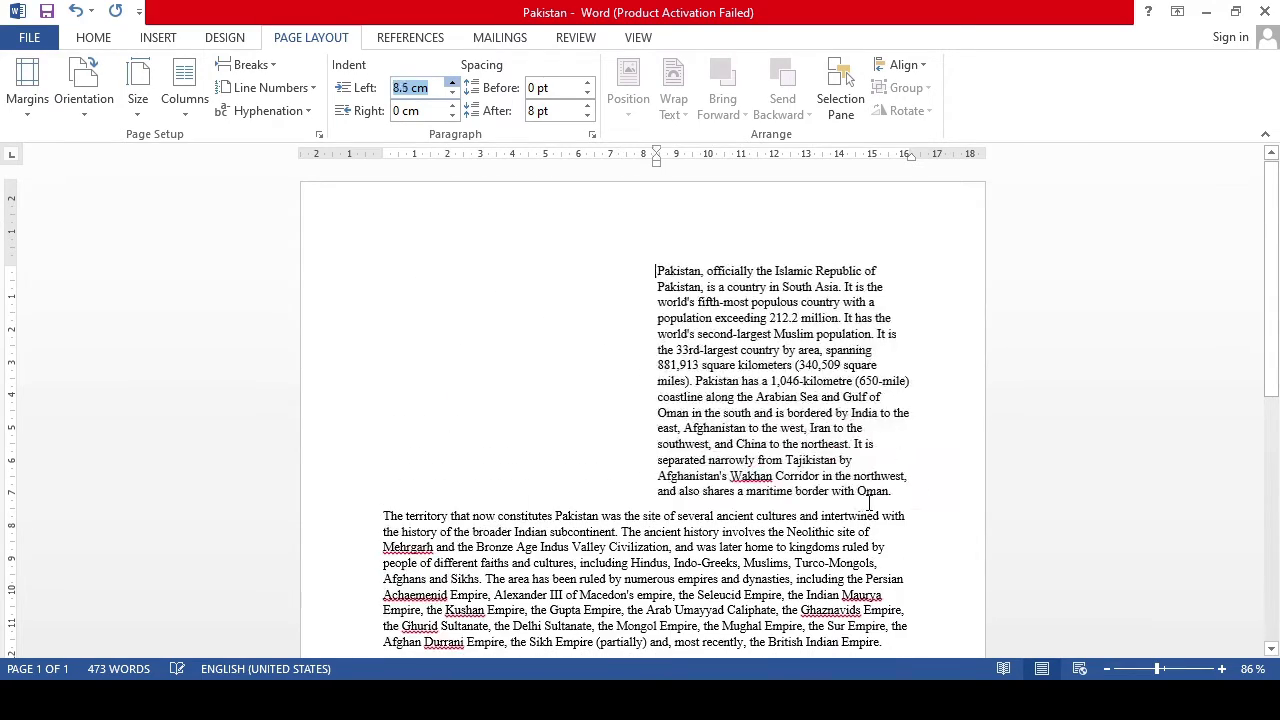
pyautogui.press('Up')
pyautogui.press('Up')
pyautogui.press('Up')
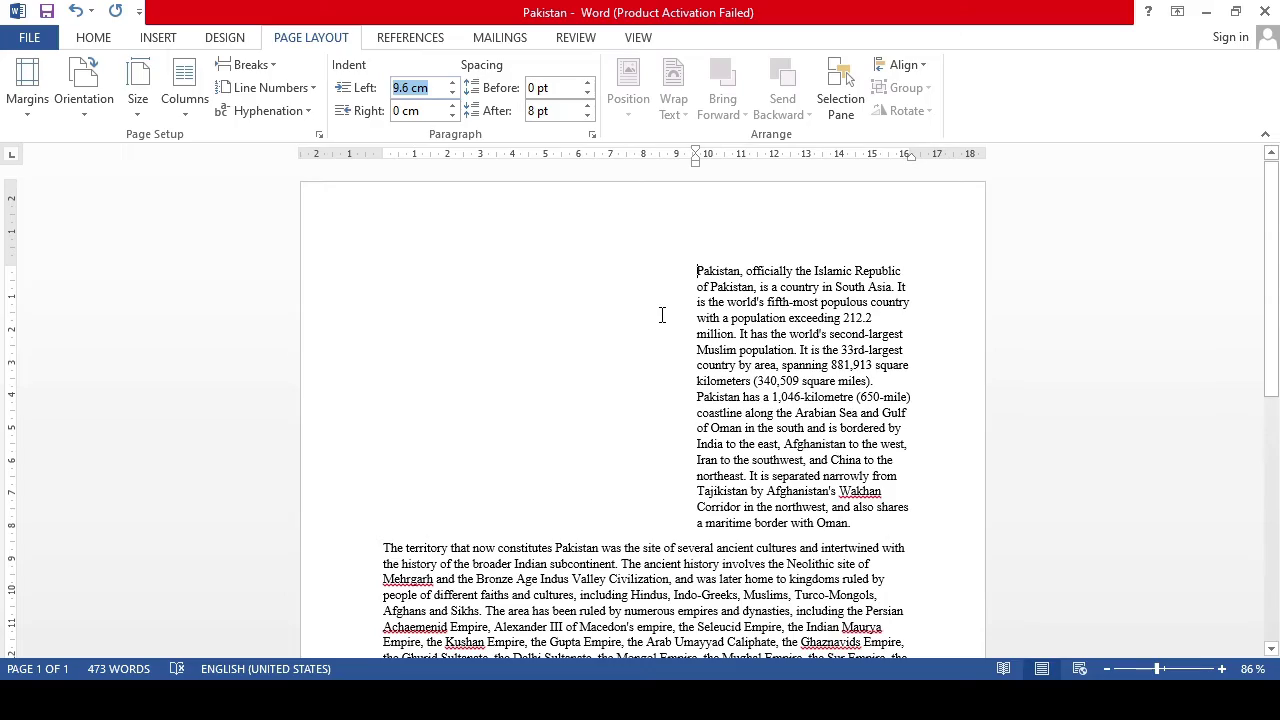
pyautogui.press('Down')
pyautogui.press('Down')
pyautogui.press('Down')
pyautogui.press('Down')
pyautogui.press('Down')
pyautogui.press('Down')
pyautogui.press('Down')
pyautogui.press('Down')
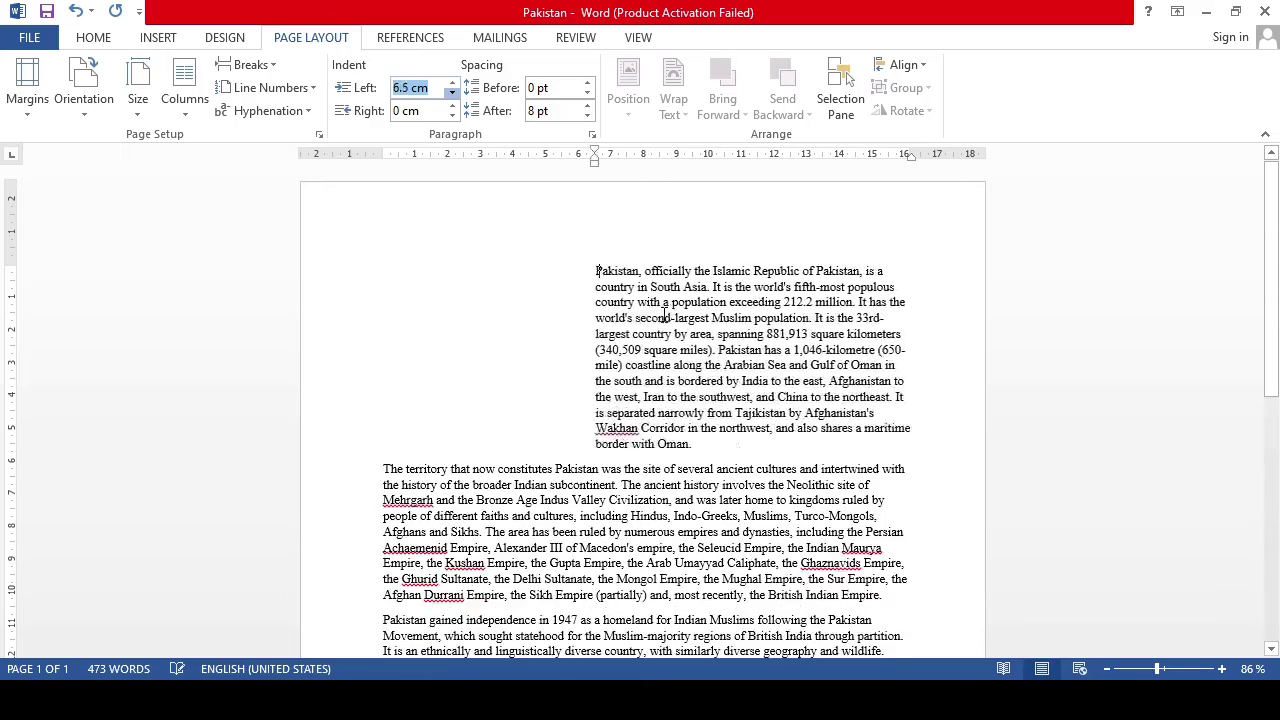
pyautogui.press('Down')
pyautogui.press('Down')
pyautogui.press('Down')
pyautogui.press('Down')
pyautogui.press('Down')
pyautogui.press('Down')
pyautogui.press('Down')
pyautogui.press('Down')
pyautogui.press('Down')
pyautogui.press('Down')
pyautogui.press('Down')
pyautogui.press('Down')
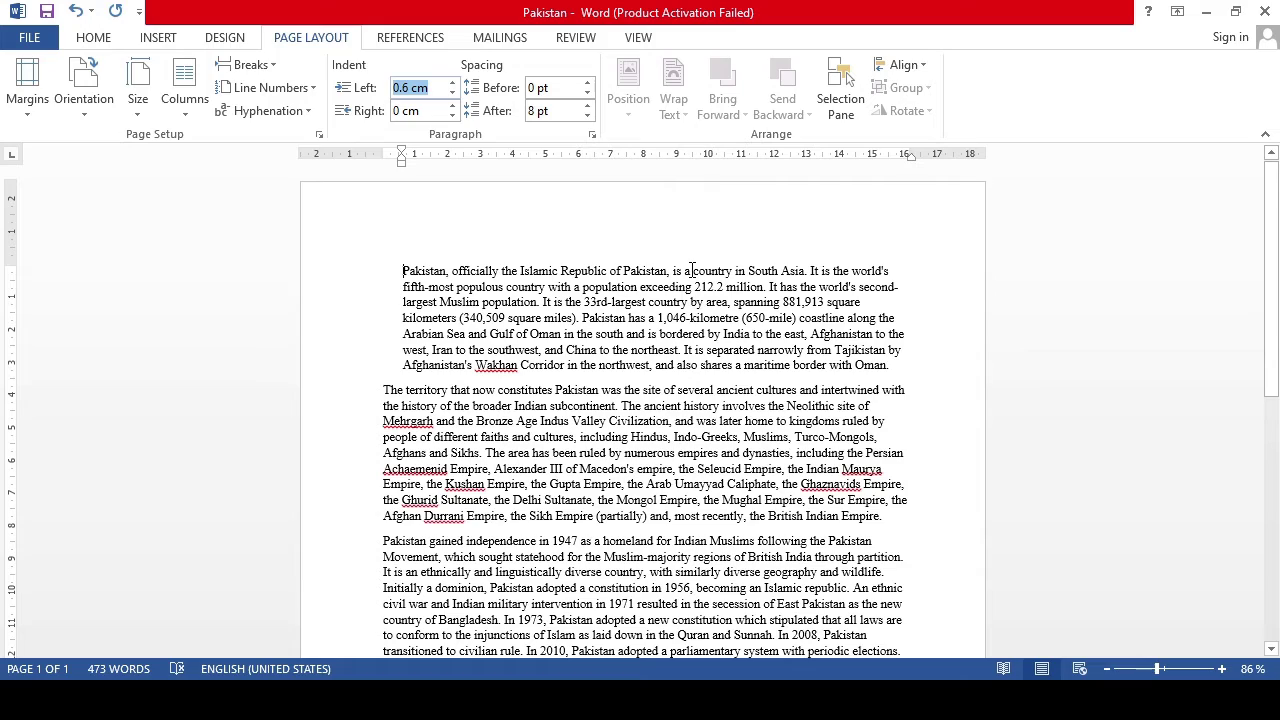
pyautogui.press('Up')
pyautogui.press('Up')
pyautogui.press('Up')
pyautogui.press('Up')
pyautogui.press('Up')
pyautogui.press('Up')
pyautogui.press('Up')
pyautogui.press('Up')
pyautogui.press('Up')
pyautogui.press('Up')
pyautogui.press('Up')
pyautogui.press('Up')
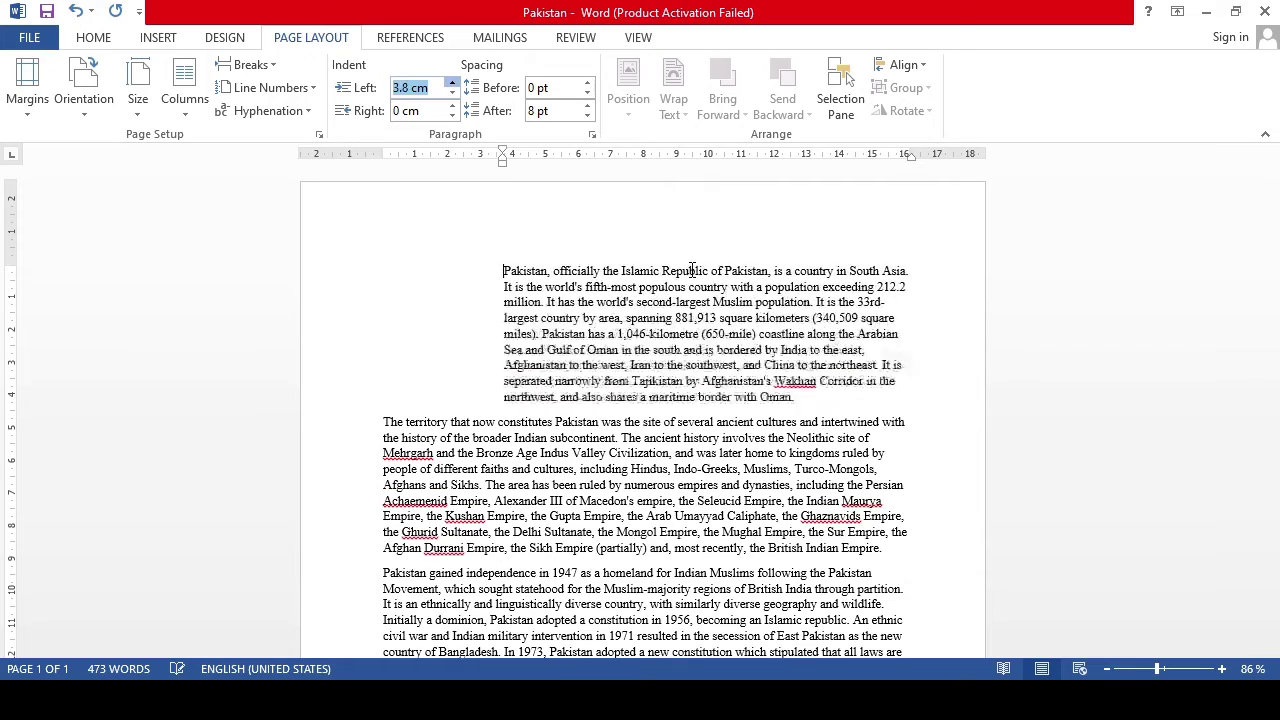
pyautogui.press('Up')
pyautogui.press('Up')
pyautogui.press('Up')
pyautogui.press('Up')
pyautogui.press('Up')
pyautogui.press('Up')
pyautogui.press('Up')
pyautogui.press('Up')
pyautogui.press('Up')
pyautogui.press('Up')
pyautogui.press('Up')
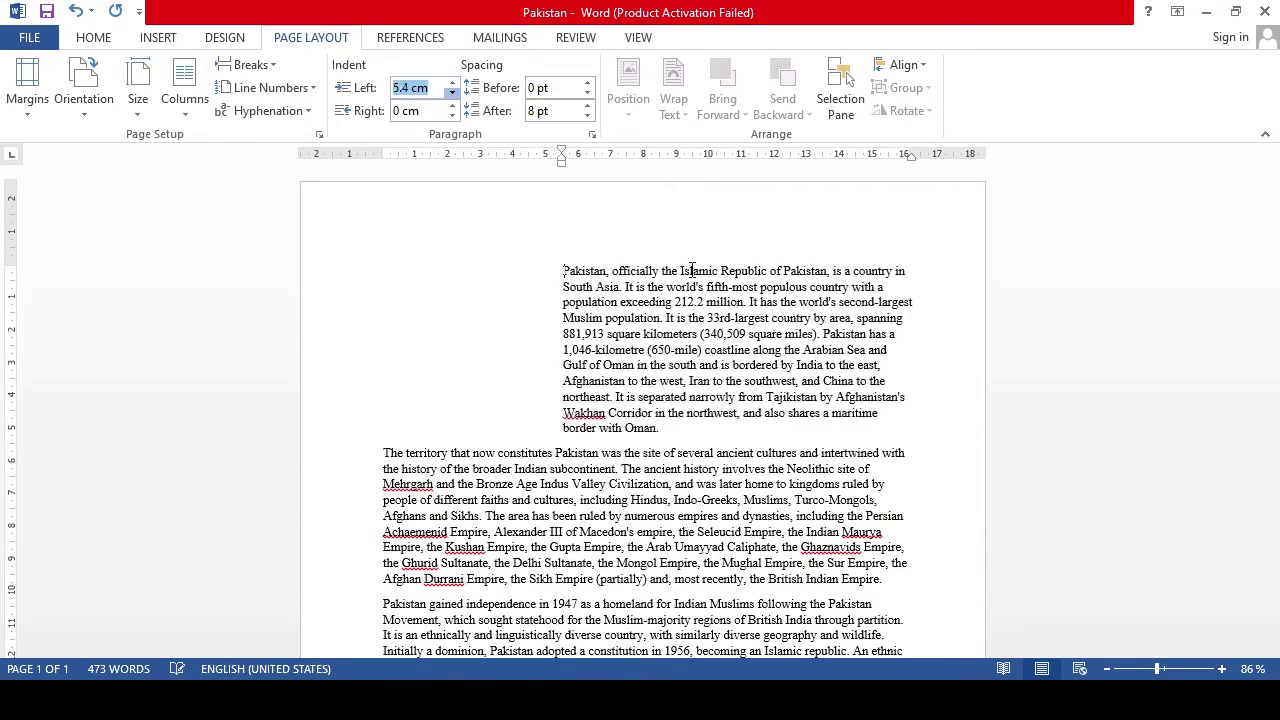
pyautogui.press('Down')
pyautogui.press('Down')
pyautogui.press('Down')
pyautogui.press('Down')
pyautogui.press('Down')
pyautogui.press('Down')
pyautogui.press('Down')
pyautogui.press('Down')
pyautogui.press('Down')
pyautogui.press('Down')
pyautogui.press('Down')
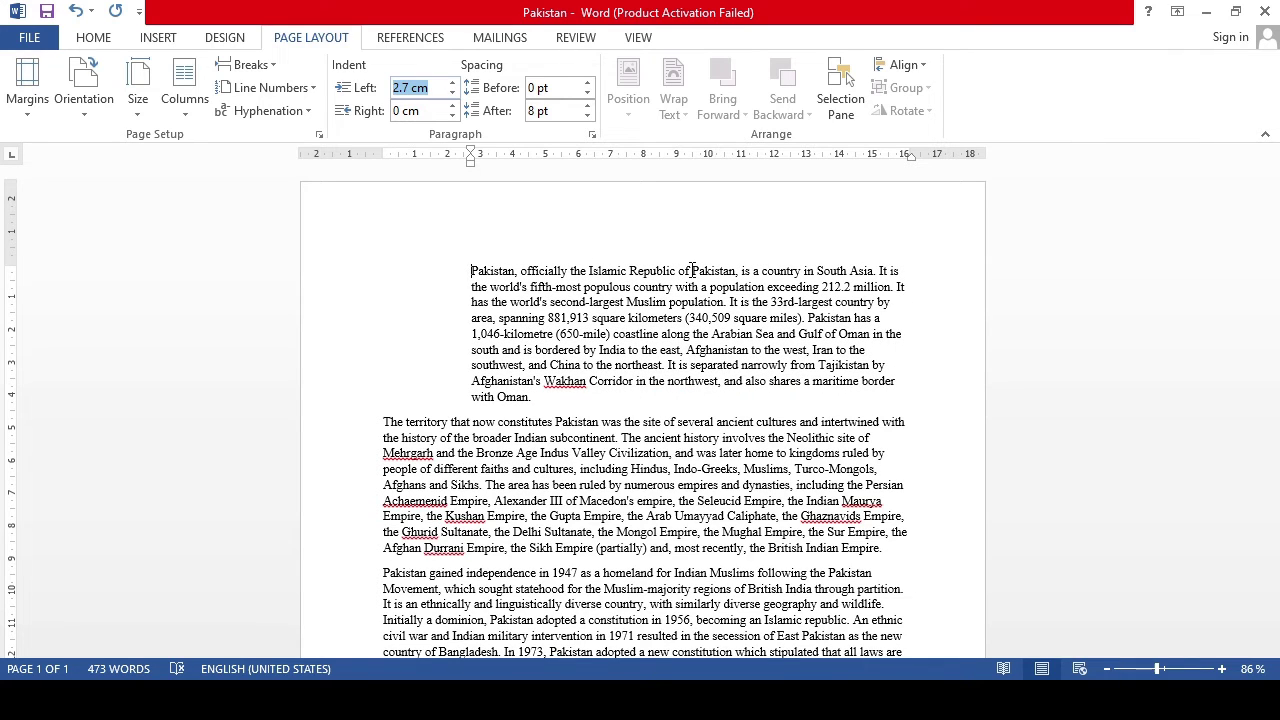
pyautogui.press('Down')
pyautogui.press('Down')
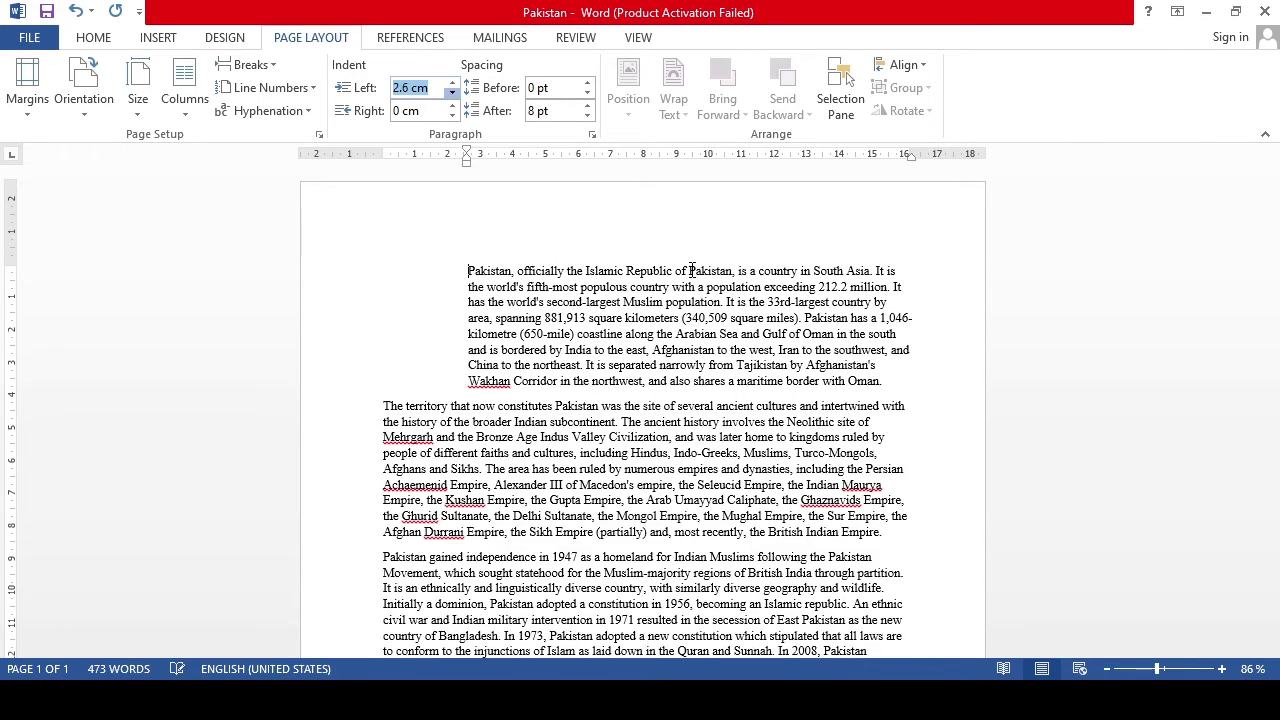
pyautogui.press('Down')
pyautogui.press('Down')
pyautogui.press('Down')
pyautogui.press('Down')
pyautogui.press('Down')
pyautogui.press('Down')
pyautogui.press('Down')
pyautogui.press('Down')
pyautogui.press('Down')
pyautogui.press('Down')
pyautogui.press('Down')
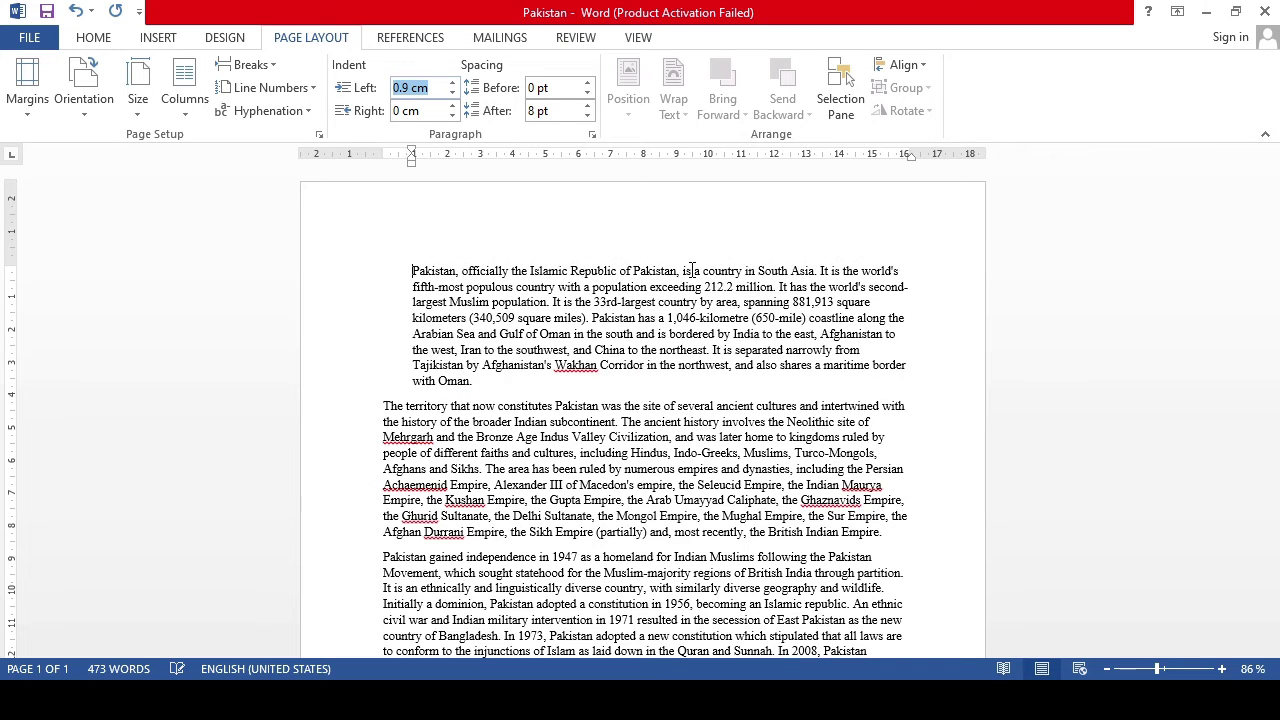
pyautogui.press('Down')
pyautogui.press('Down')
pyautogui.press('Down')
pyautogui.press('Down')
pyautogui.press('Down')
pyautogui.press('Down')
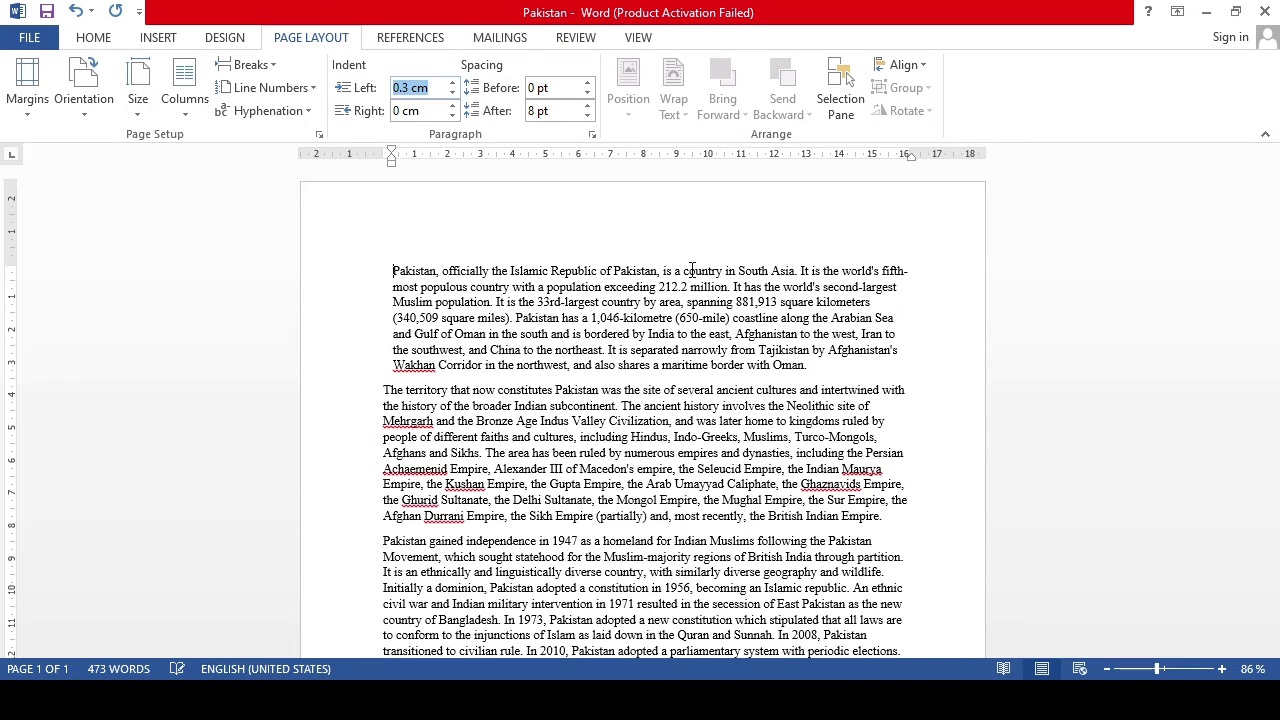
pyautogui.press('Down')
pyautogui.press('Down')
pyautogui.press('Down')
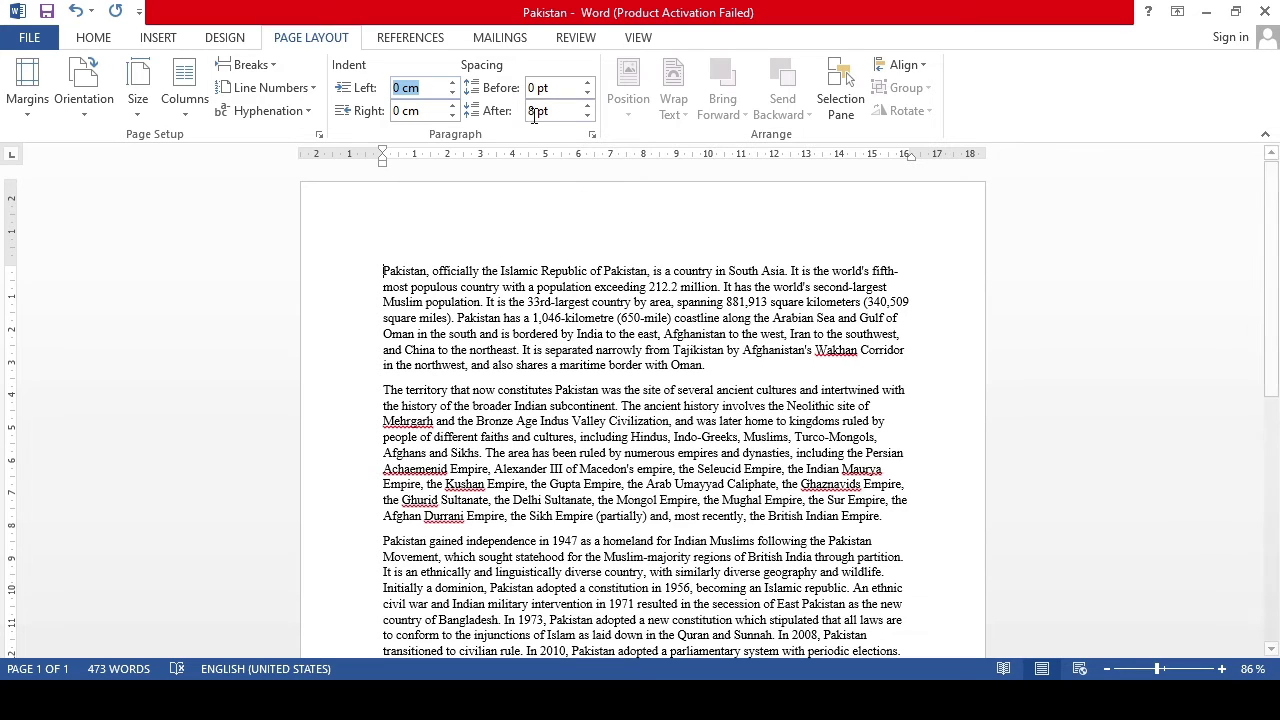
pyautogui.click(423, 110)
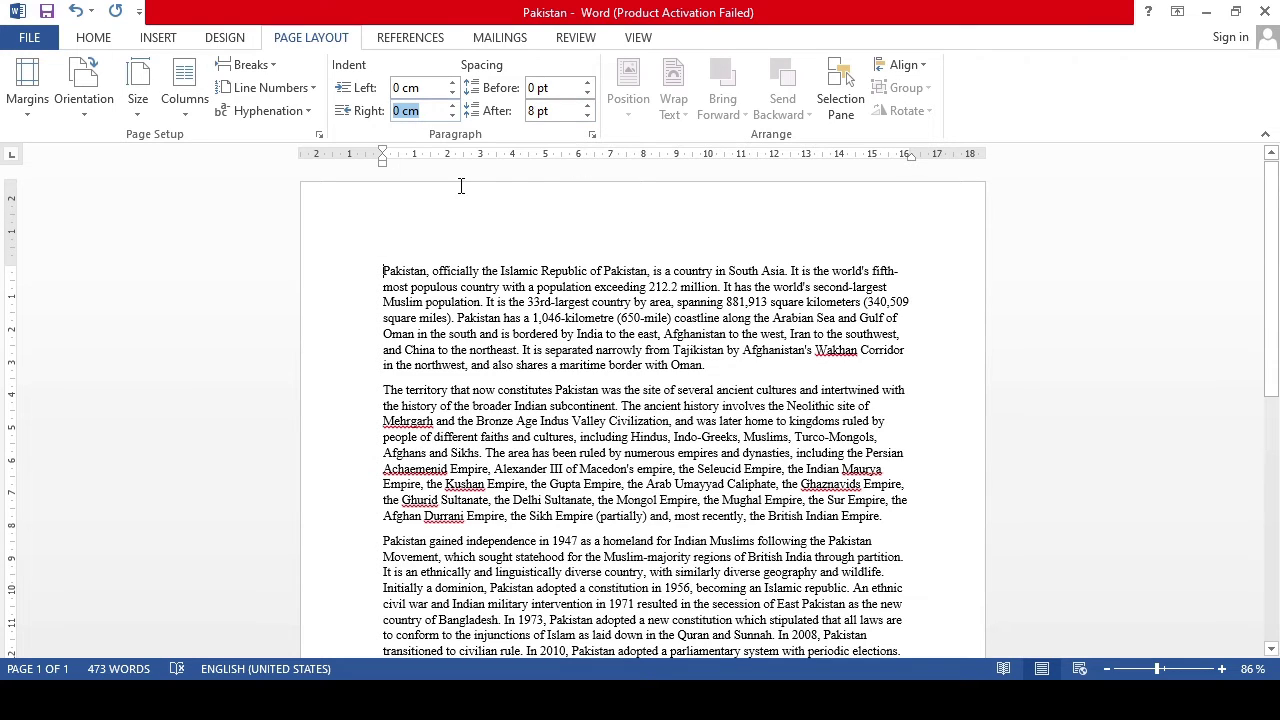
pyautogui.click(409, 112)
pyautogui.moveTo(461, 285); pyautogui.dragTo(520, 334)
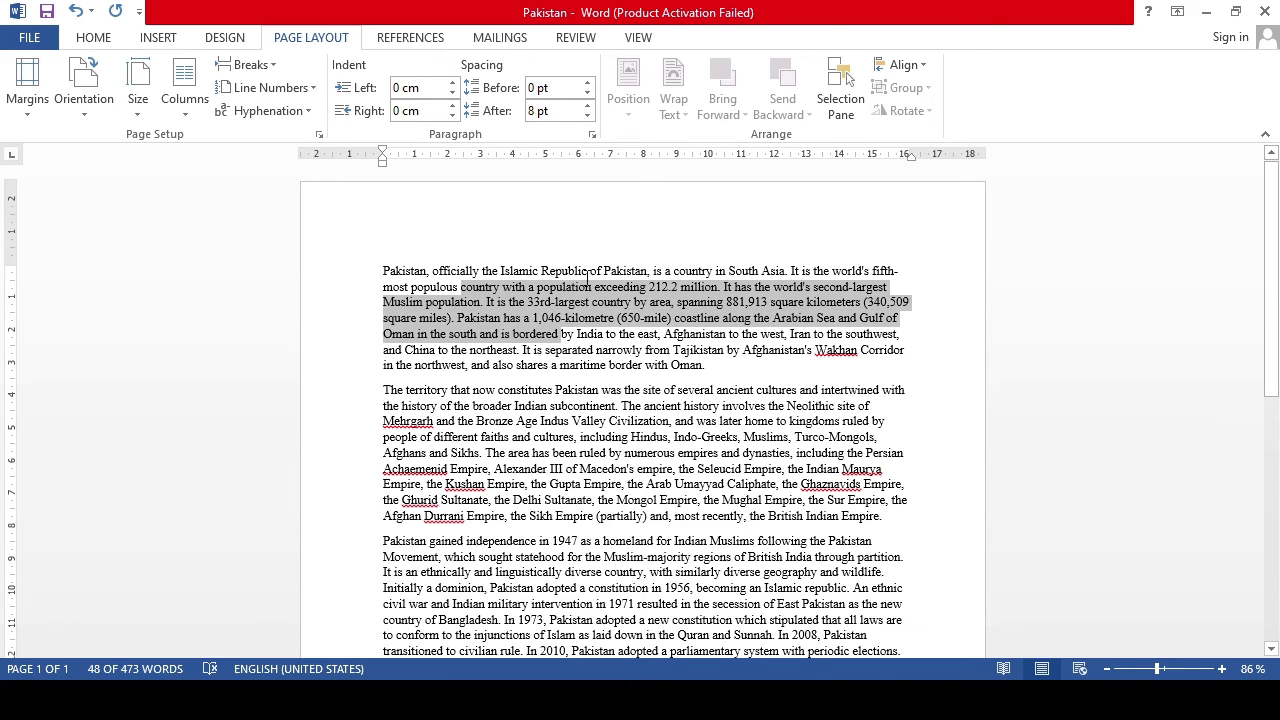
pyautogui.click(548, 275)
pyautogui.moveTo(557, 275); pyautogui.dragTo(600, 302)
pyautogui.click(577, 334)
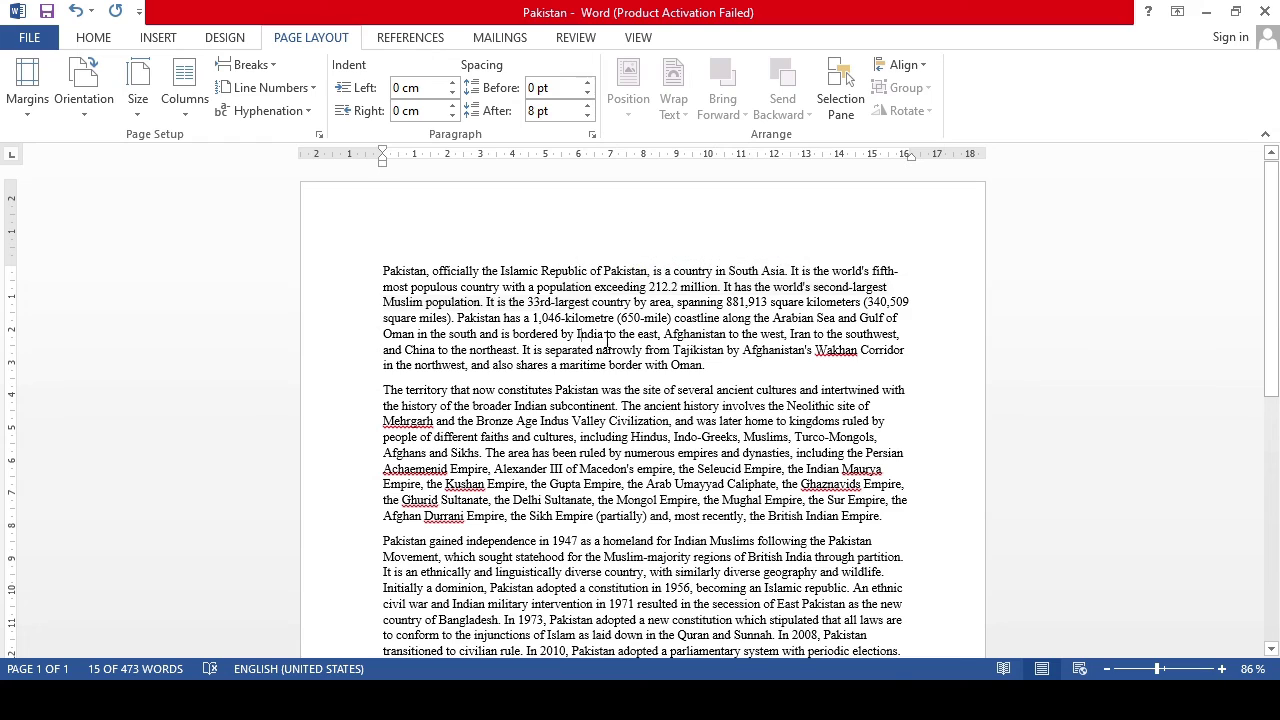
# Step: Try right indents on the first paragraph from 1.1 cm up to 3.6 cm and back down to 0.3 cm
pyautogui.click(428, 110)
pyautogui.write('1.1')
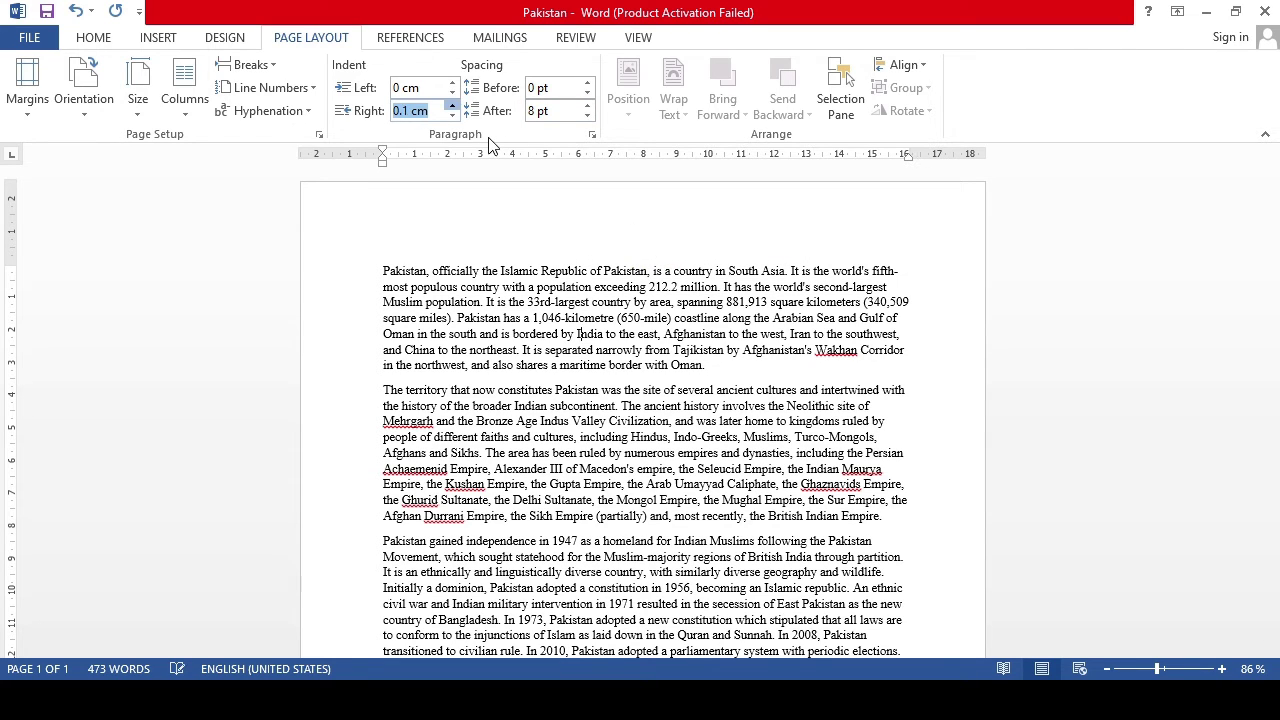
pyautogui.press('Return')
pyautogui.press('Up')
pyautogui.press('Up')
pyautogui.press('Up')
pyautogui.press('Up')
pyautogui.press('Up')
pyautogui.press('Up')
pyautogui.press('Up')
pyautogui.press('Up')
pyautogui.press('Up')
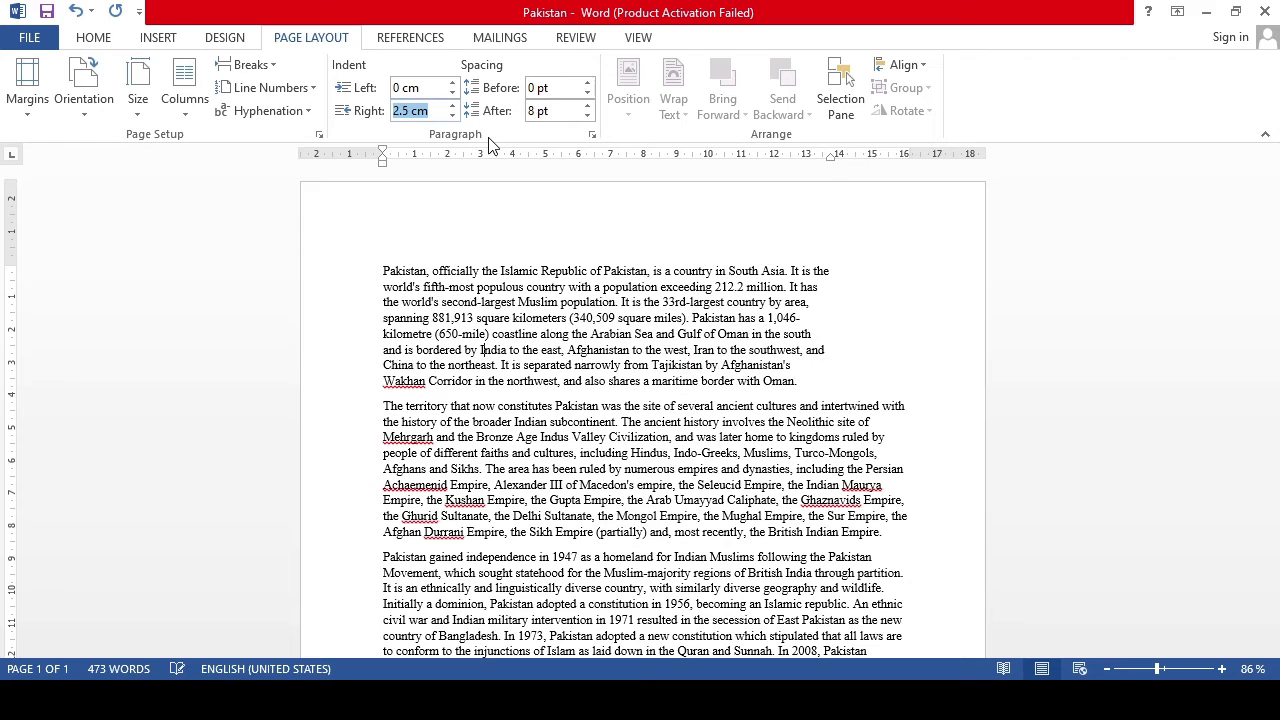
pyautogui.press('Up')
pyautogui.press('Up')
pyautogui.press('Up')
pyautogui.press('Up')
pyautogui.press('Up')
pyautogui.press('Up')
pyautogui.press('Up')
pyautogui.press('Up')
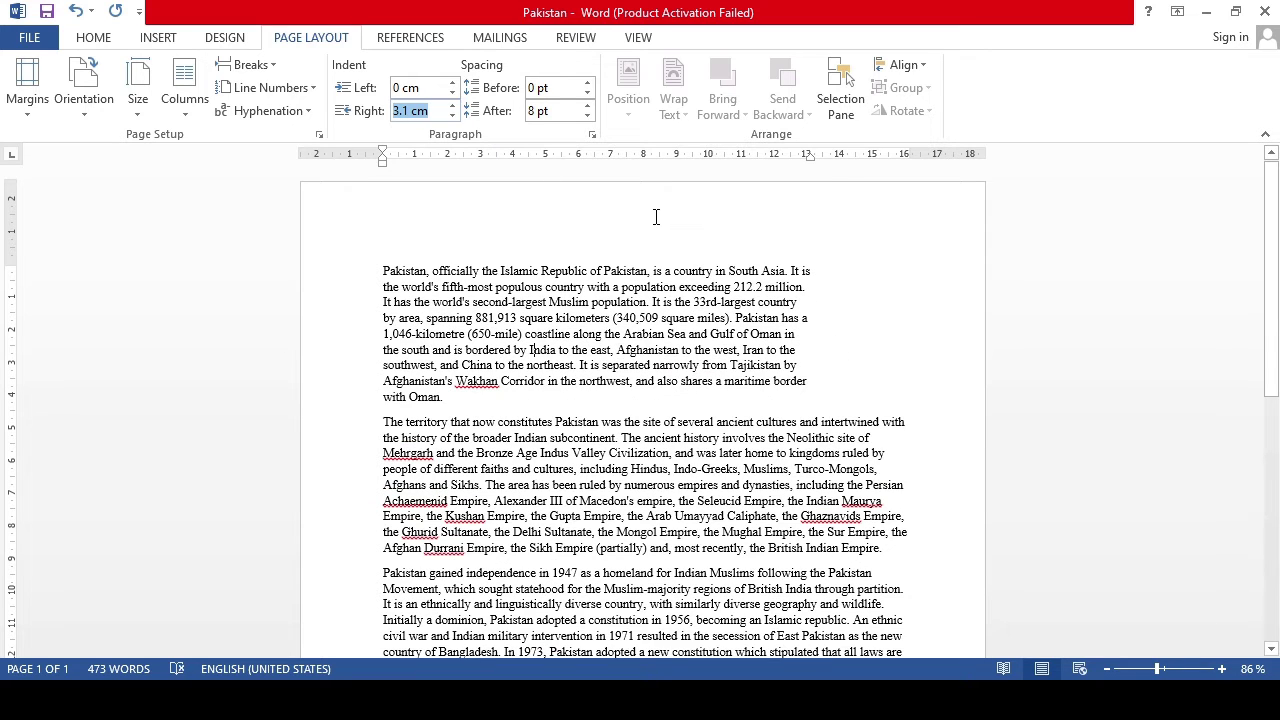
pyautogui.press('Up')
pyautogui.press('Up')
pyautogui.press('Up')
pyautogui.press('Up')
pyautogui.press('Up')
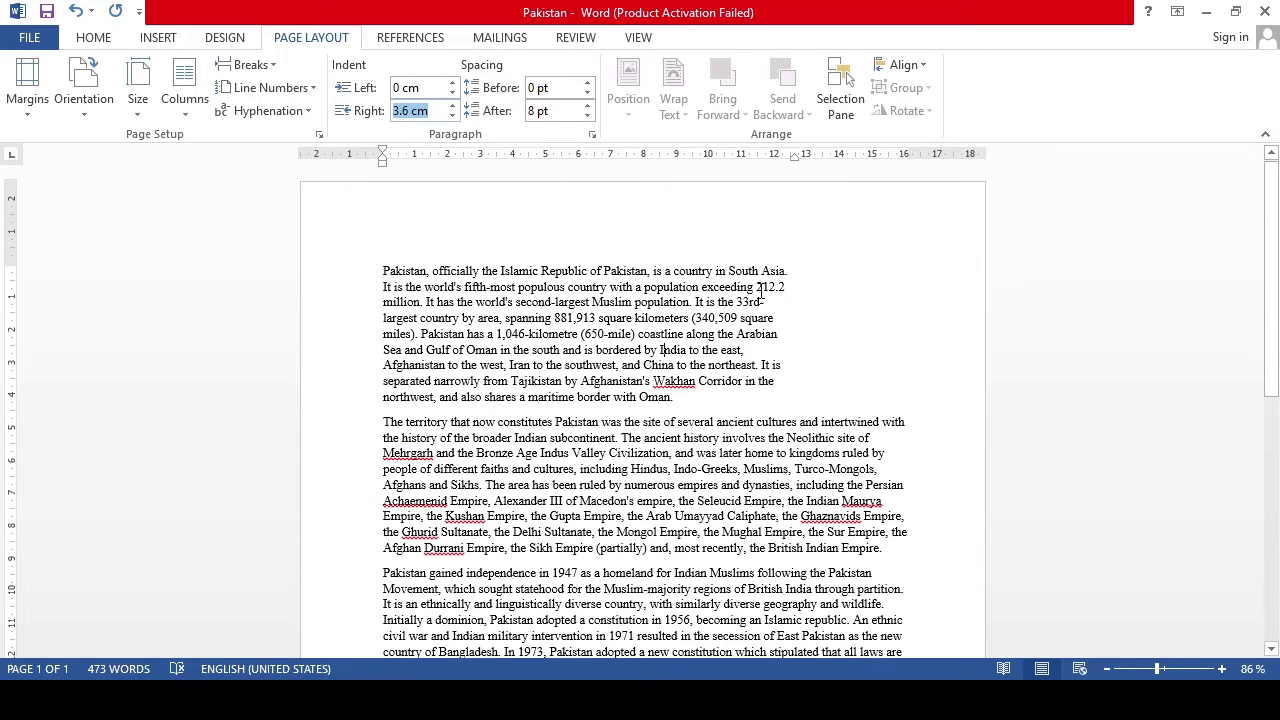
pyautogui.press('Up')
pyautogui.press('Up')
pyautogui.press('Up')
pyautogui.press('Up')
pyautogui.press('Up')
pyautogui.press('Up')
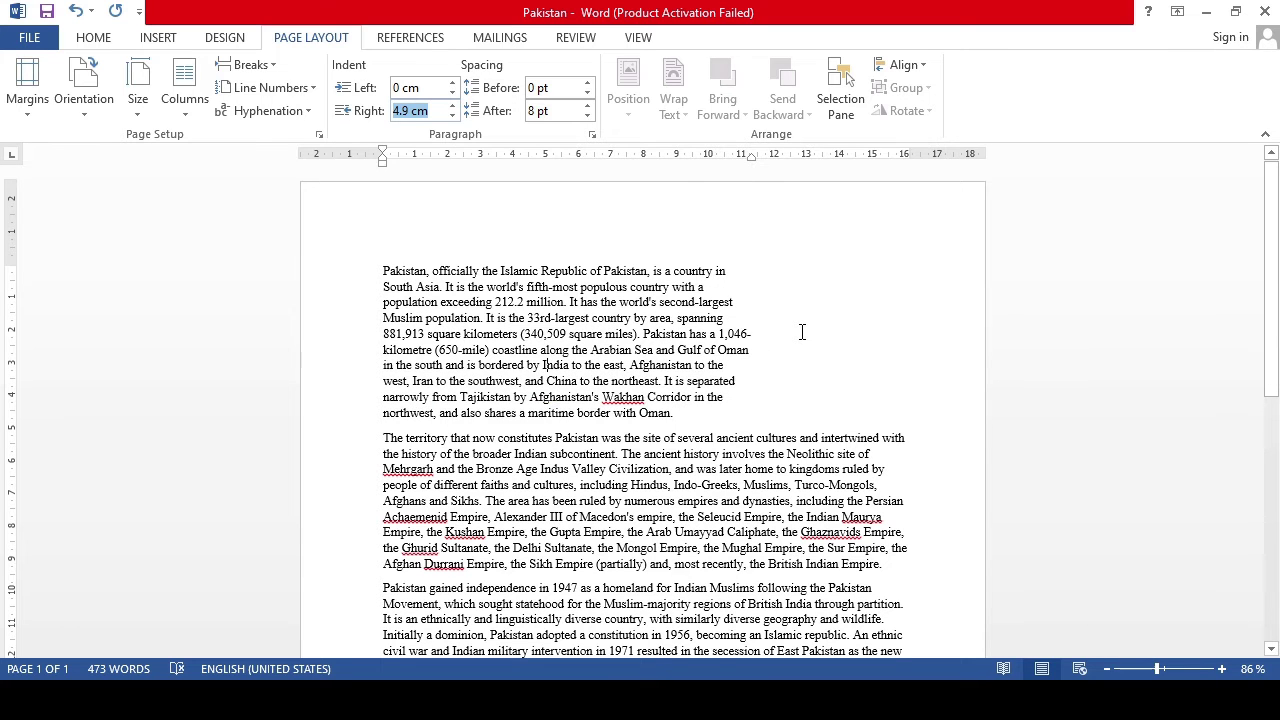
pyautogui.press('Down')
pyautogui.press('Down')
pyautogui.press('Down')
pyautogui.press('Down')
pyautogui.press('Down')
pyautogui.press('Down')
pyautogui.press('Down')
pyautogui.press('Down')
pyautogui.press('Down')
pyautogui.press('Down')
pyautogui.press('Down')
pyautogui.press('Down')
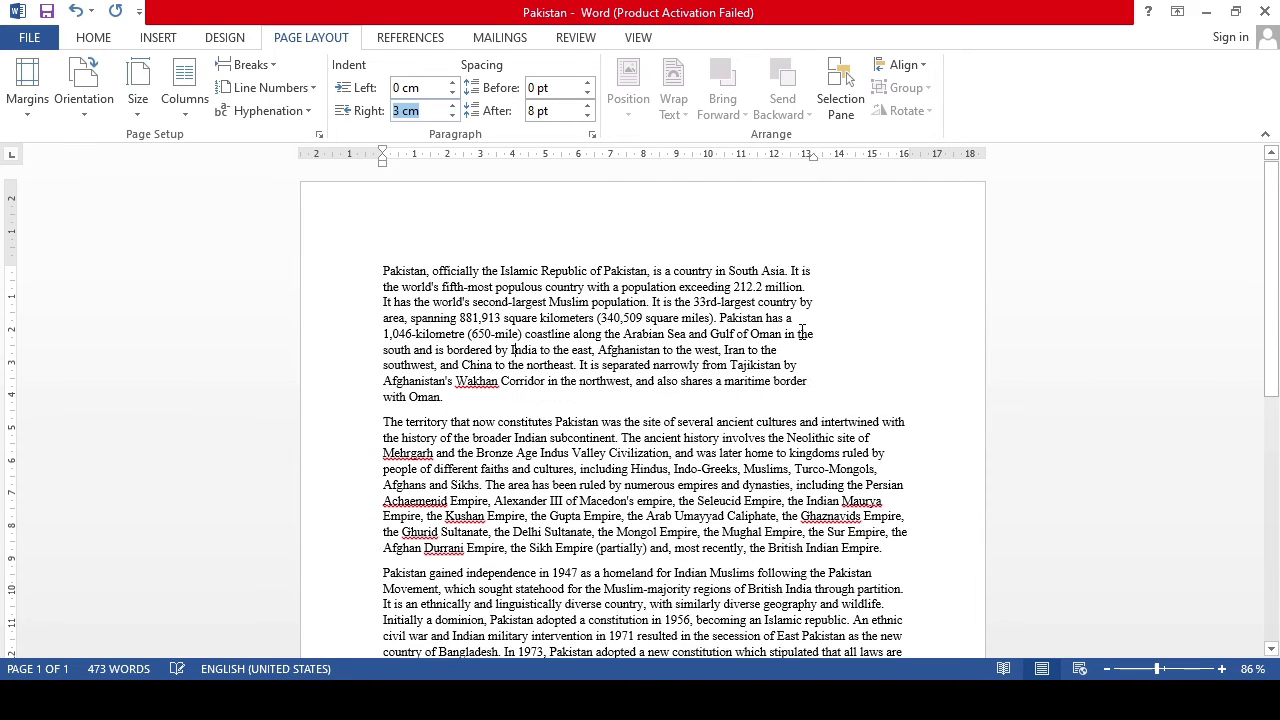
pyautogui.press('Down')
pyautogui.press('Down')
pyautogui.press('Down')
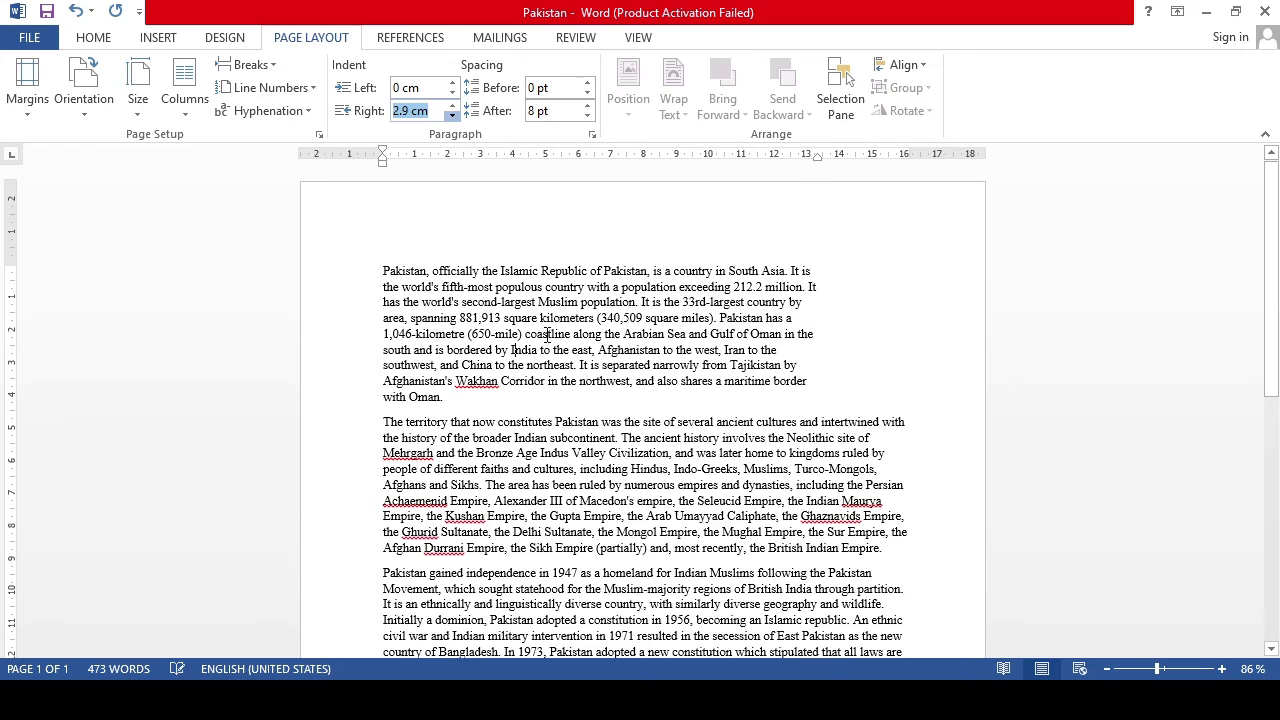
pyautogui.press('Down')
pyautogui.press('Down')
pyautogui.press('Down')
pyautogui.press('Down')
pyautogui.press('Down')
pyautogui.press('Down')
pyautogui.press('Down')
pyautogui.press('Down')
pyautogui.press('Down')
pyautogui.press('Down')
pyautogui.press('Down')
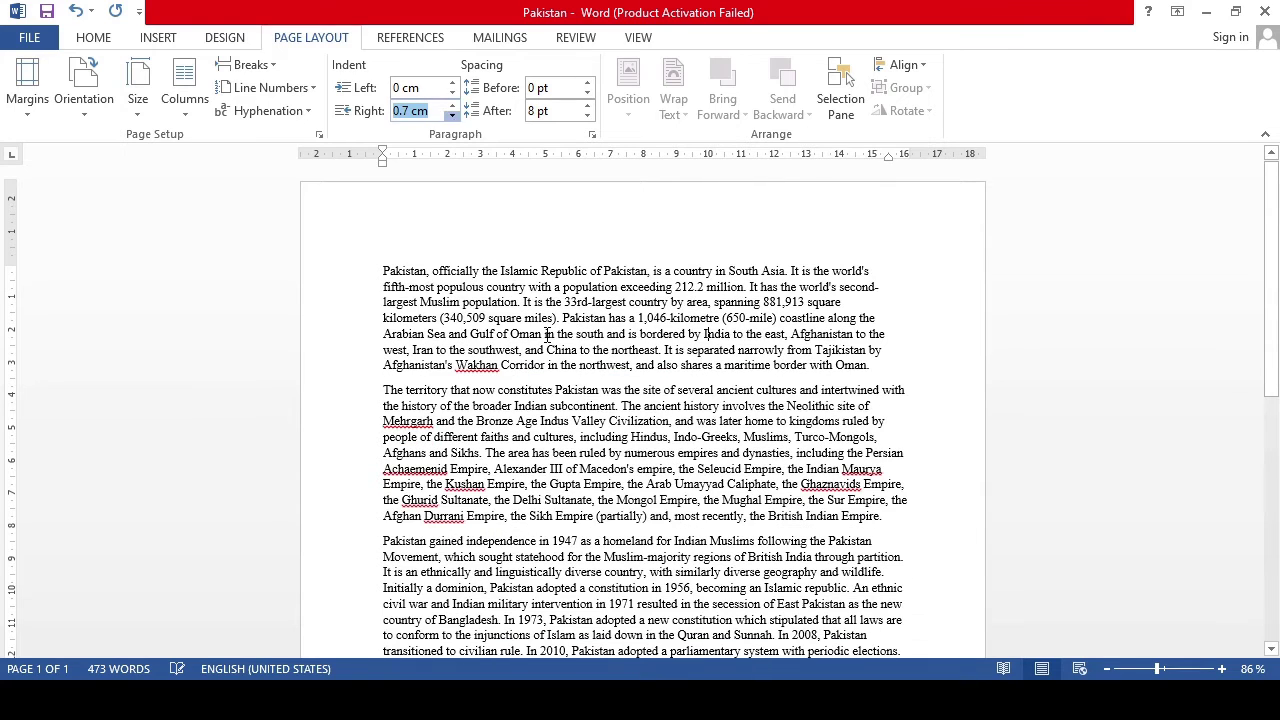
pyautogui.press('Down')
pyautogui.press('Down')
pyautogui.press('Down')
pyautogui.press('Down')
pyautogui.press('Down')
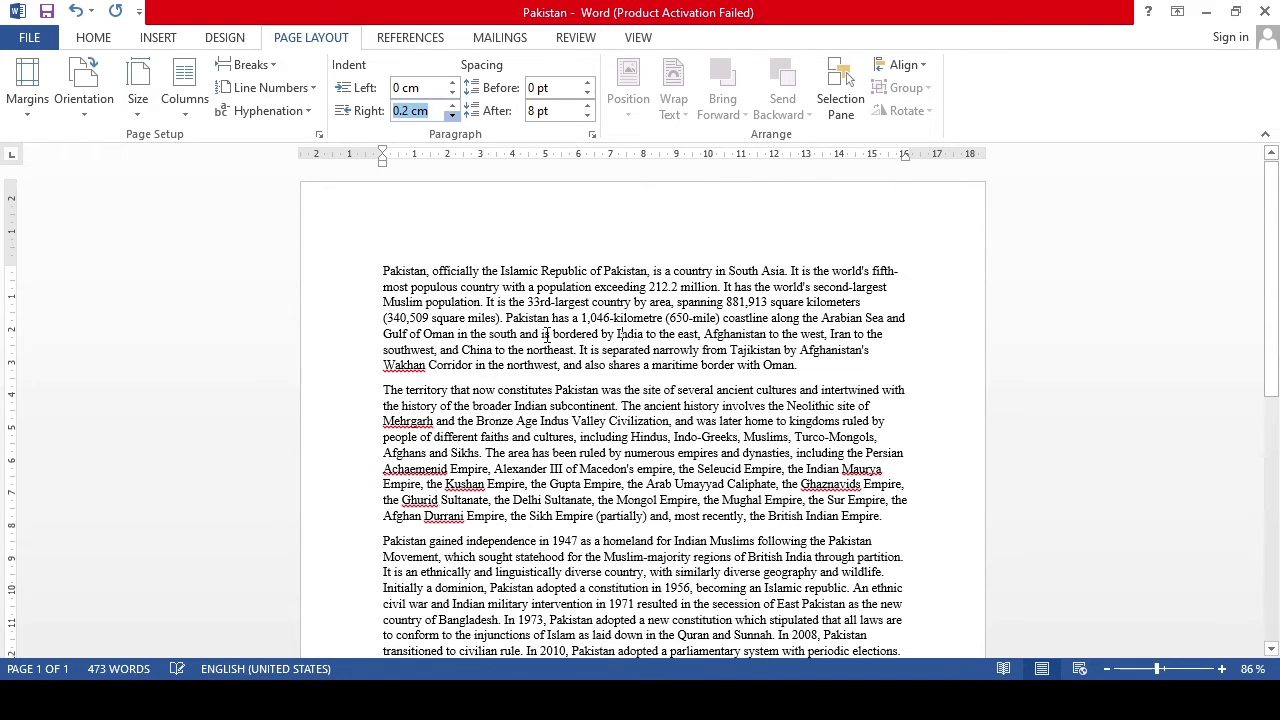
pyautogui.press('Down')
pyautogui.press('Down')
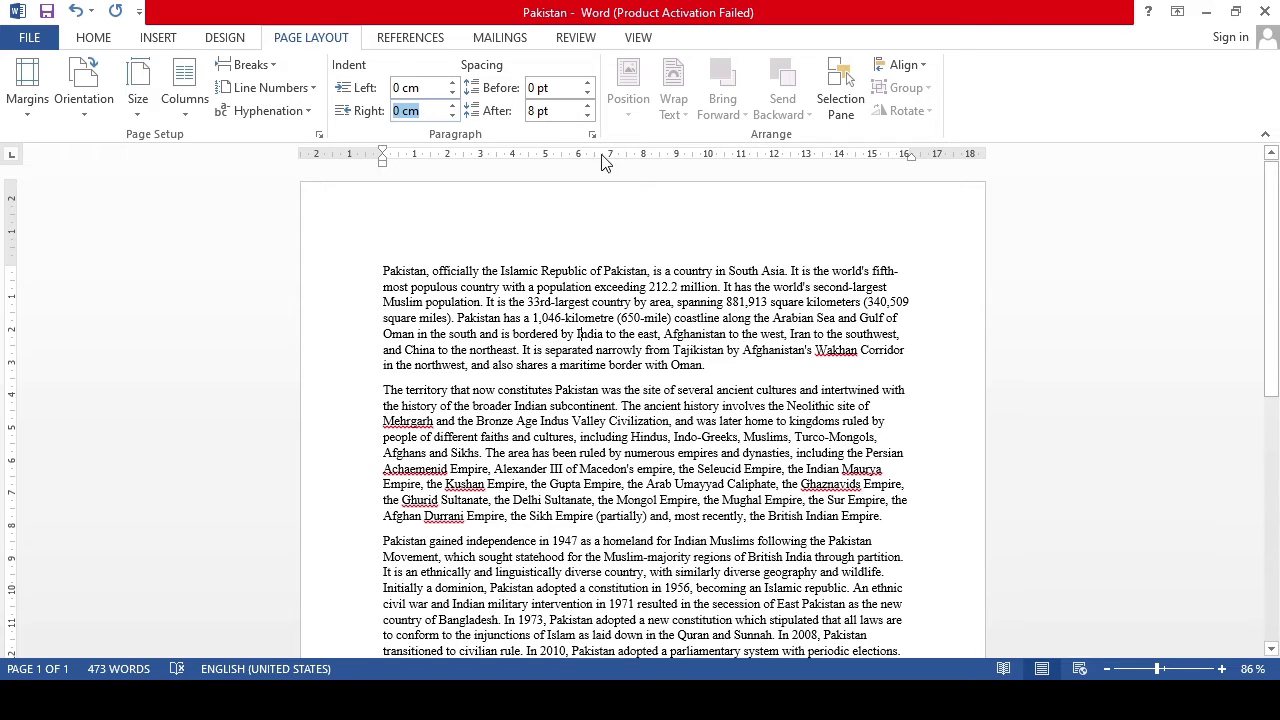
# Step: Move to the second paragraph, select and deselect its first line, then edit its Spacing Before
pyautogui.click(466, 285)
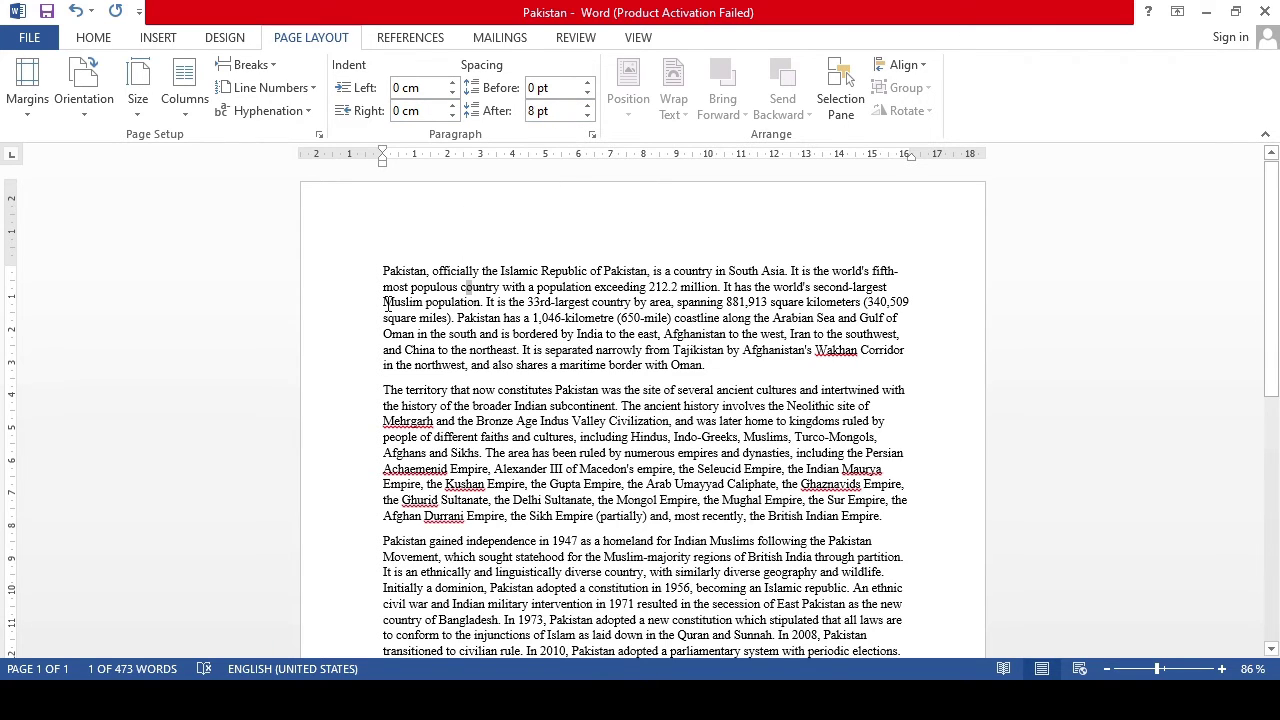
pyautogui.hotkey('ctrl', 'Down')
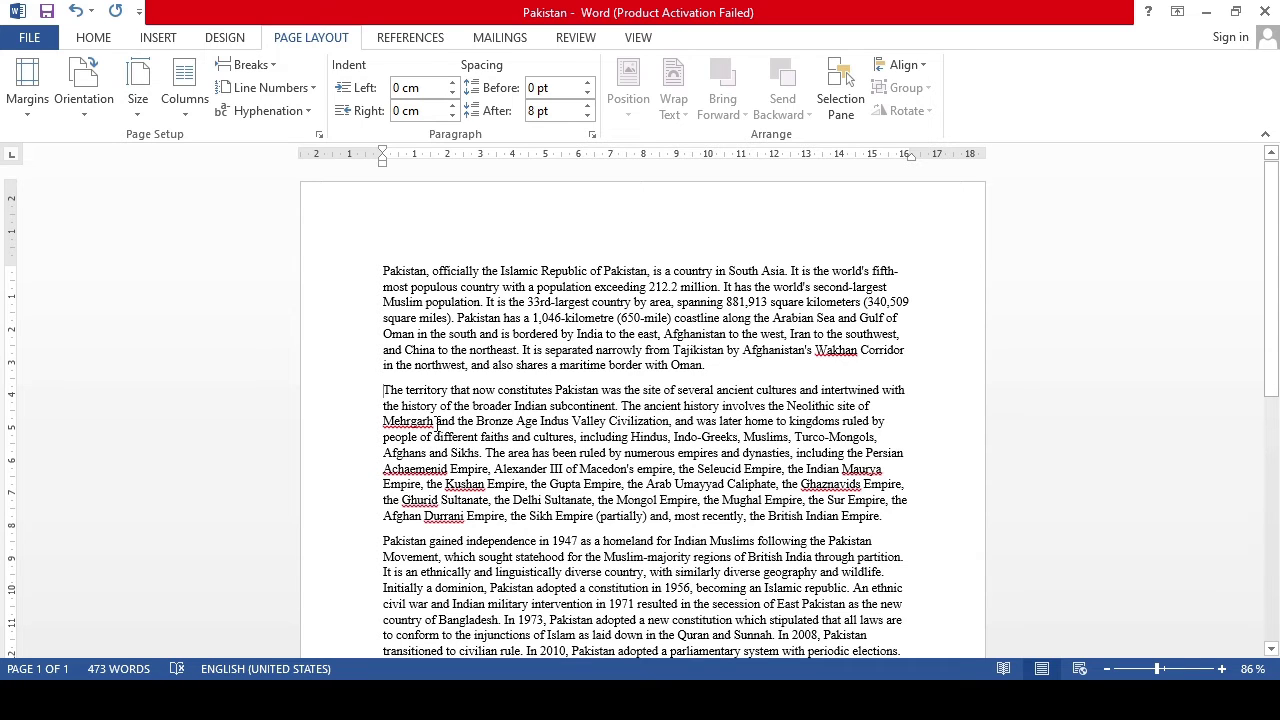
pyautogui.moveTo(384, 390); pyautogui.dragTo(905, 390)
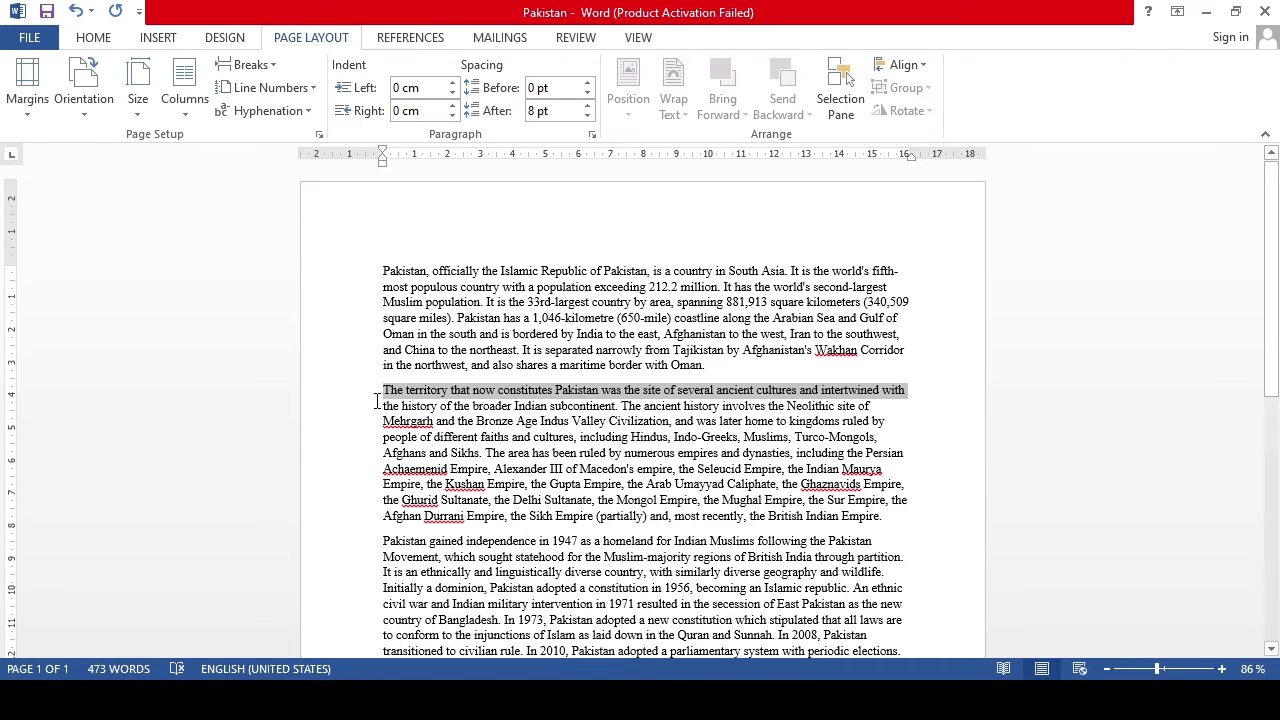
pyautogui.click(1066, 591)
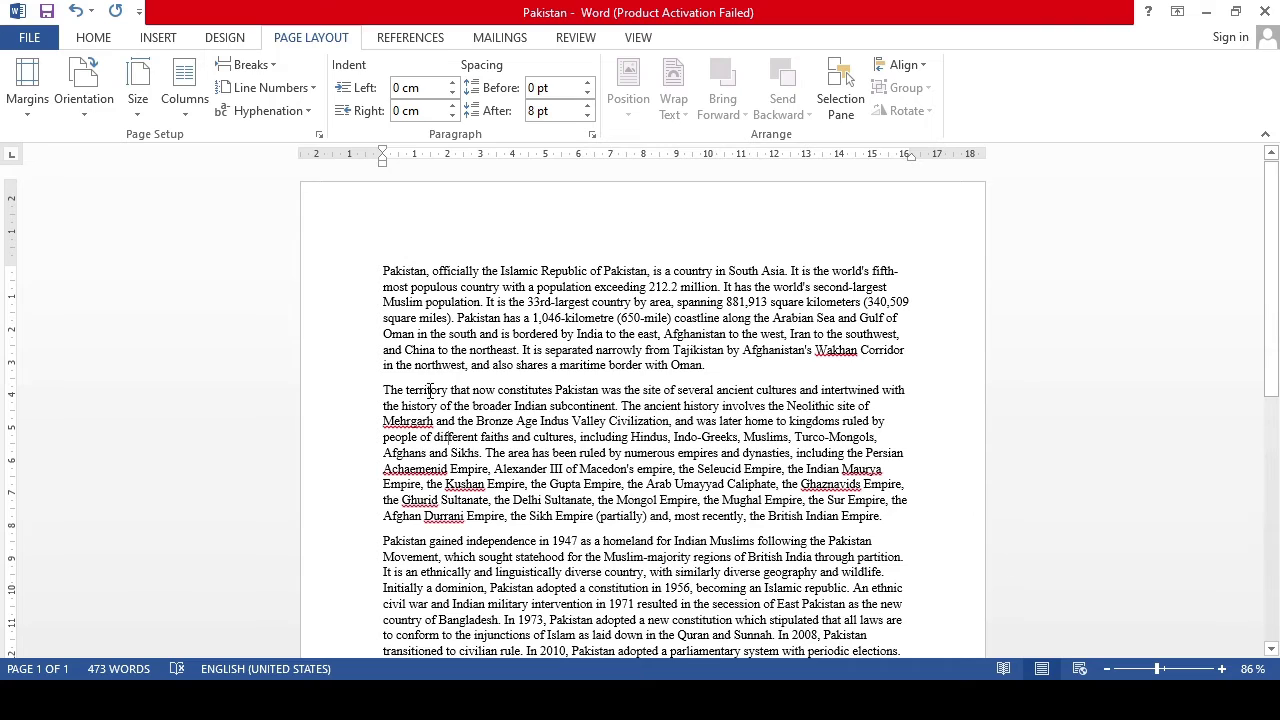
pyautogui.click(548, 88)
# Step: Raise the second paragraph's Spacing Before, then set Spacing After to 0 and then 36 pt
pyautogui.press('Up')
pyautogui.press('Up')
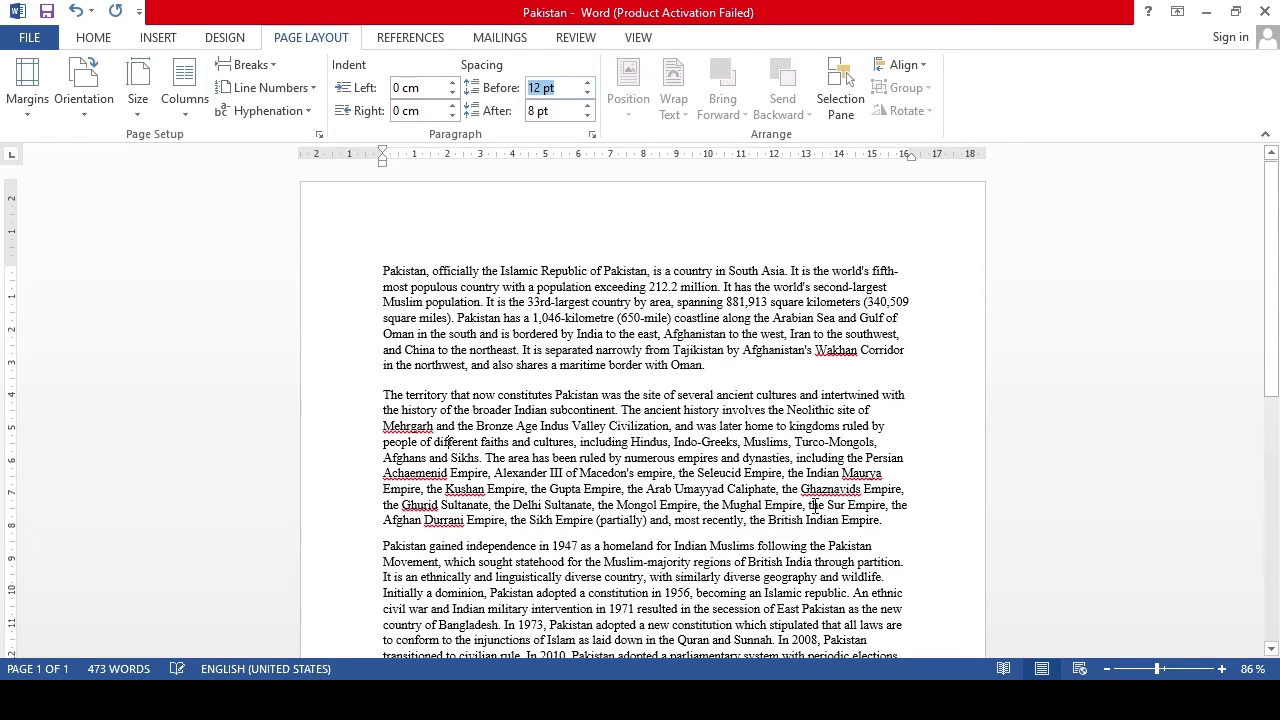
pyautogui.press('Up')
pyautogui.press('Up')
pyautogui.press('Up')
pyautogui.press('Up')
pyautogui.press('Up')
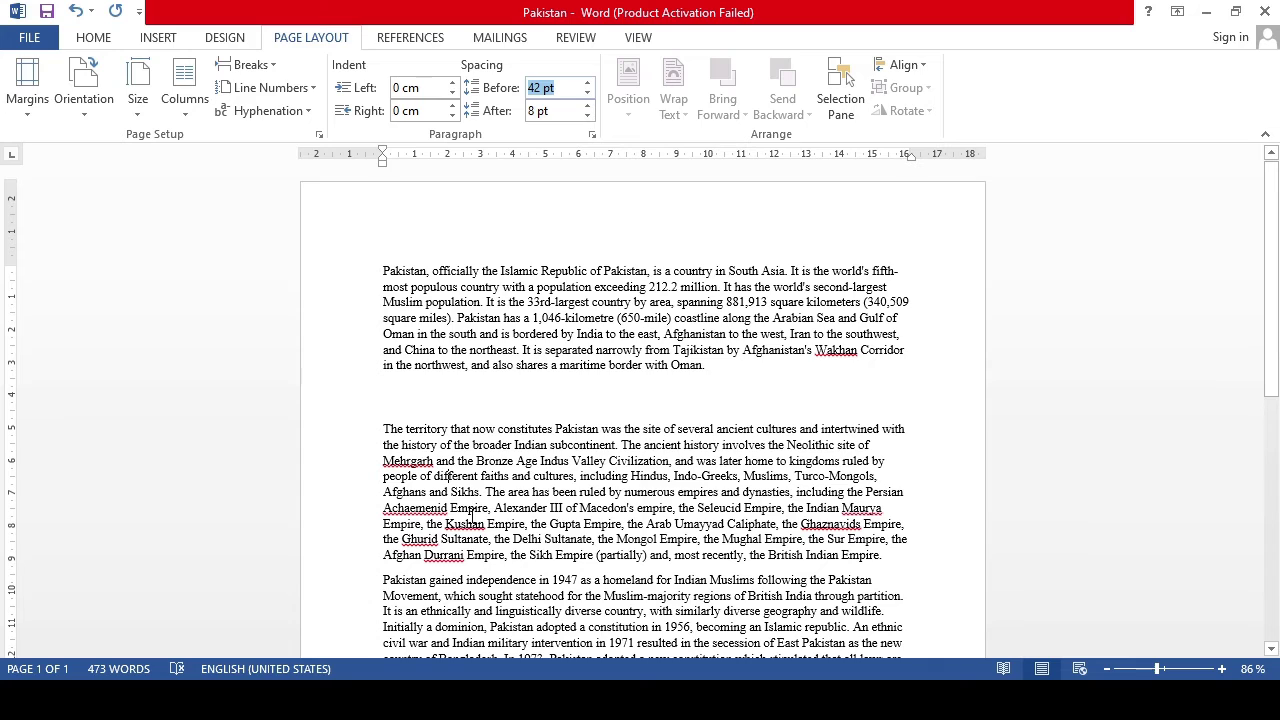
pyautogui.press('Tab')
pyautogui.write('0')
pyautogui.press('Return')
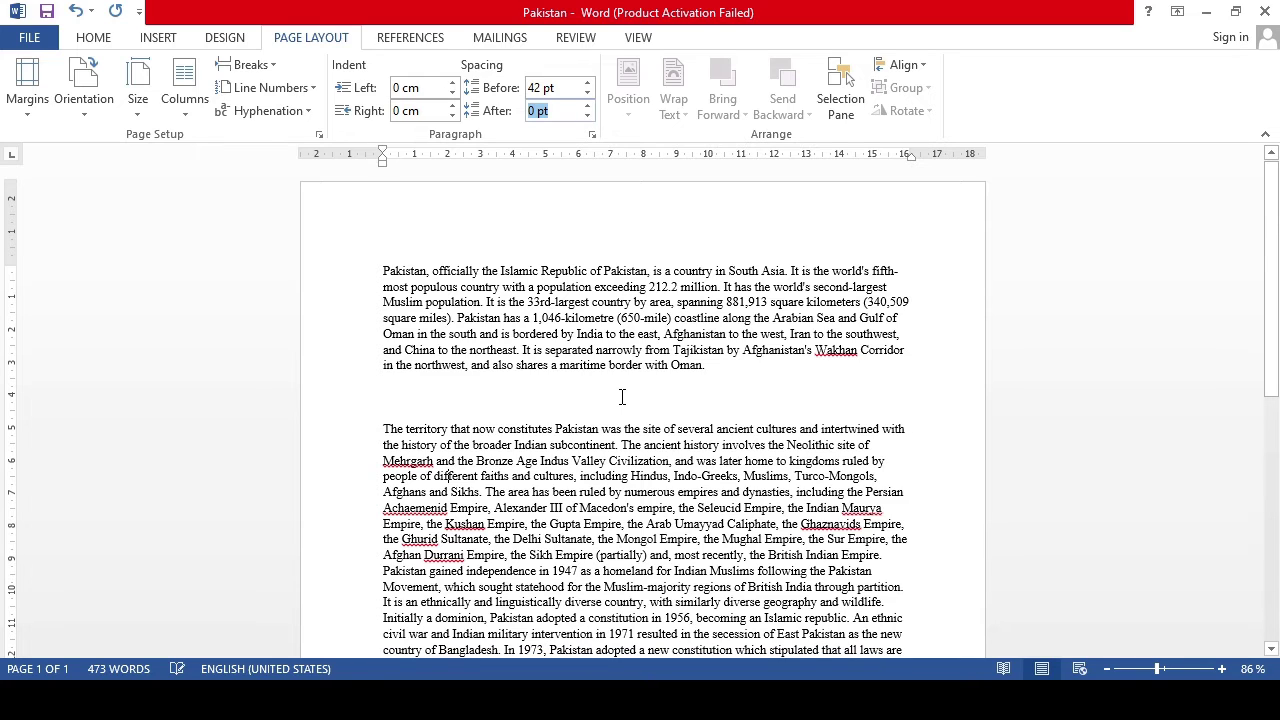
pyautogui.write('36')
pyautogui.press('Return')
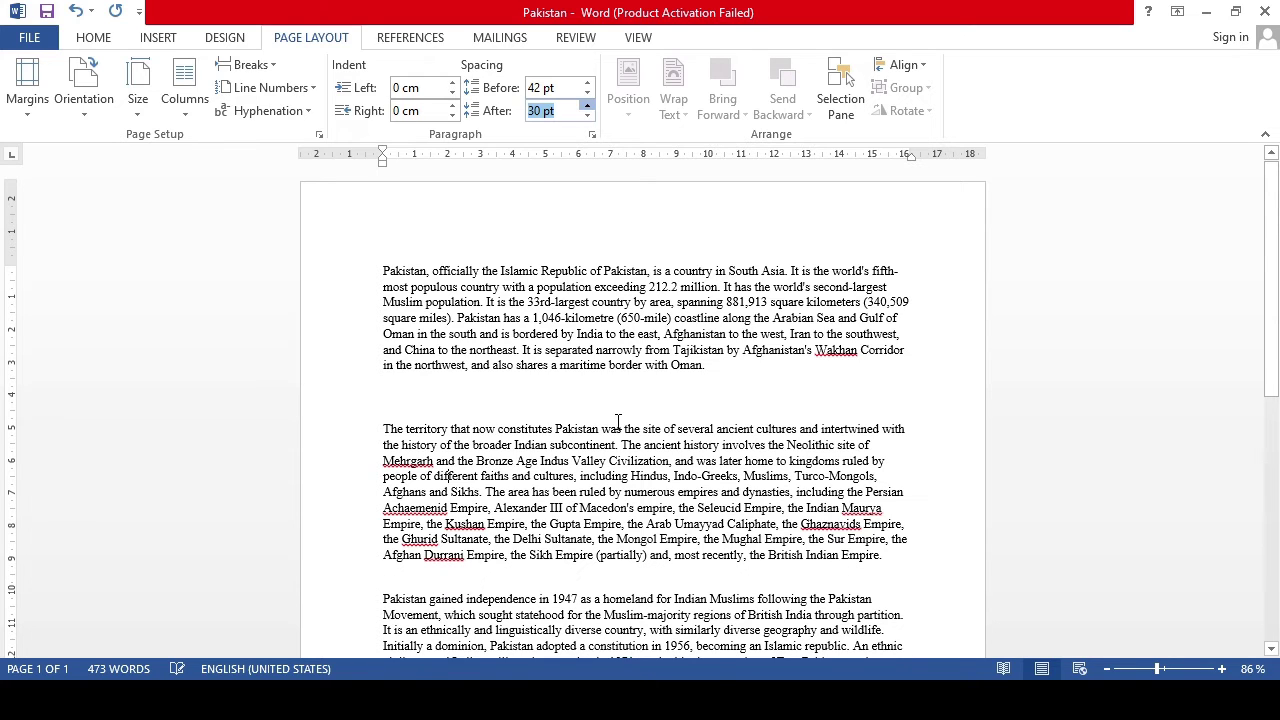
# Step: Check the spacing values and select second-paragraph text from 'broader' through 'Gupta'
pyautogui.scroll(-2, 1275, 335)
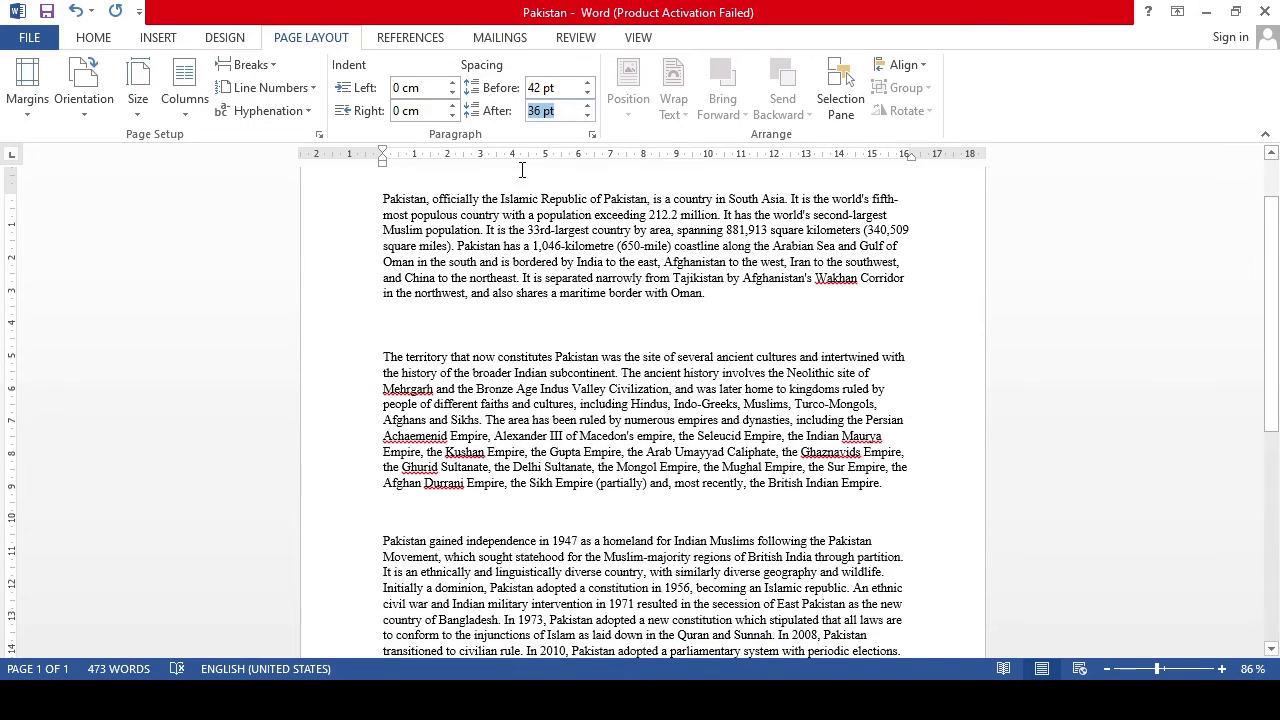
pyautogui.click(553, 89)
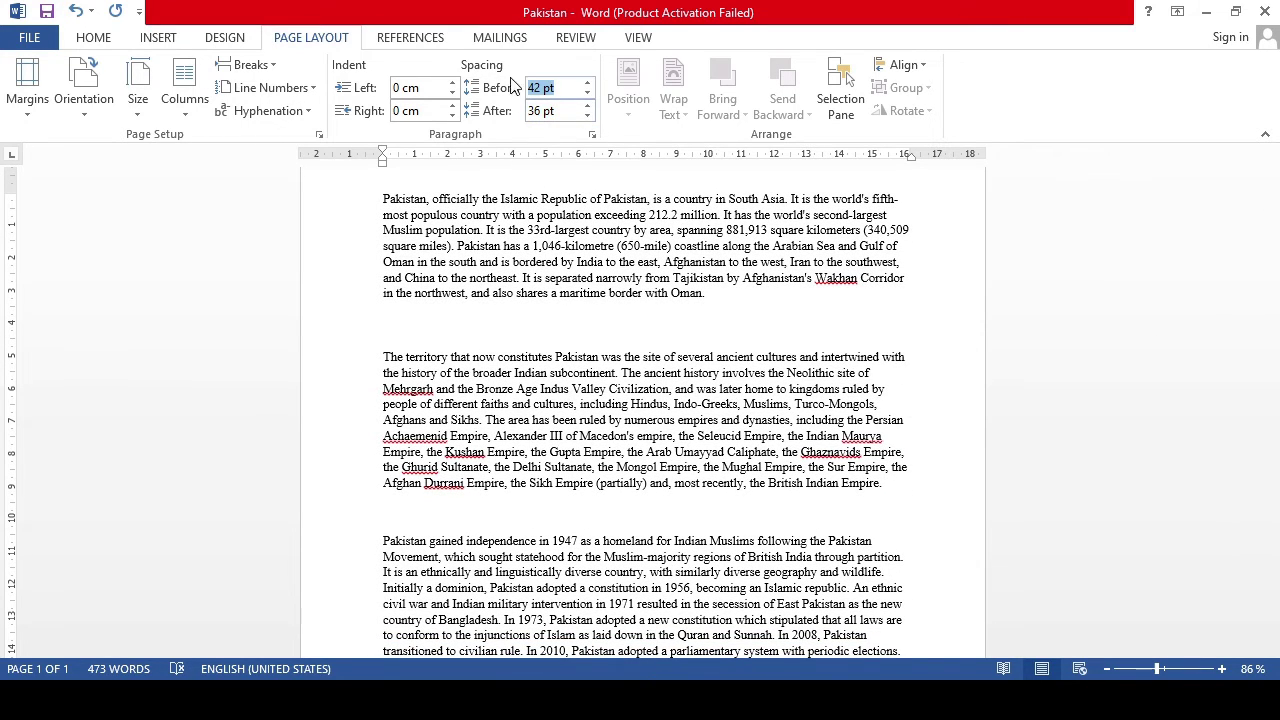
pyautogui.click(560, 110)
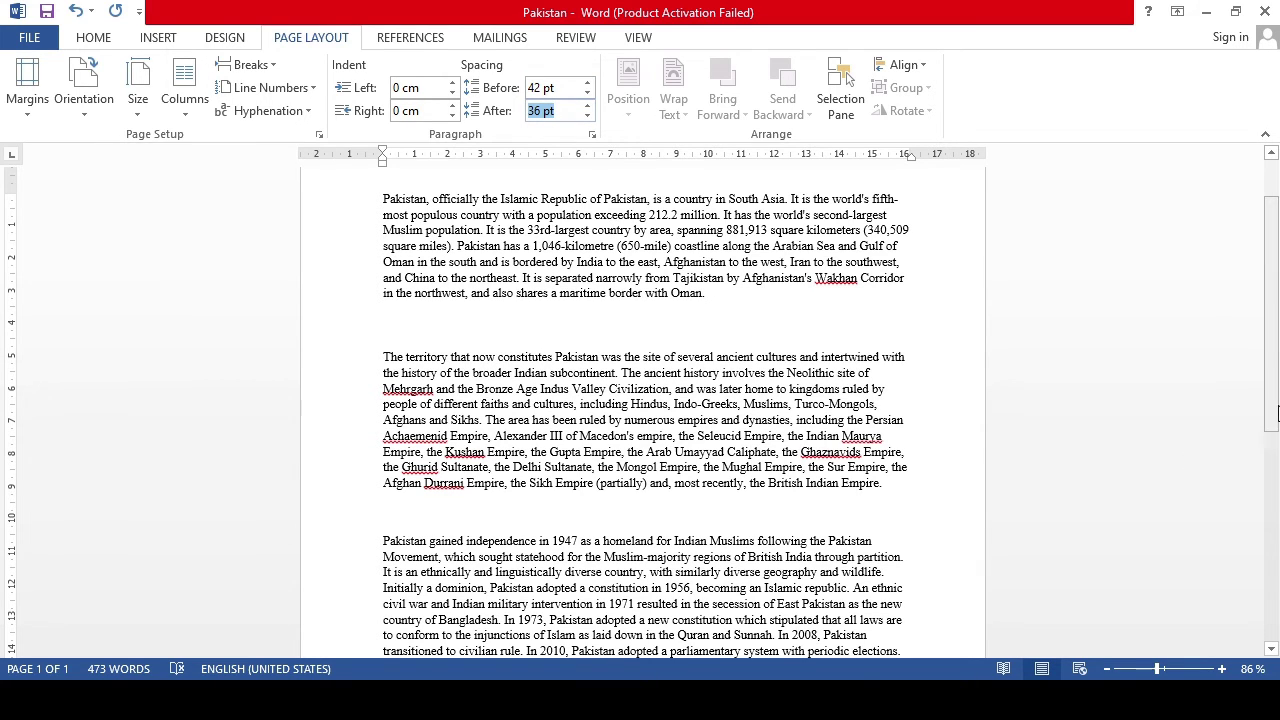
pyautogui.moveTo(1272, 410); pyautogui.dragTo(1276, 388)
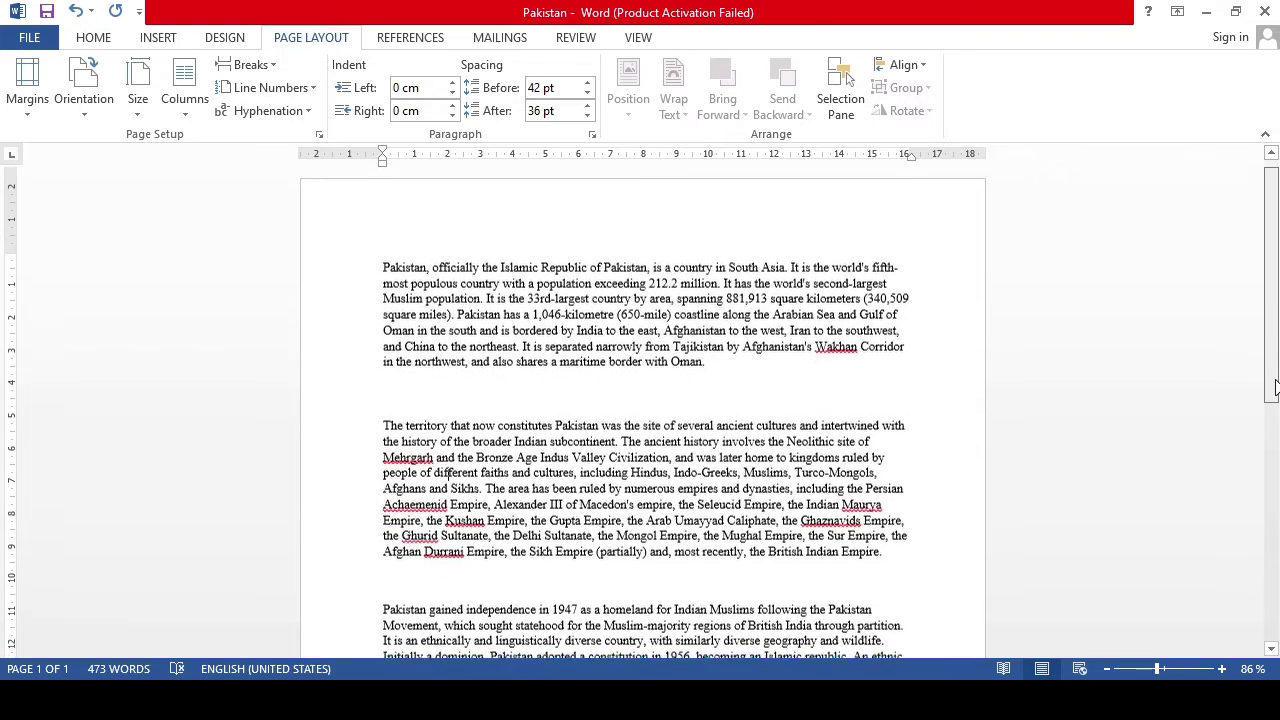
pyautogui.moveTo(497, 404); pyautogui.dragTo(625, 483)
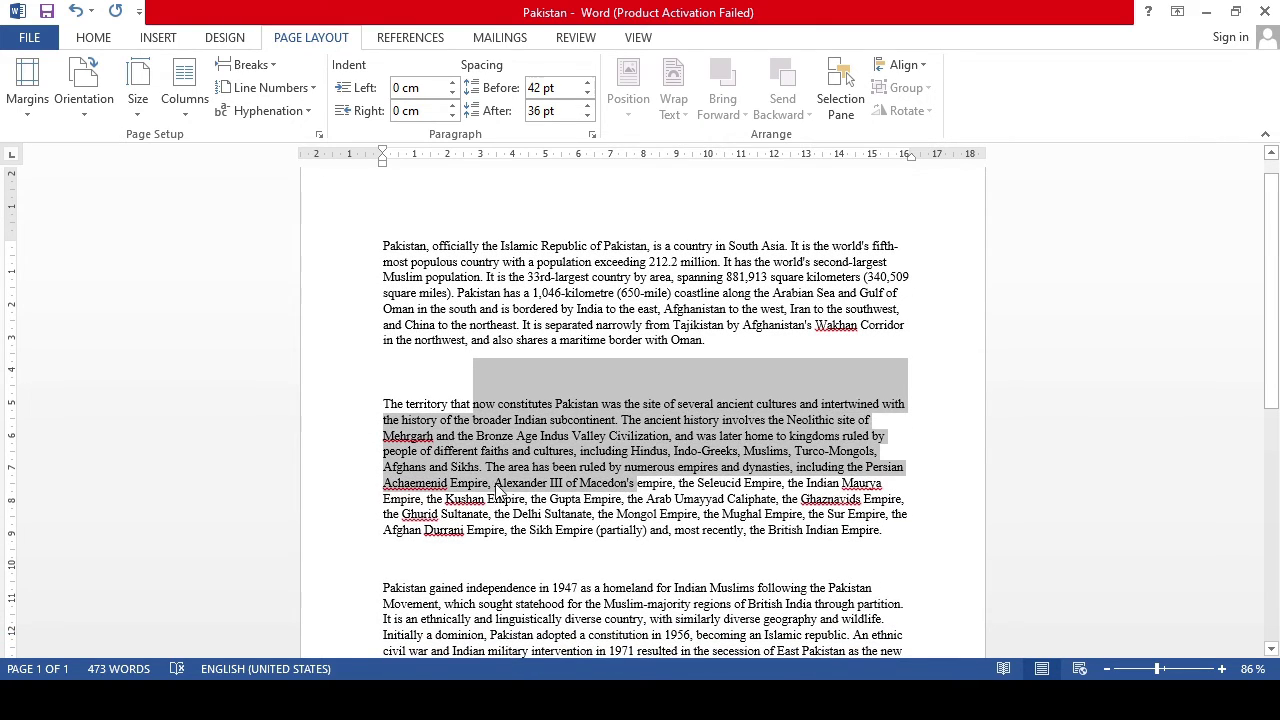
pyautogui.click(468, 420)
pyautogui.moveTo(468, 420); pyautogui.dragTo(581, 498)
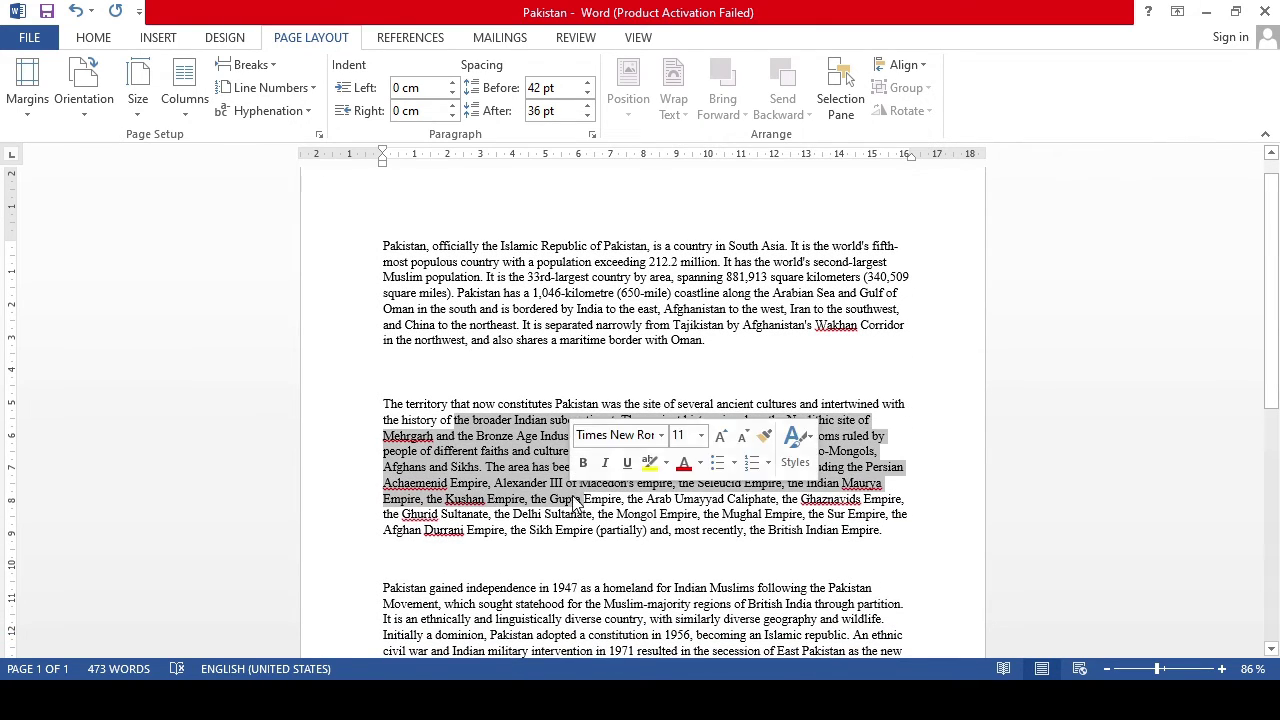
# Step: Nudge Spacing Before up, then set it to 0 pt
pyautogui.click(552, 90)
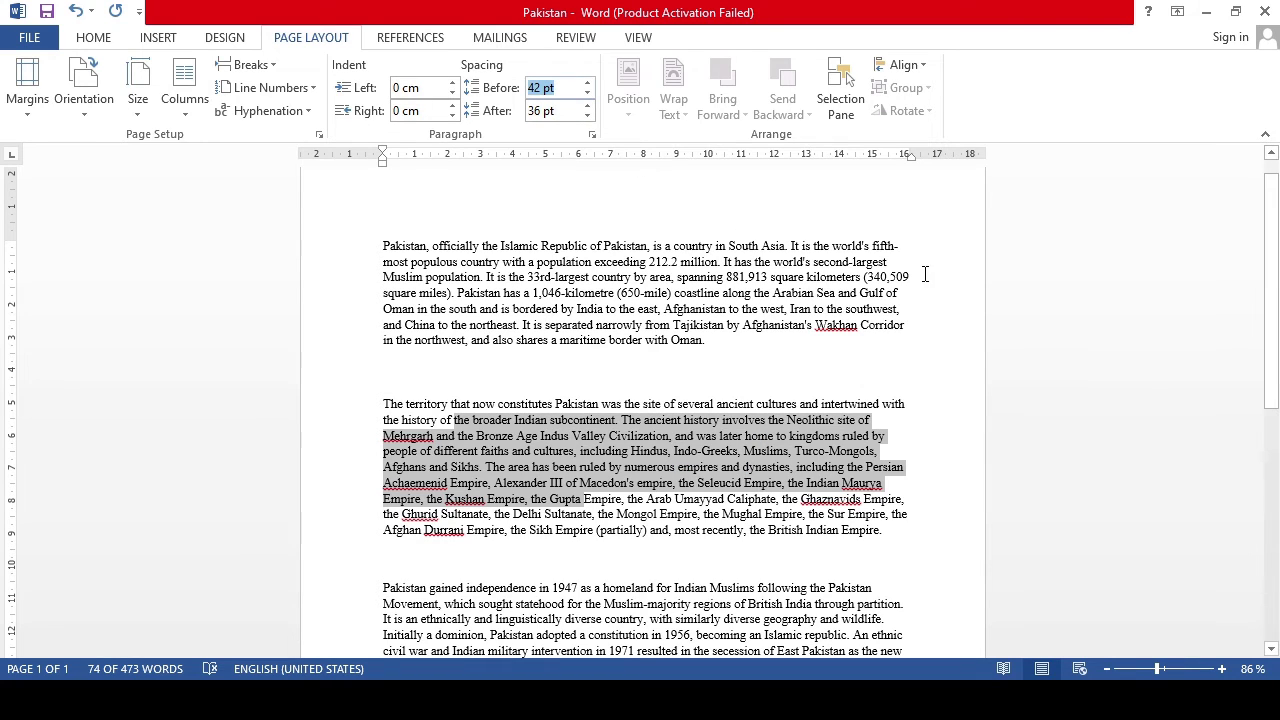
pyautogui.press('Up')
pyautogui.press('Up')
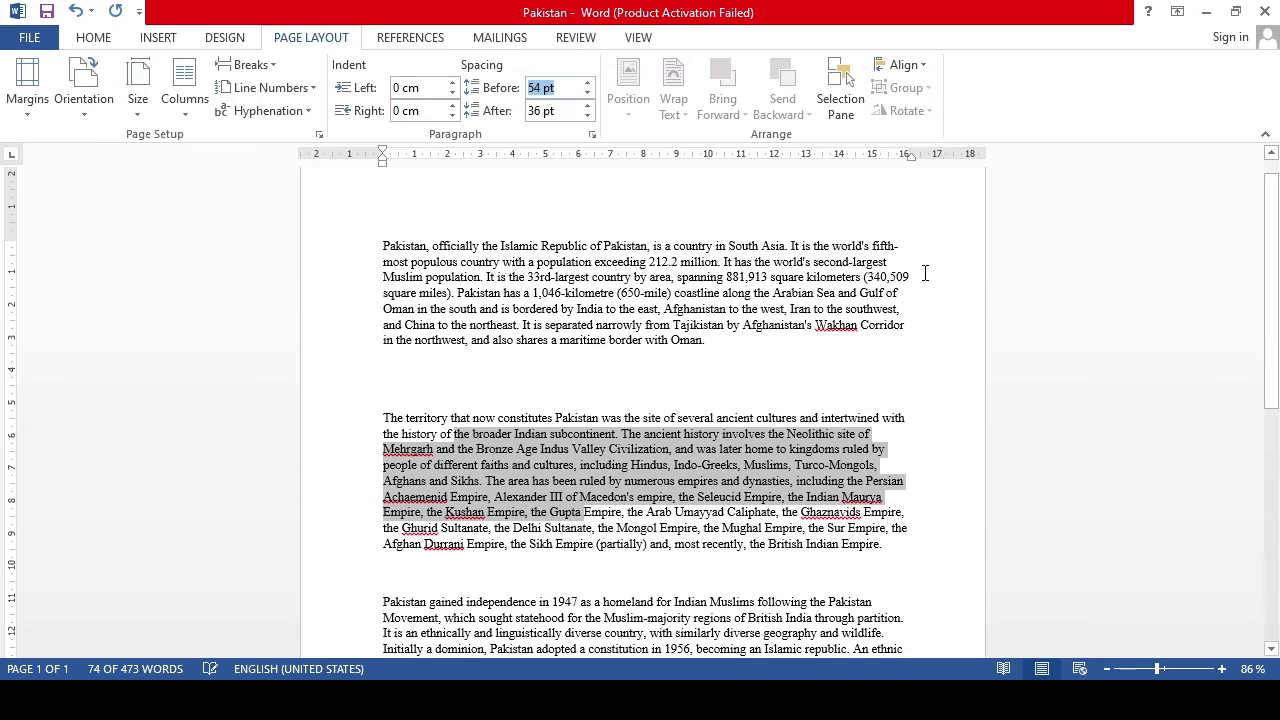
pyautogui.press('Up')
pyautogui.press('Up')
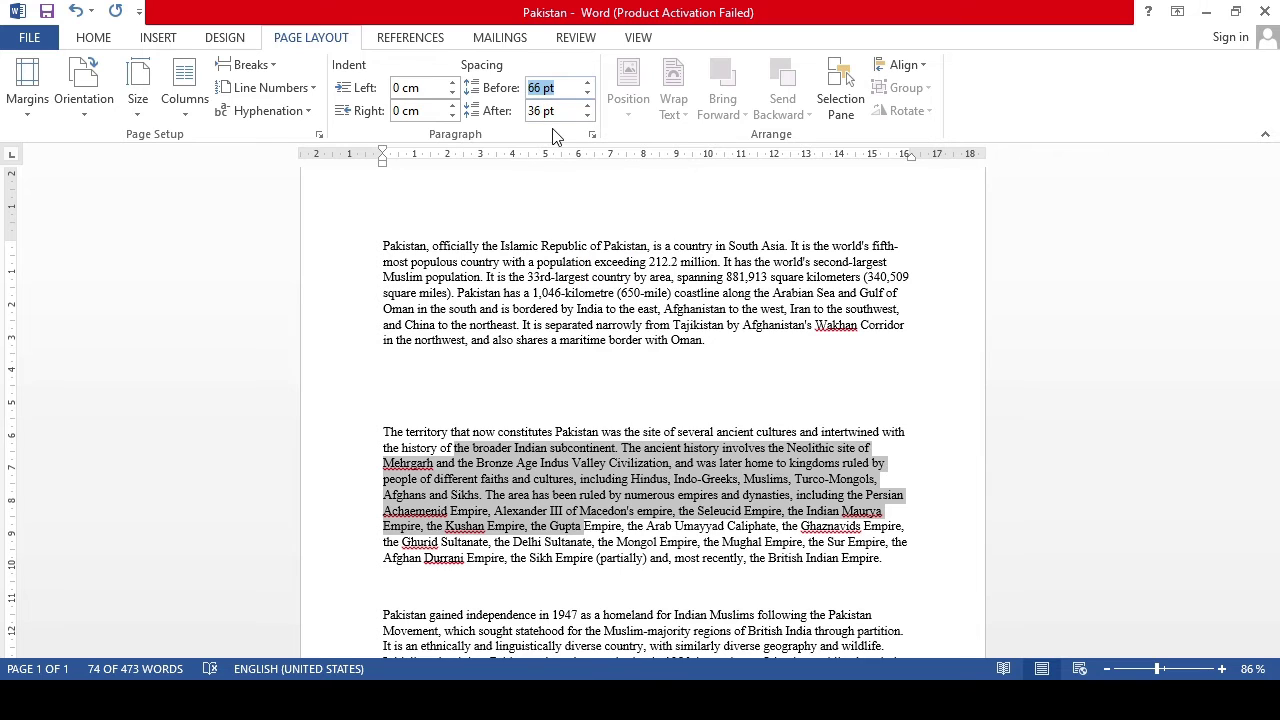
pyautogui.write('0')
pyautogui.press('Tab')
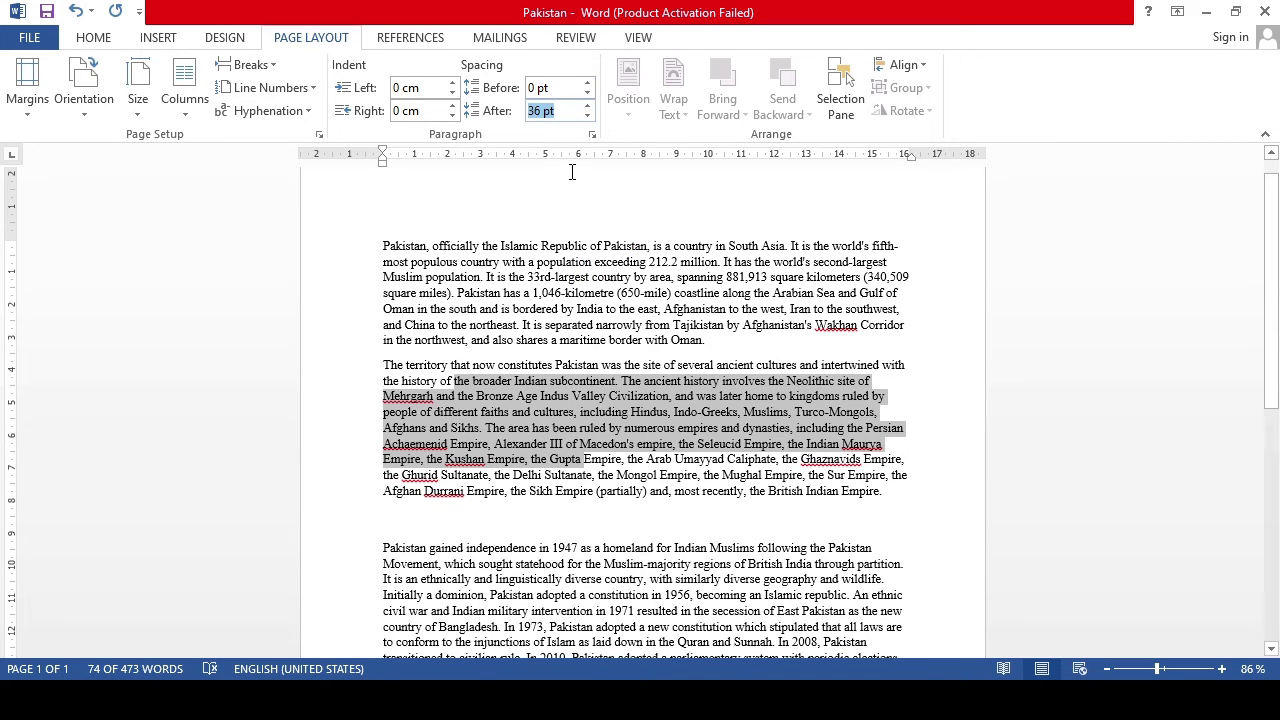
# Step: Set the paragraph's Spacing After to 8 pt
pyautogui.write('8')
pyautogui.click(562, 176)
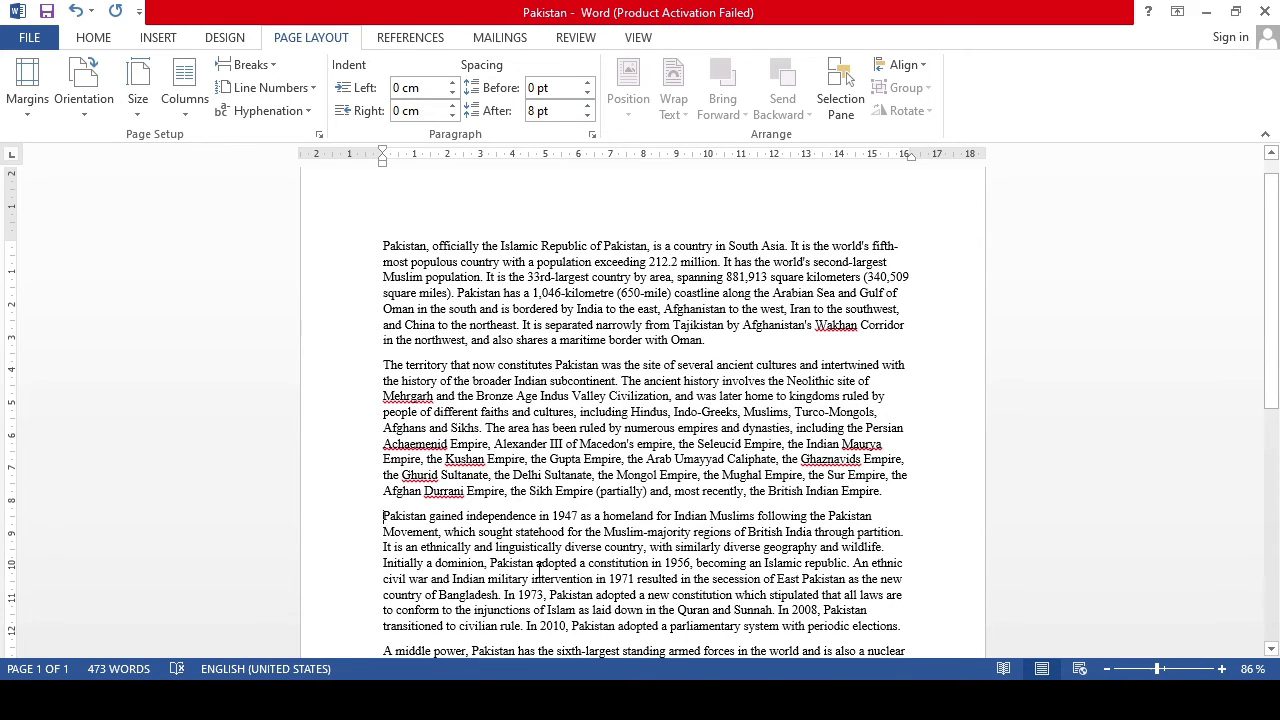
pyautogui.scroll(-2, 420, 520)
pyautogui.scroll(-1, 540, 535)
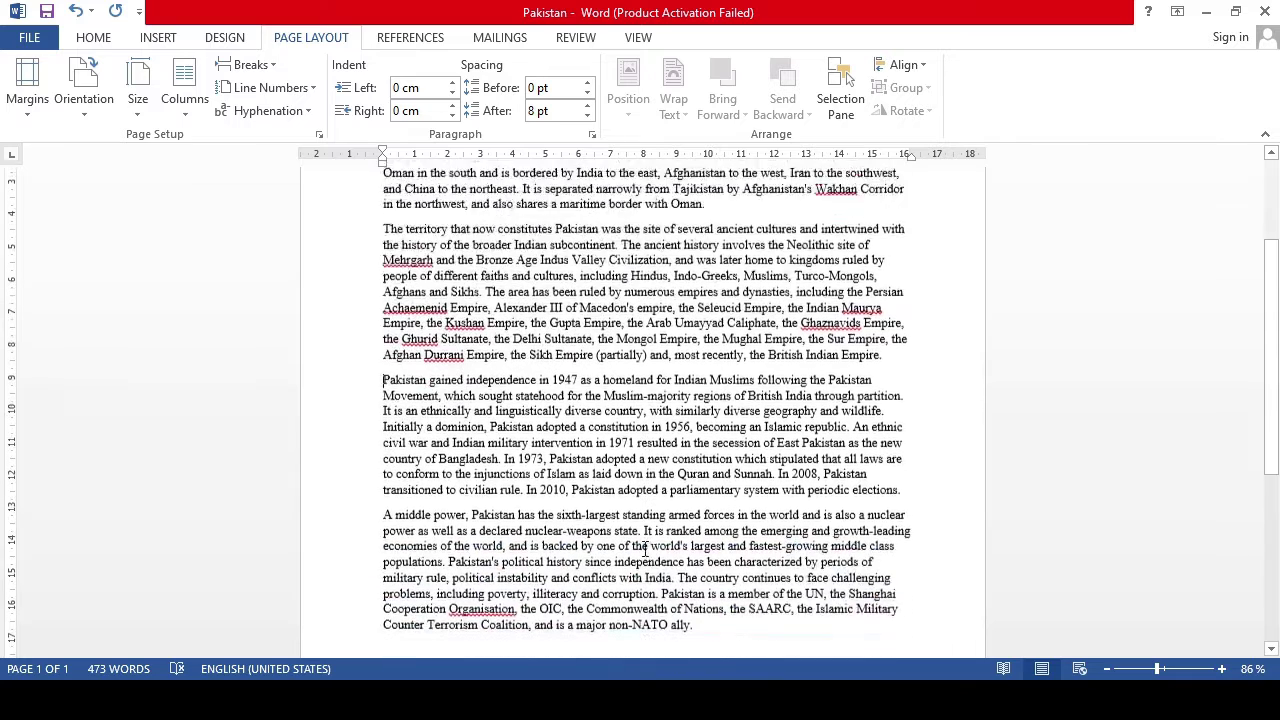
pyautogui.scroll(-2, 643, 548)
# Step: Add two blank lines before the independence paragraph, then delete them again
pyautogui.press('Return')
pyautogui.press('Return')
pyautogui.press('Return')
pyautogui.press('Return')
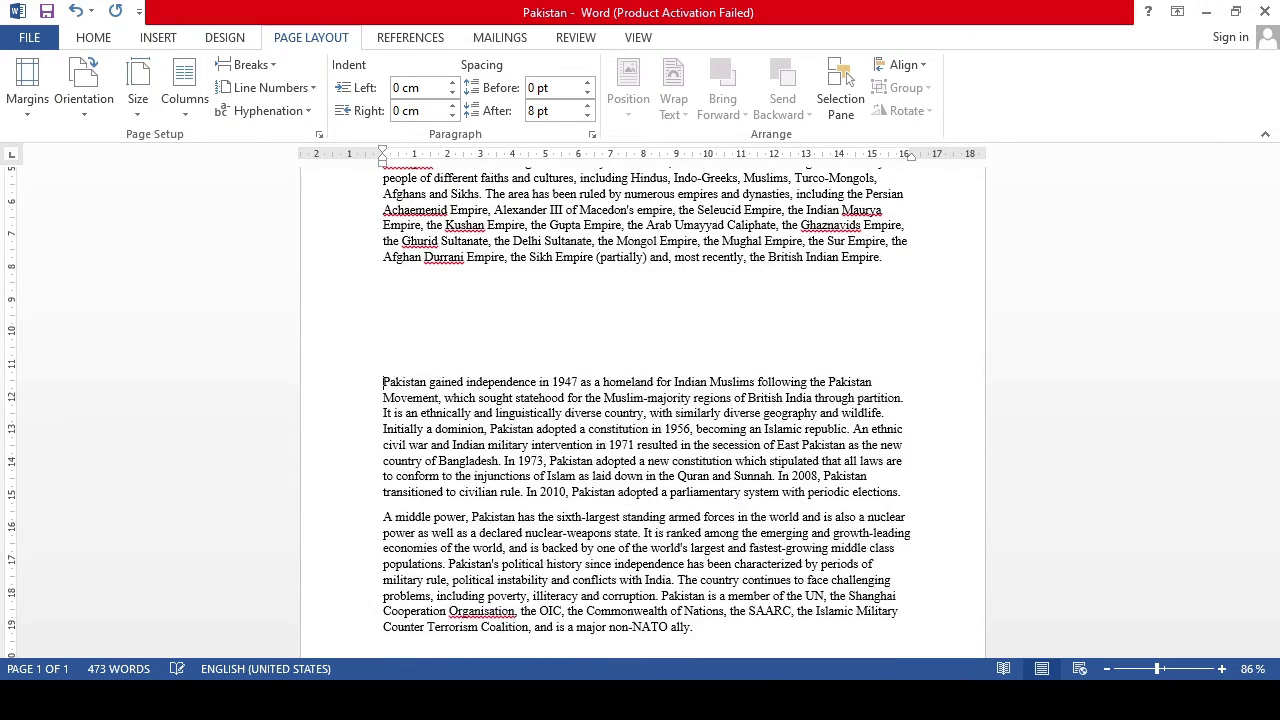
pyautogui.press('Return')
pyautogui.press('Return')
pyautogui.press('Return')
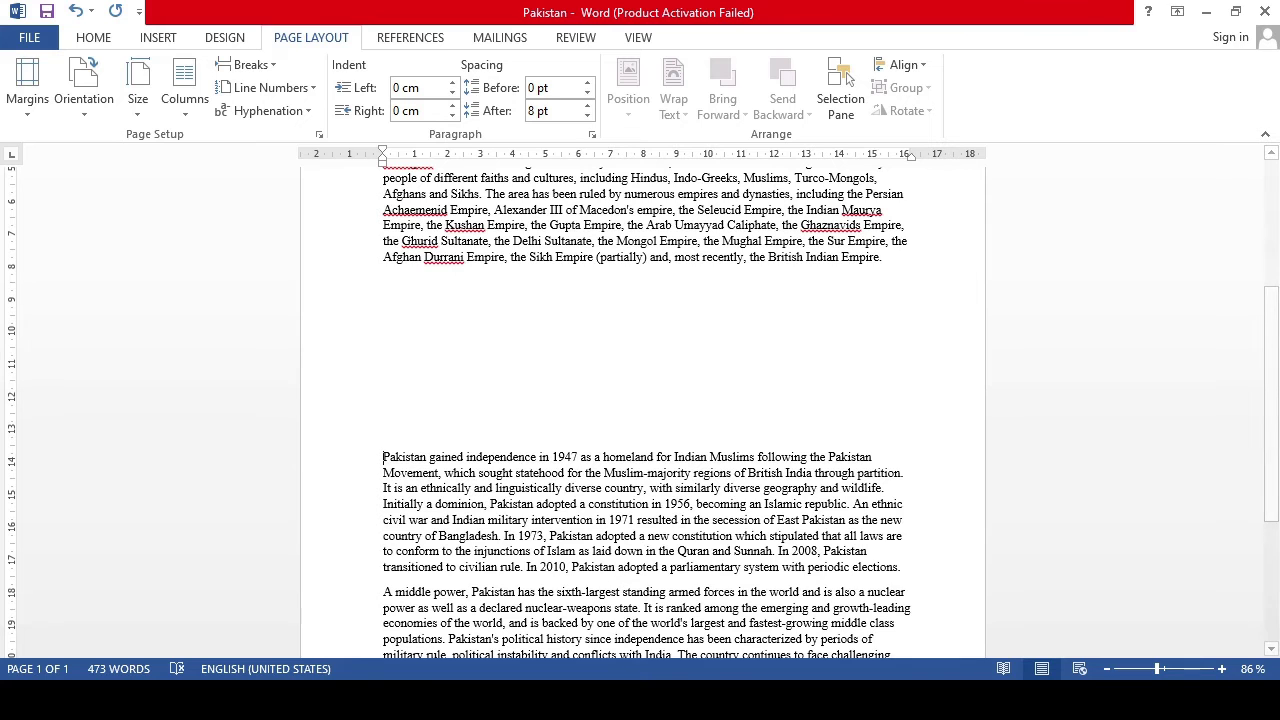
pyautogui.press('BackSpace')
pyautogui.press('BackSpace')
pyautogui.press('BackSpace')
pyautogui.press('BackSpace')
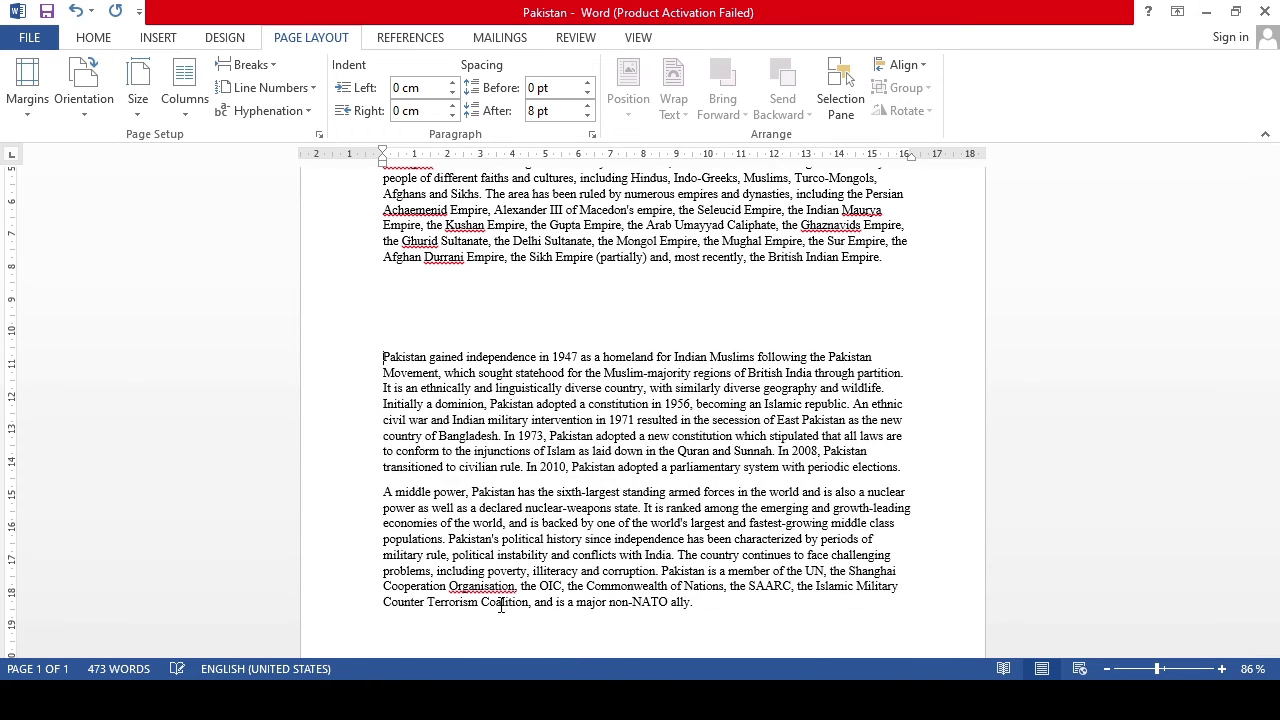
pyautogui.press('BackSpace')
pyautogui.press('BackSpace')
pyautogui.press('BackSpace')
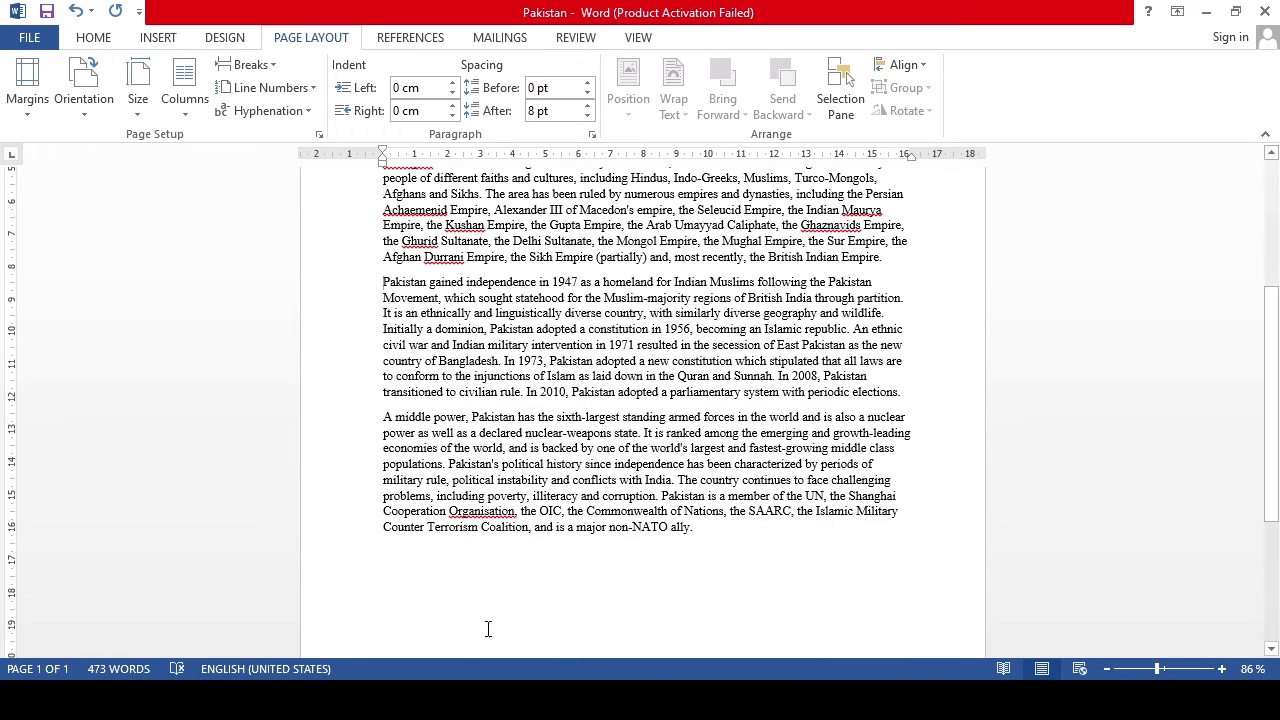
pyautogui.scroll(2, 600, 270)
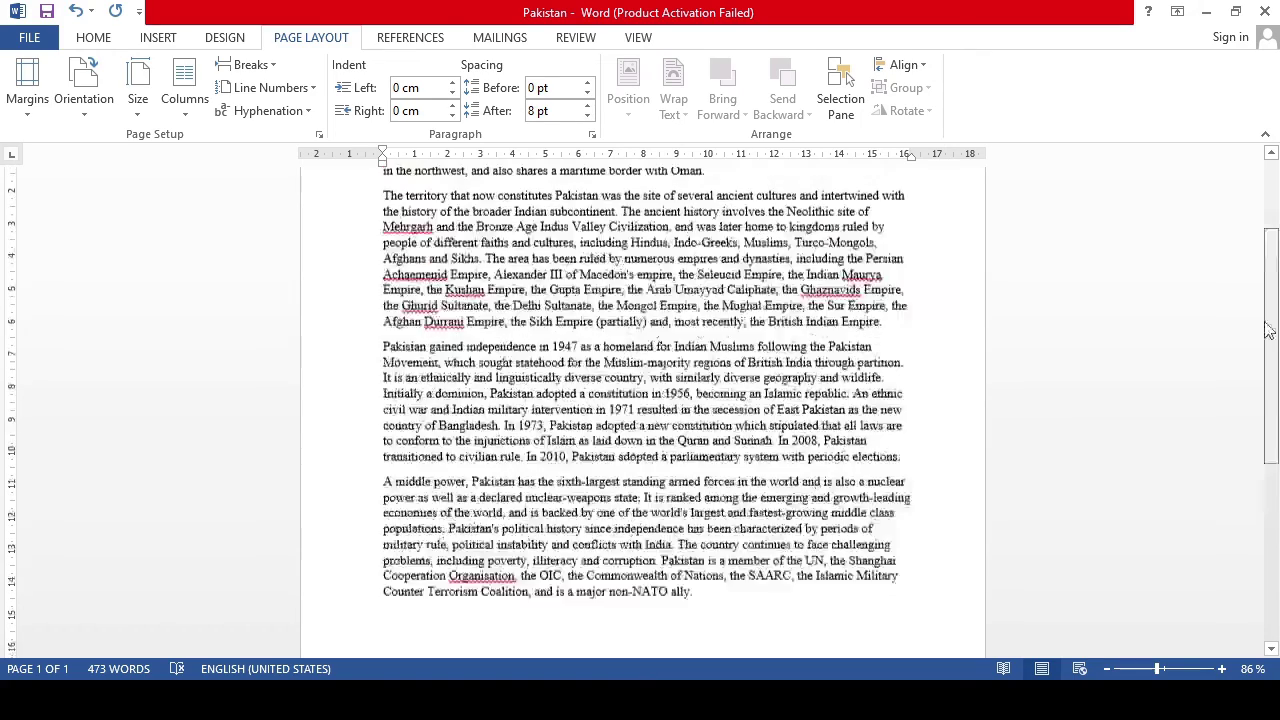
pyautogui.scroll(3, 500, 240)
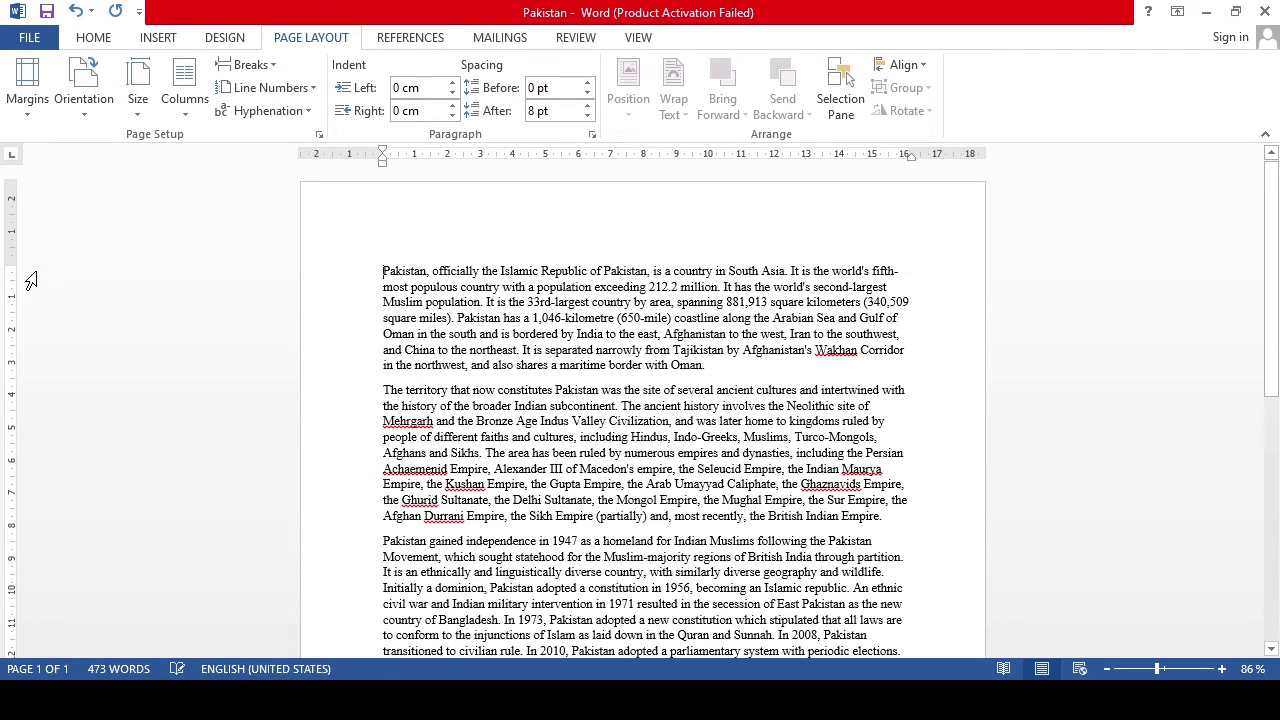
pyautogui.moveTo(12, 266); pyautogui.dragTo(11, 265)
pyautogui.scroll(-4, 424, 395)
pyautogui.scroll(2, 440, 250)
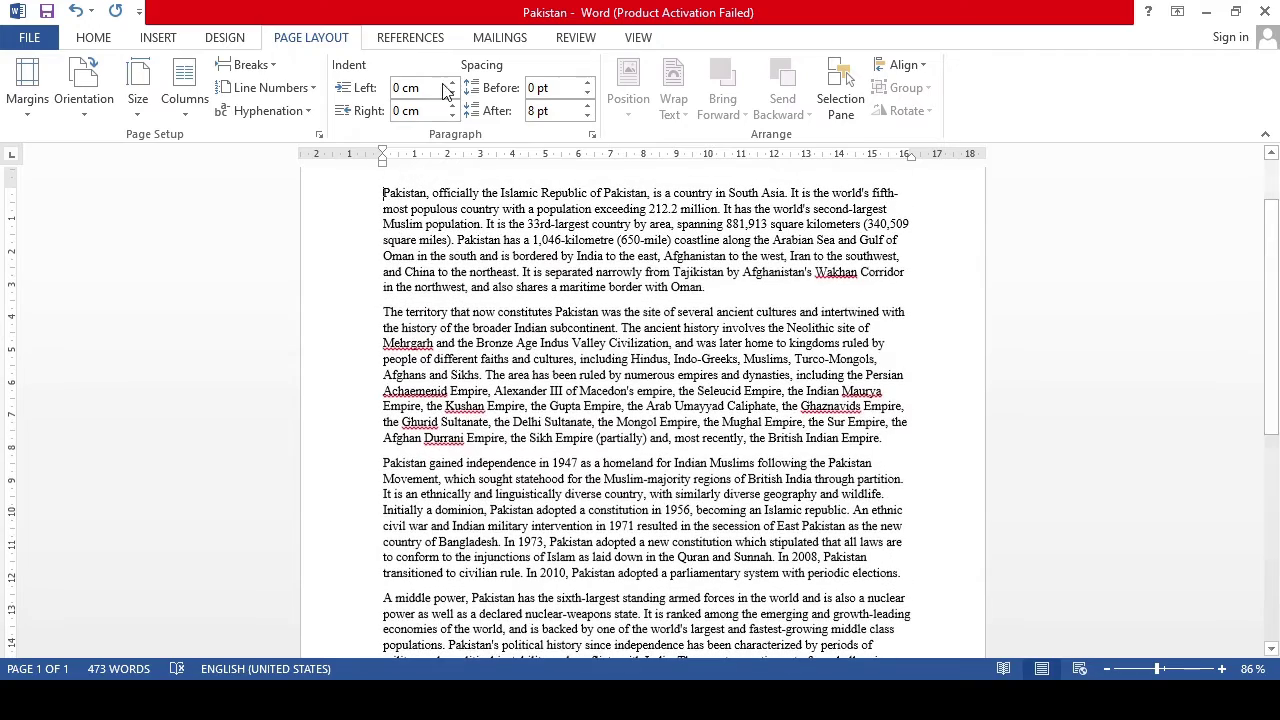
pyautogui.click(557, 113)
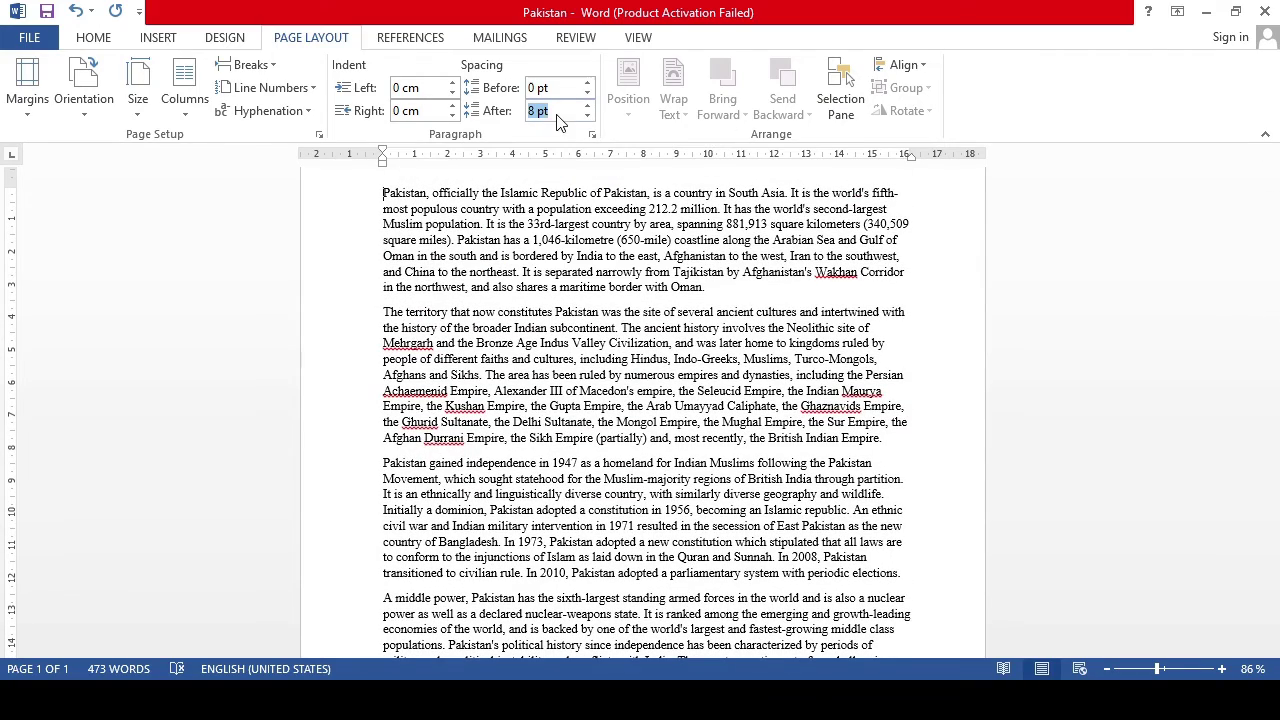
pyautogui.scroll(2, 716, 427)
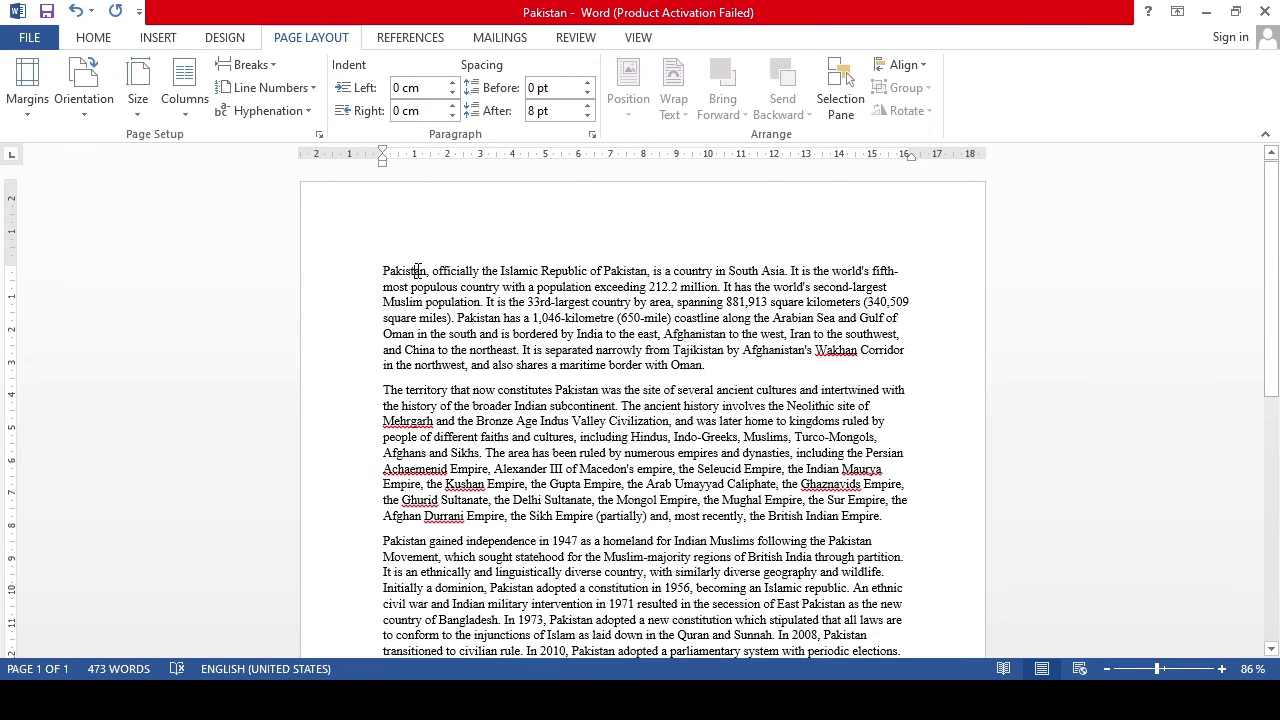
pyautogui.moveTo(418, 271); pyautogui.dragTo(449, 350)
pyautogui.click(420, 89)
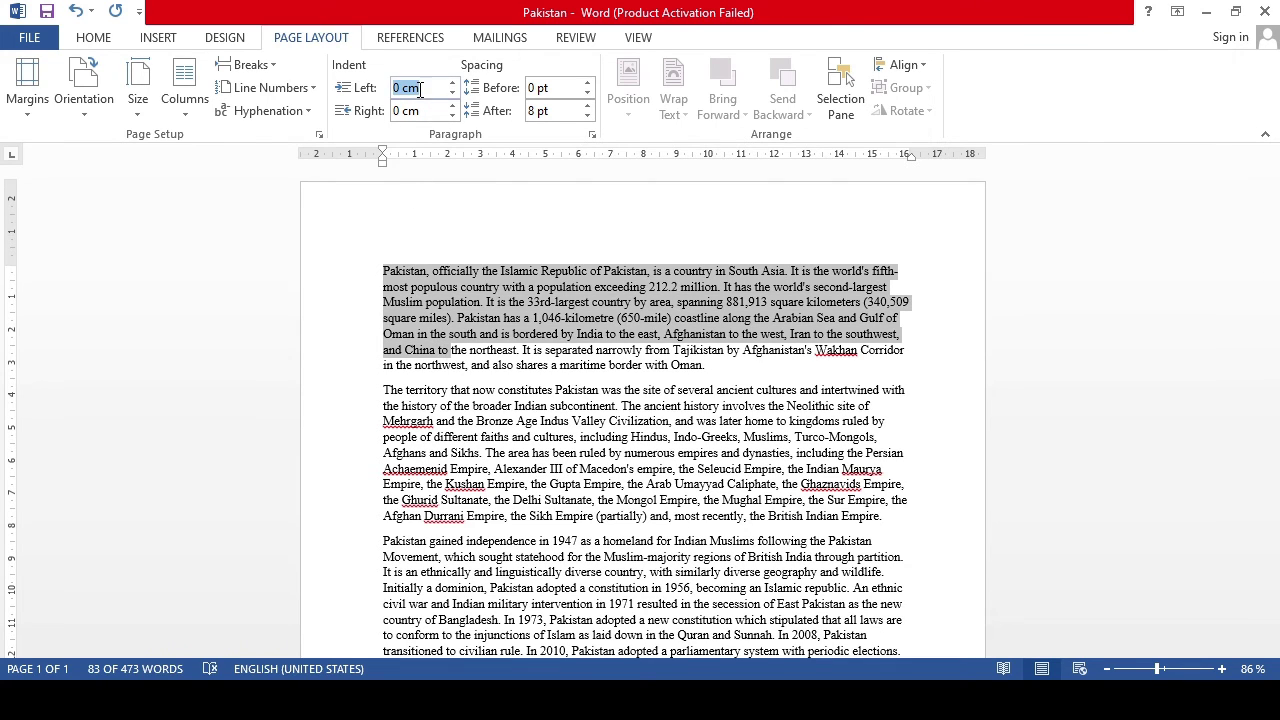
pyautogui.click(495, 310)
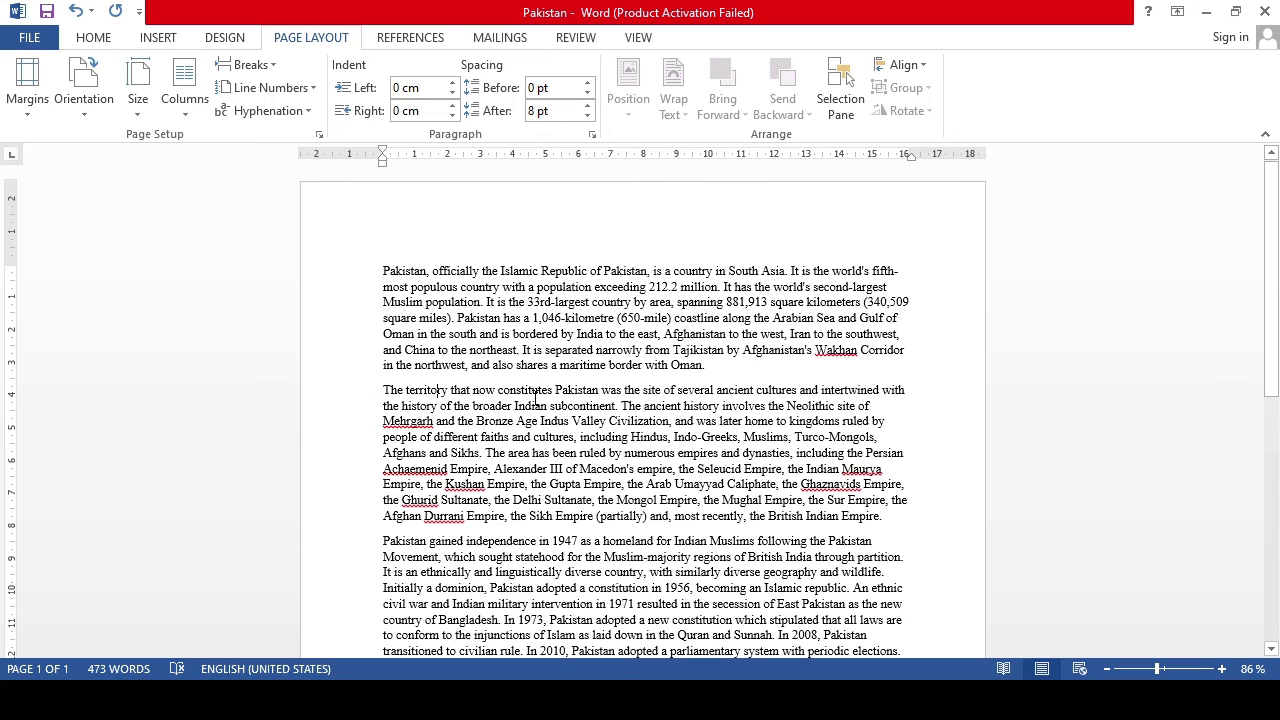
pyautogui.moveTo(382, 389); pyautogui.dragTo(571, 497)
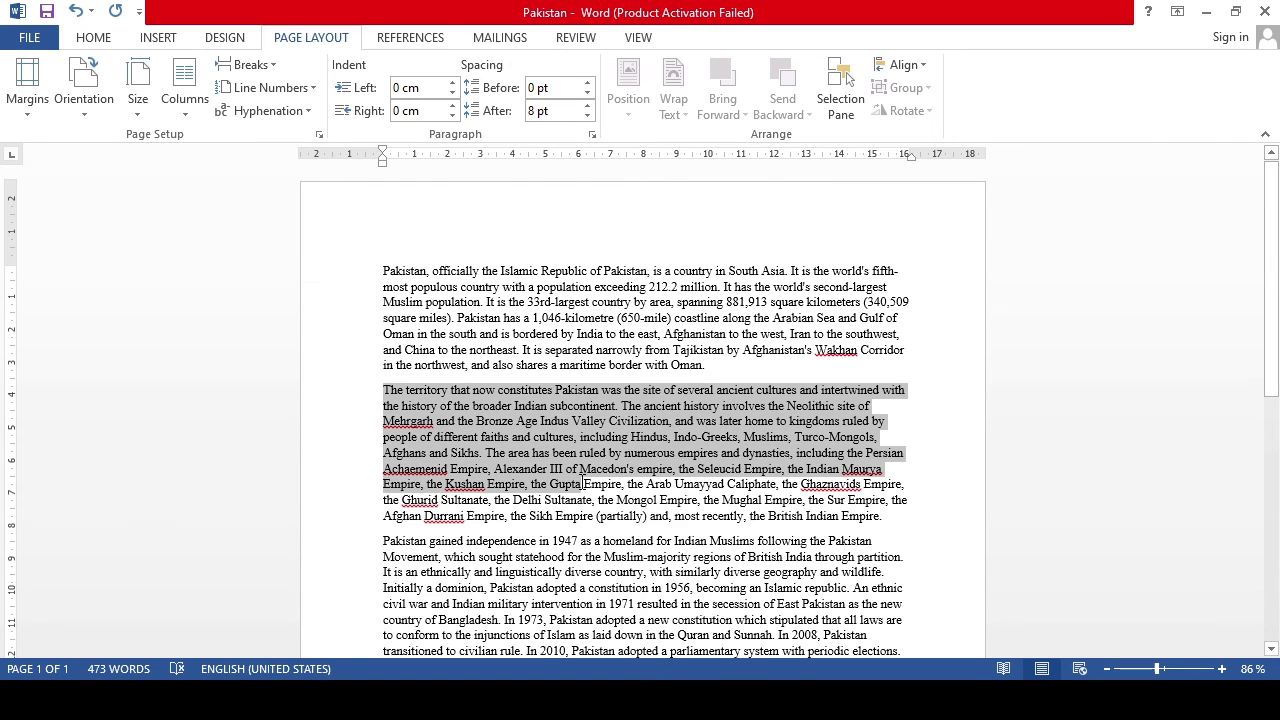
pyautogui.click(427, 406)
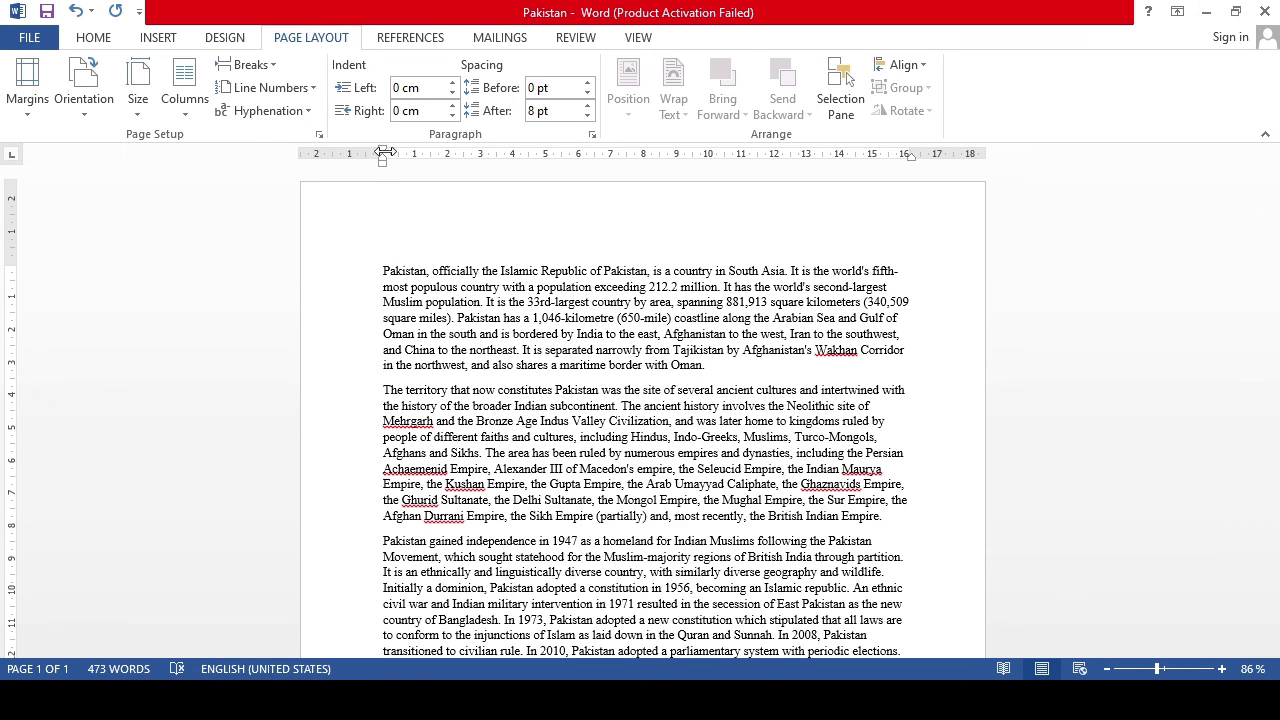
# Step: Indent the first line of The territory paragraph, then shift the whole paragraph 0.5 cm from the left
pyautogui.moveTo(386, 155); pyautogui.dragTo(448, 163)
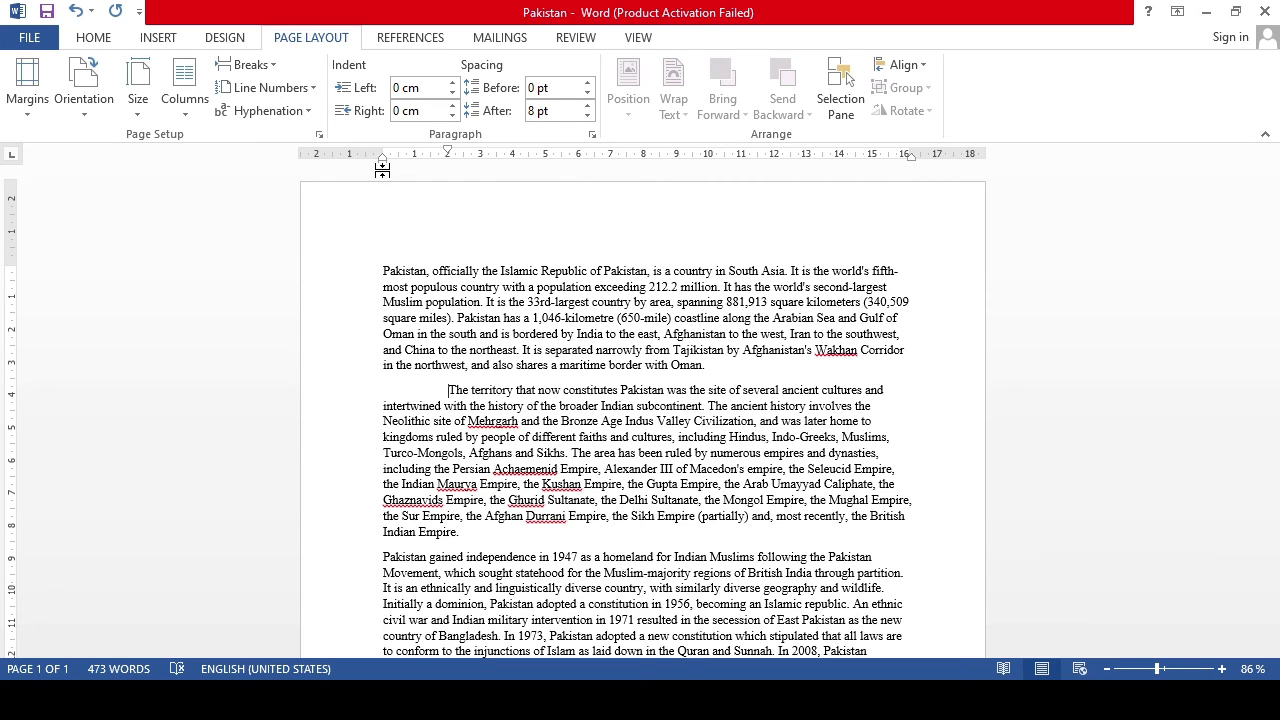
pyautogui.moveTo(383, 168); pyautogui.dragTo(383, 168)
pyautogui.moveTo(387, 168); pyautogui.dragTo(402, 168)
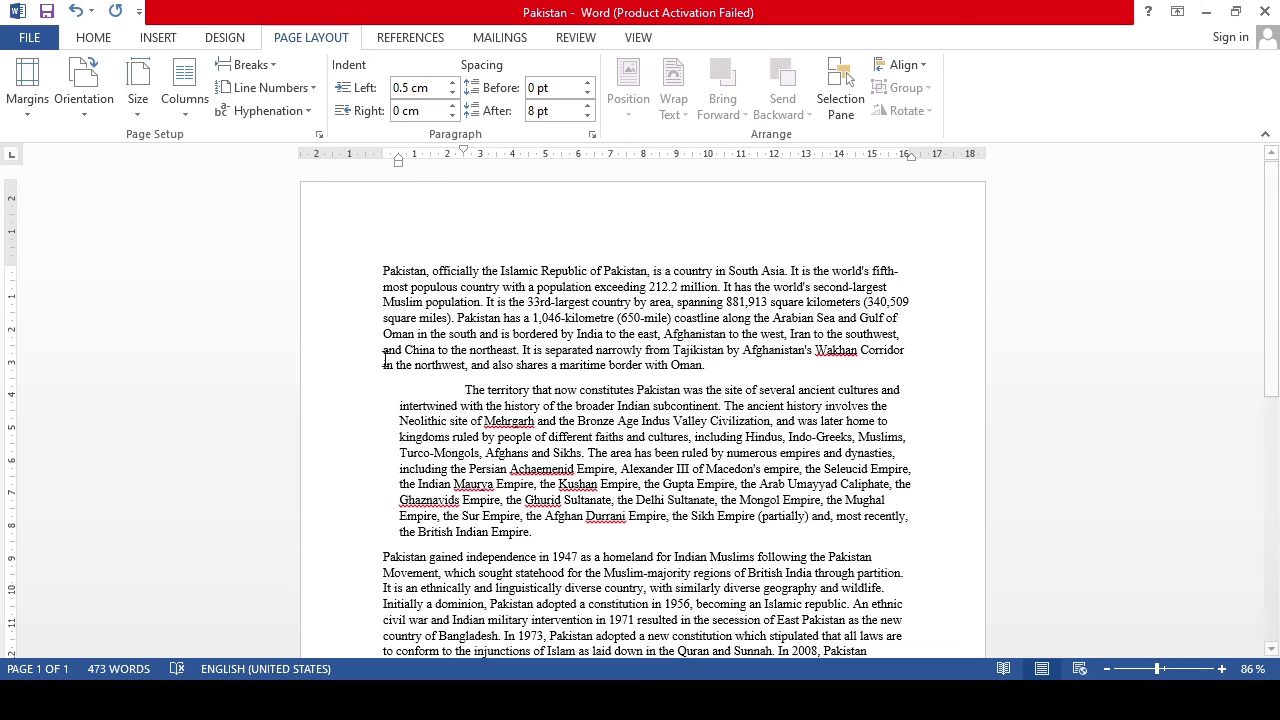
# Step: Select The territory paragraph and leave the insertion point inside it
pyautogui.moveTo(467, 390); pyautogui.dragTo(503, 390)
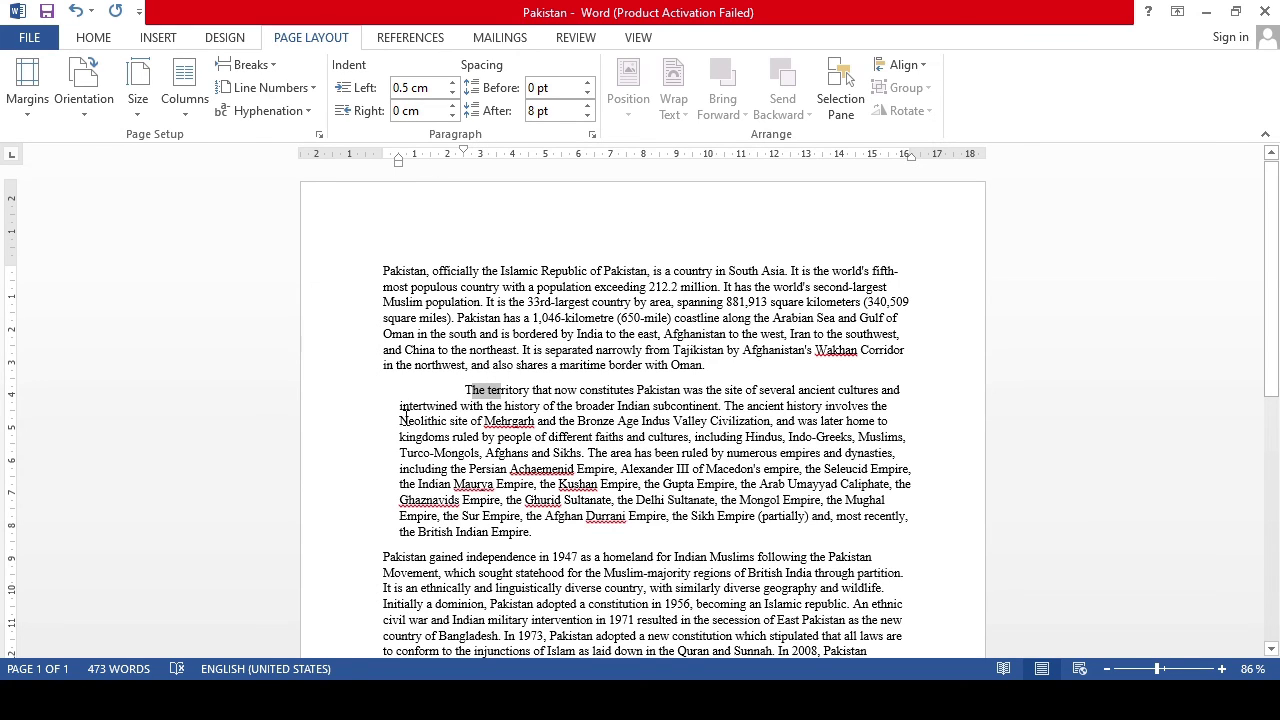
pyautogui.moveTo(400, 406); pyautogui.dragTo(448, 406)
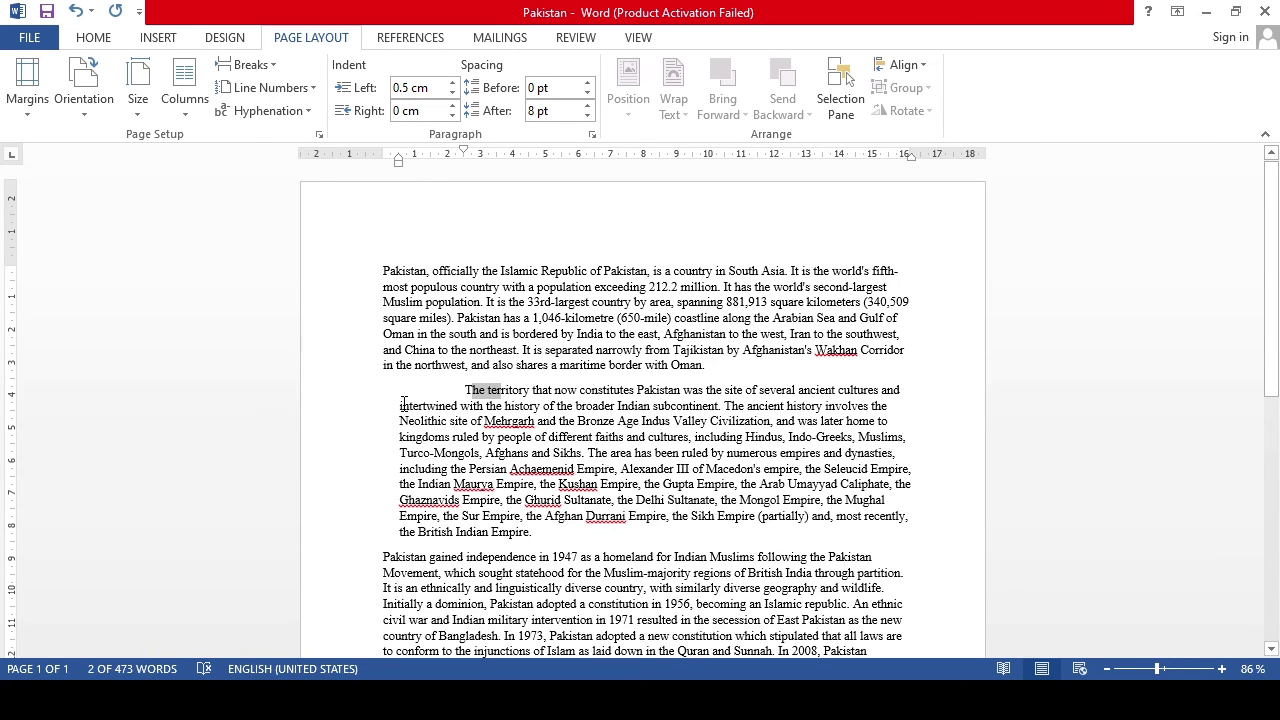
pyautogui.click(458, 406)
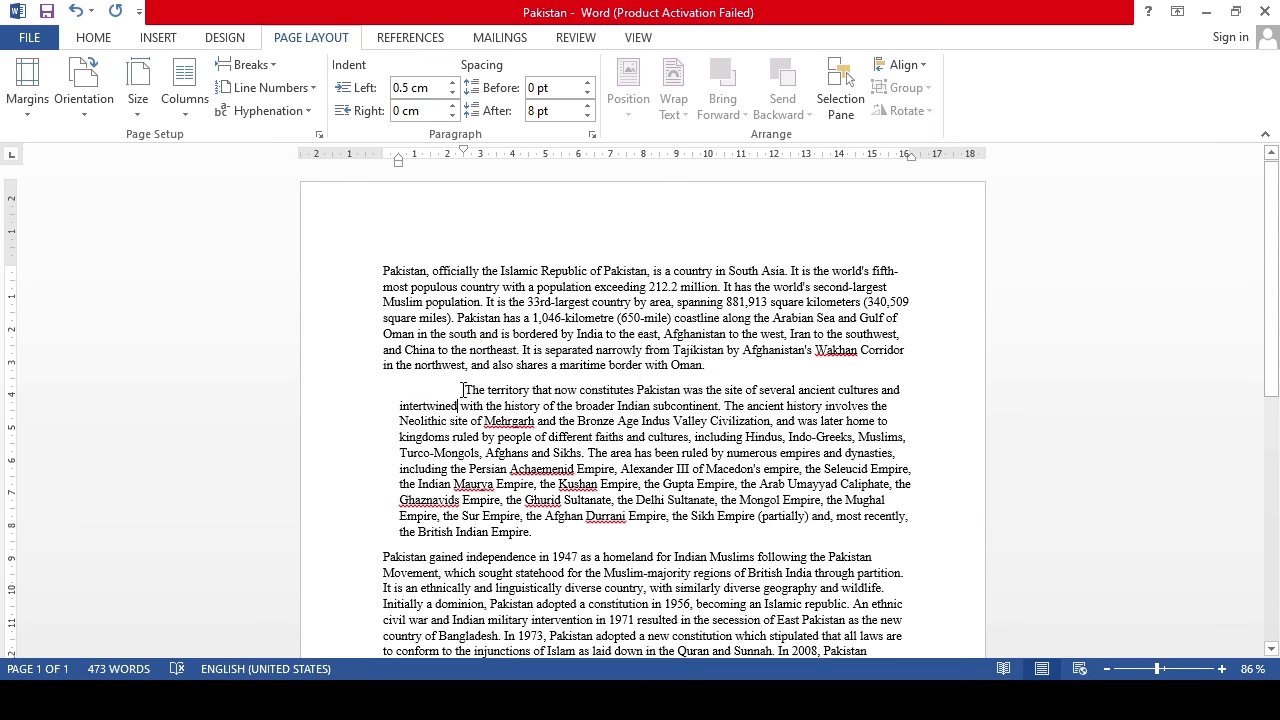
pyautogui.tripleClick(404, 393)
pyautogui.click(413, 406)
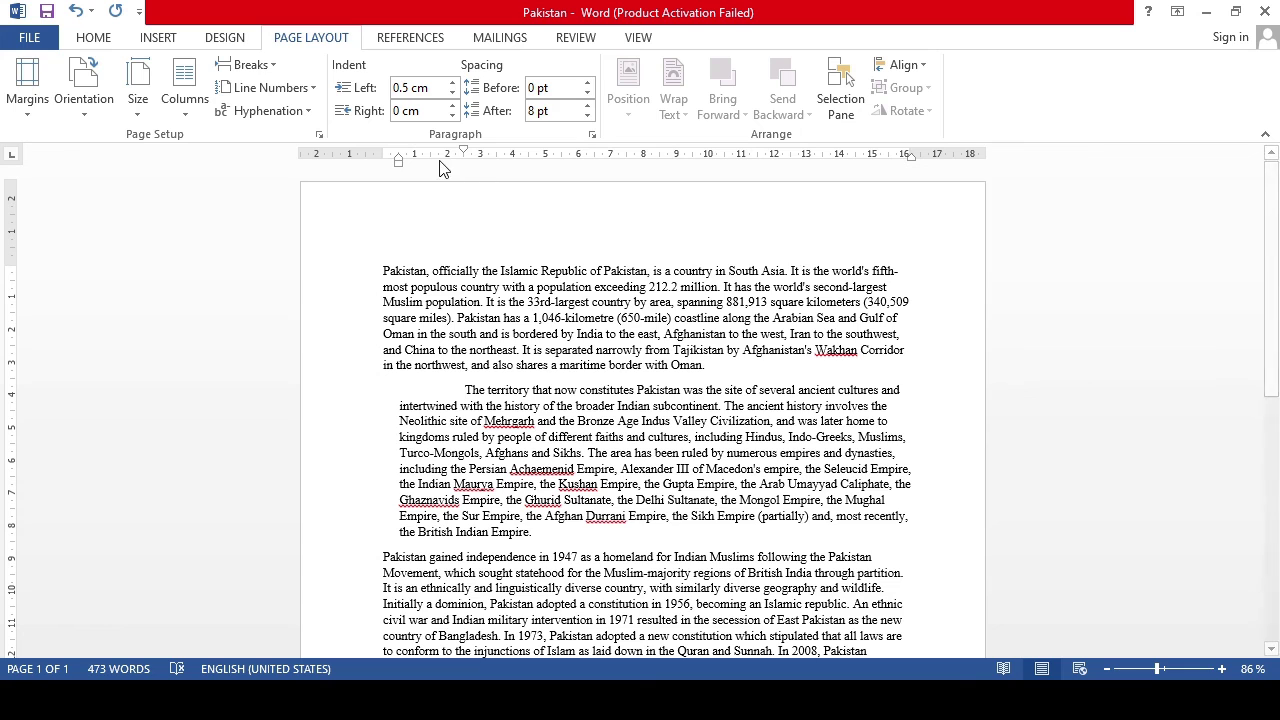
# Step: Push the paragraph to 2.5 cm, then bring the first-line and left indents back to 0 cm
pyautogui.moveTo(398, 167); pyautogui.dragTo(463, 166)
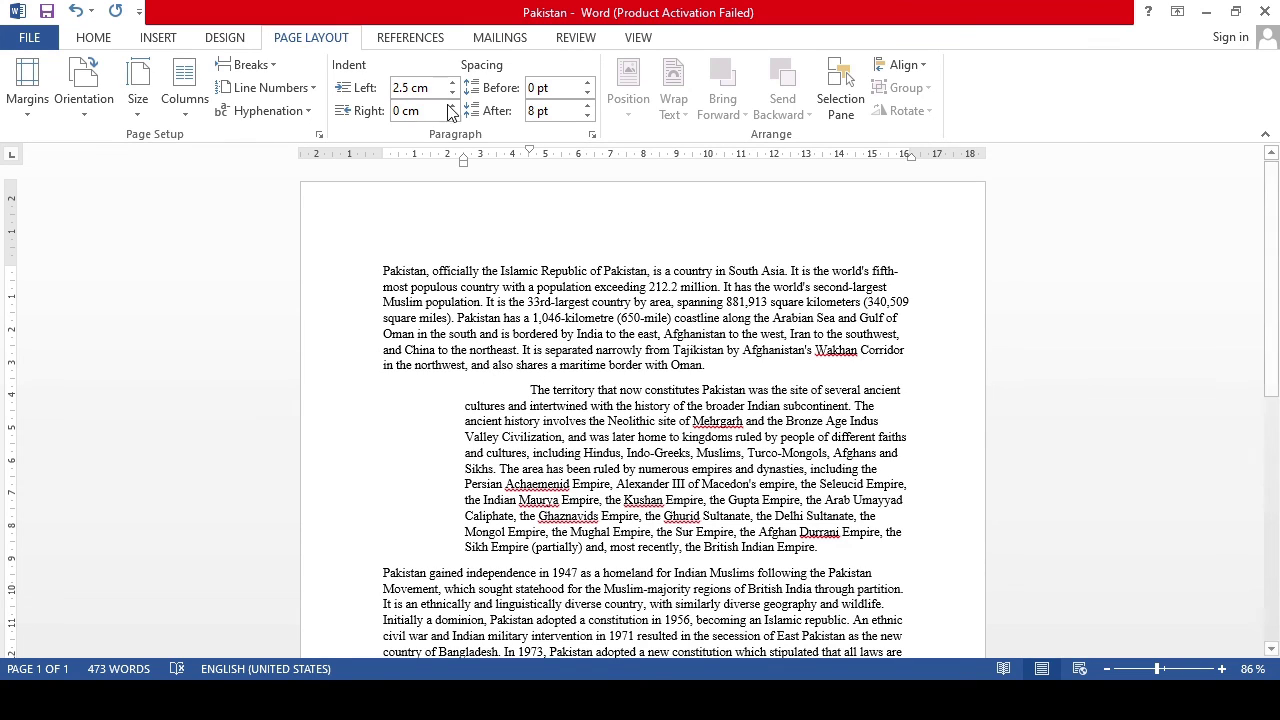
pyautogui.moveTo(530, 150); pyautogui.dragTo(464, 152)
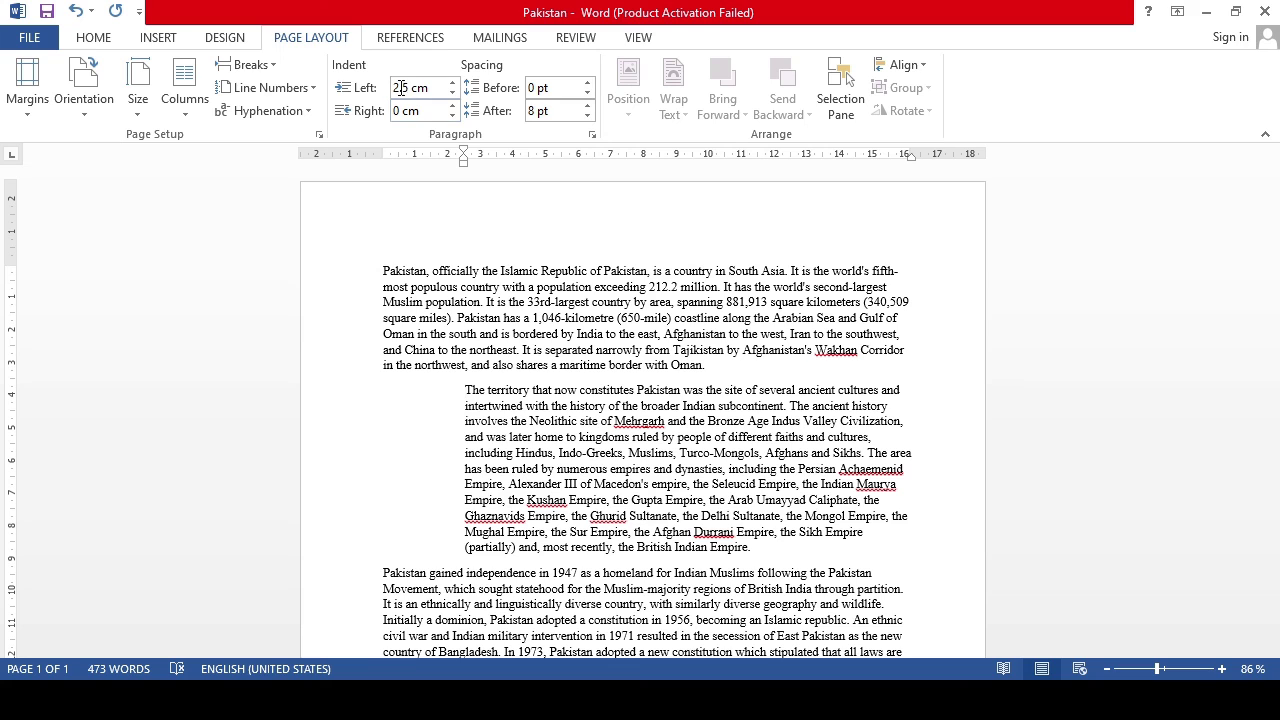
pyautogui.moveTo(464, 163); pyautogui.dragTo(384, 165)
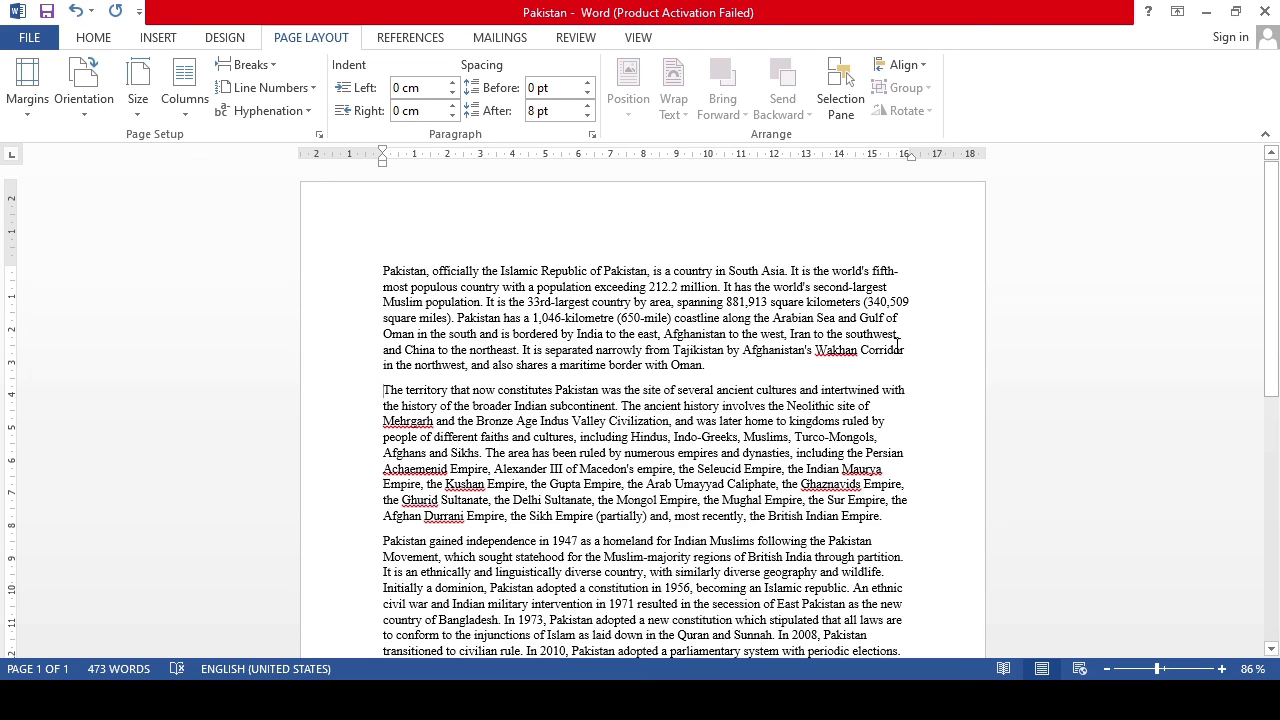